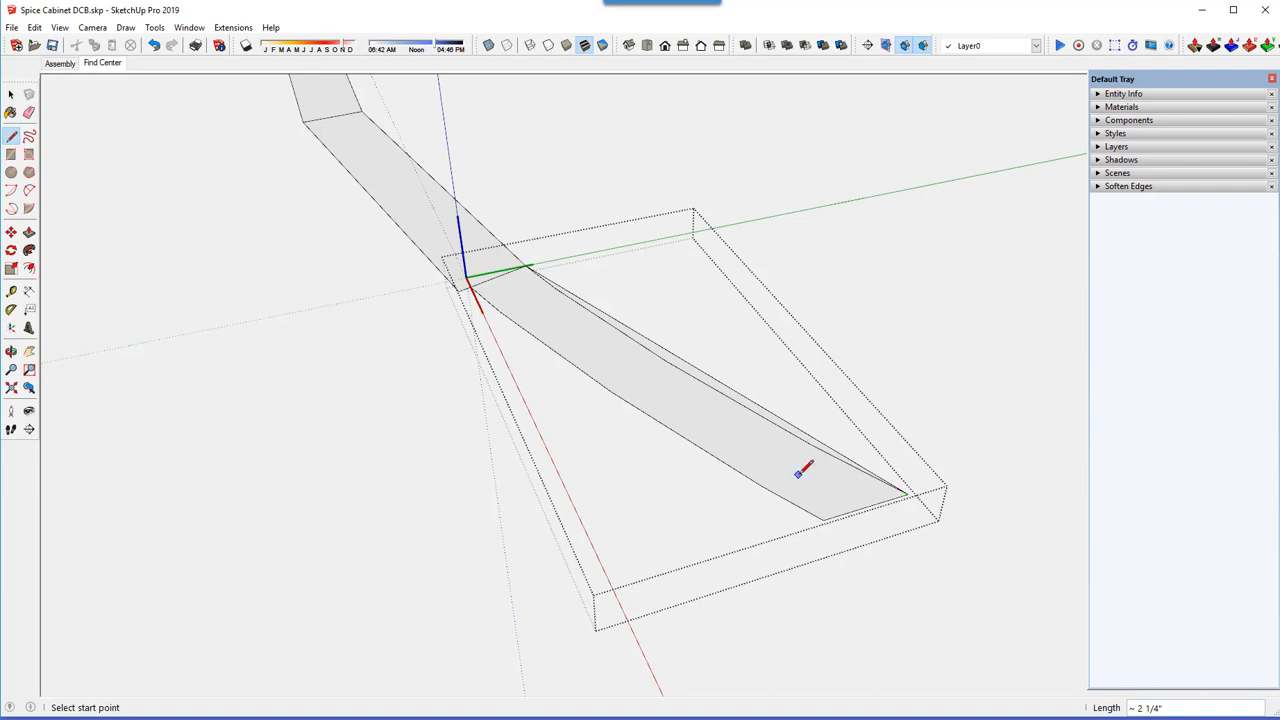
# - Copy the straight edge joining the curved segment's outer corners 3/8" perpendicularly across to the segment's opposite side
pyautogui.moveTo(800, 466); pyautogui.dragTo(745, 487, button='middle')
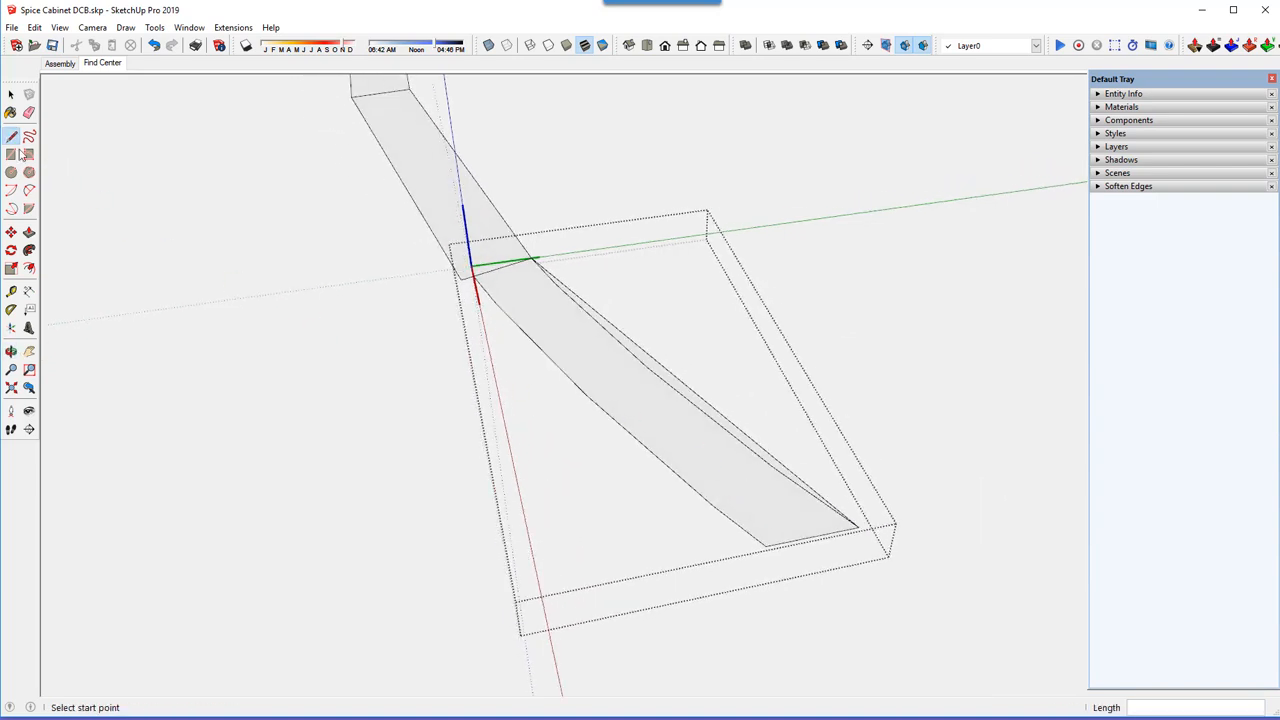
pyautogui.press('space')
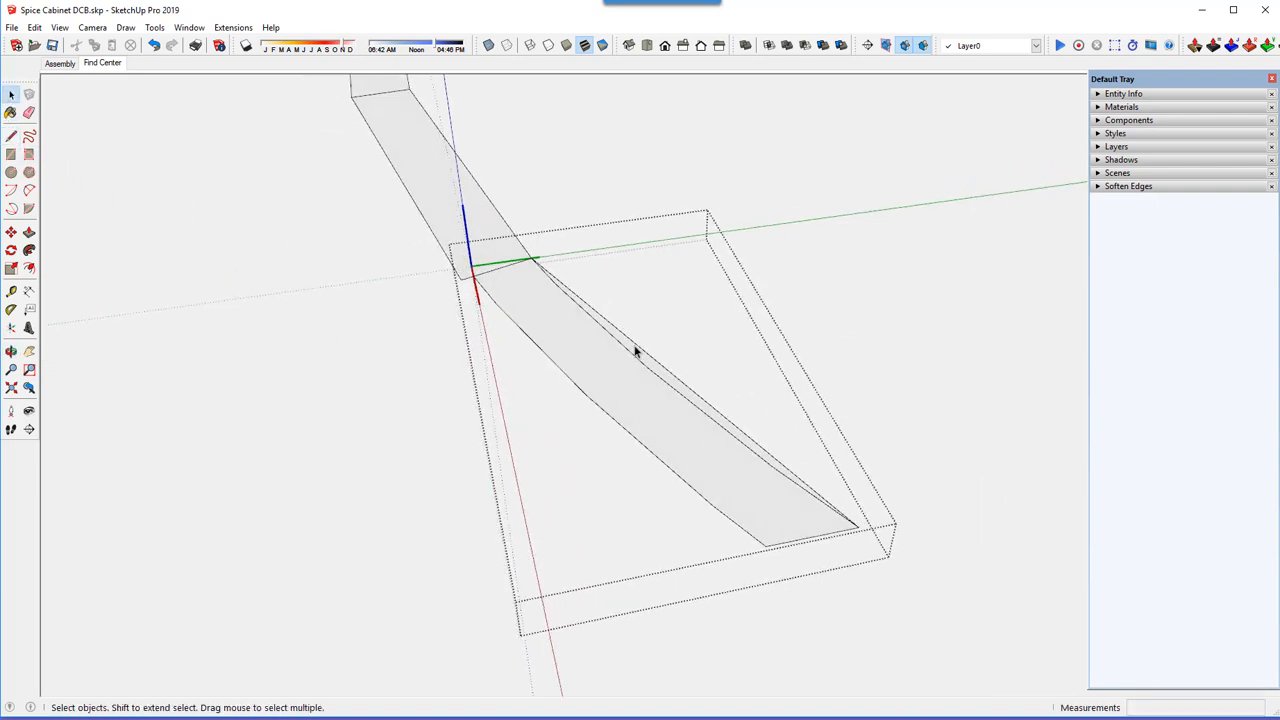
pyautogui.click(635, 350)
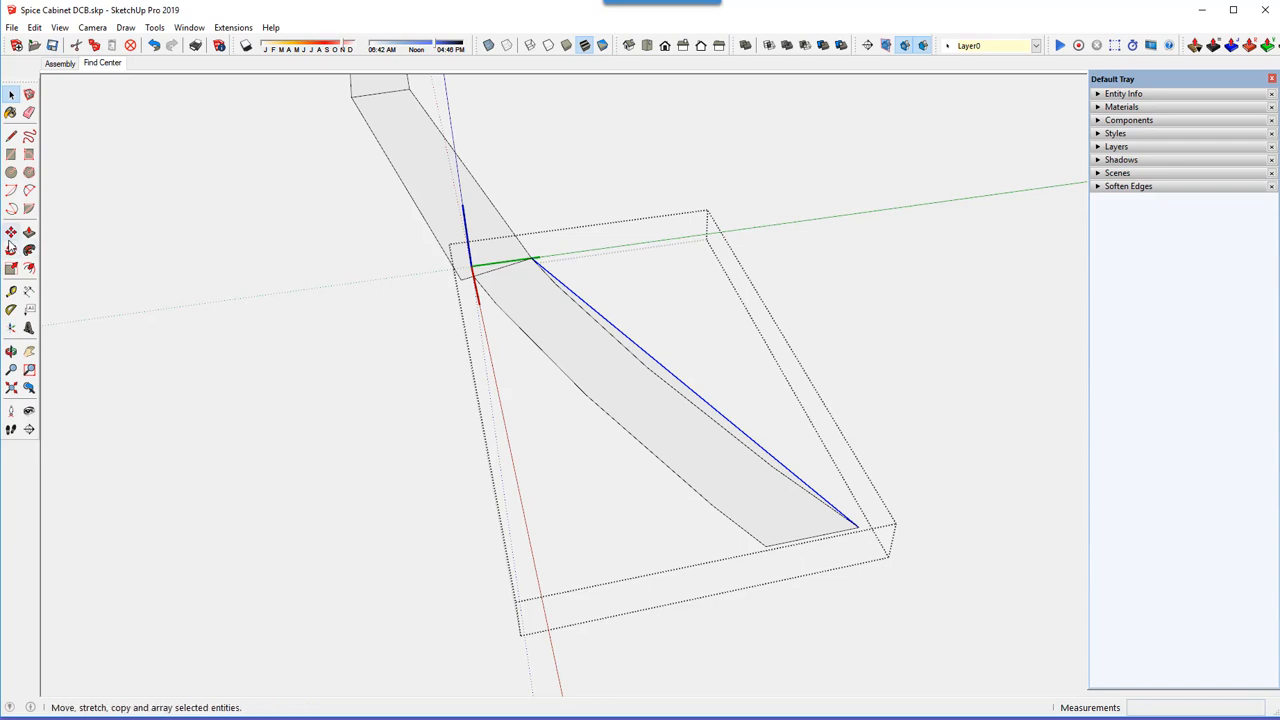
pyautogui.click(11, 231)
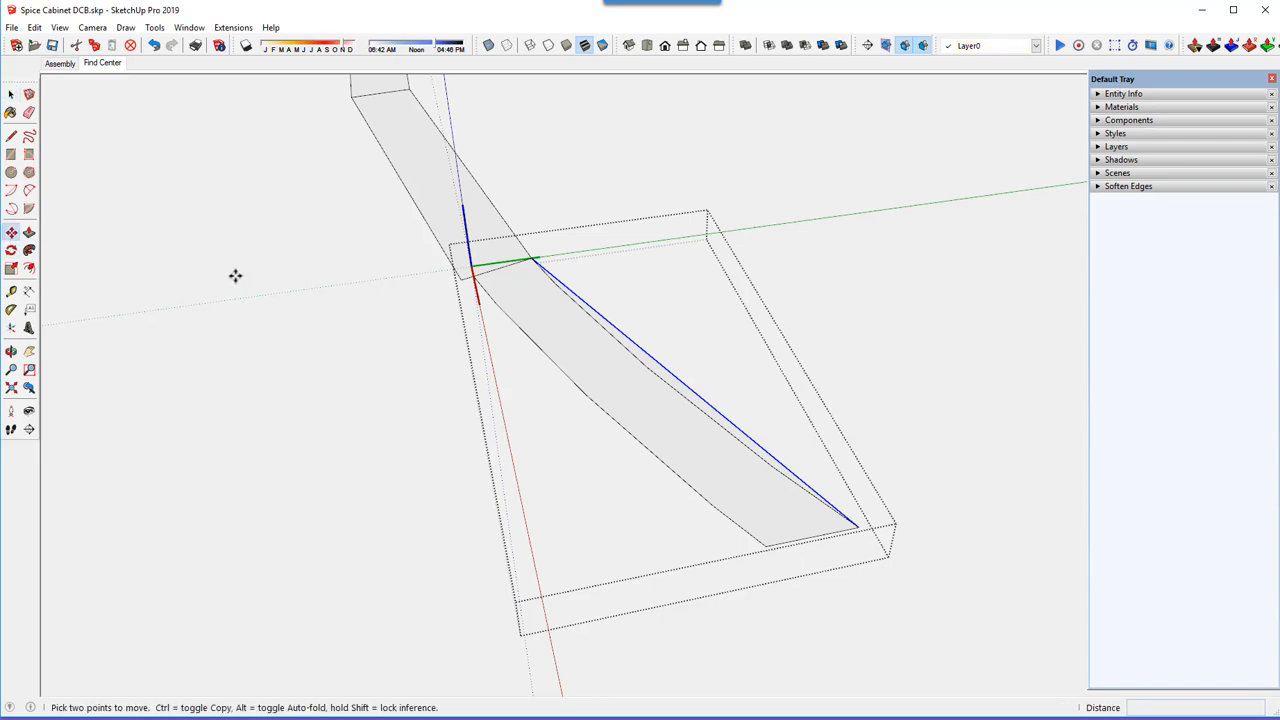
pyautogui.press('ctrl')
pyautogui.click(625, 336)
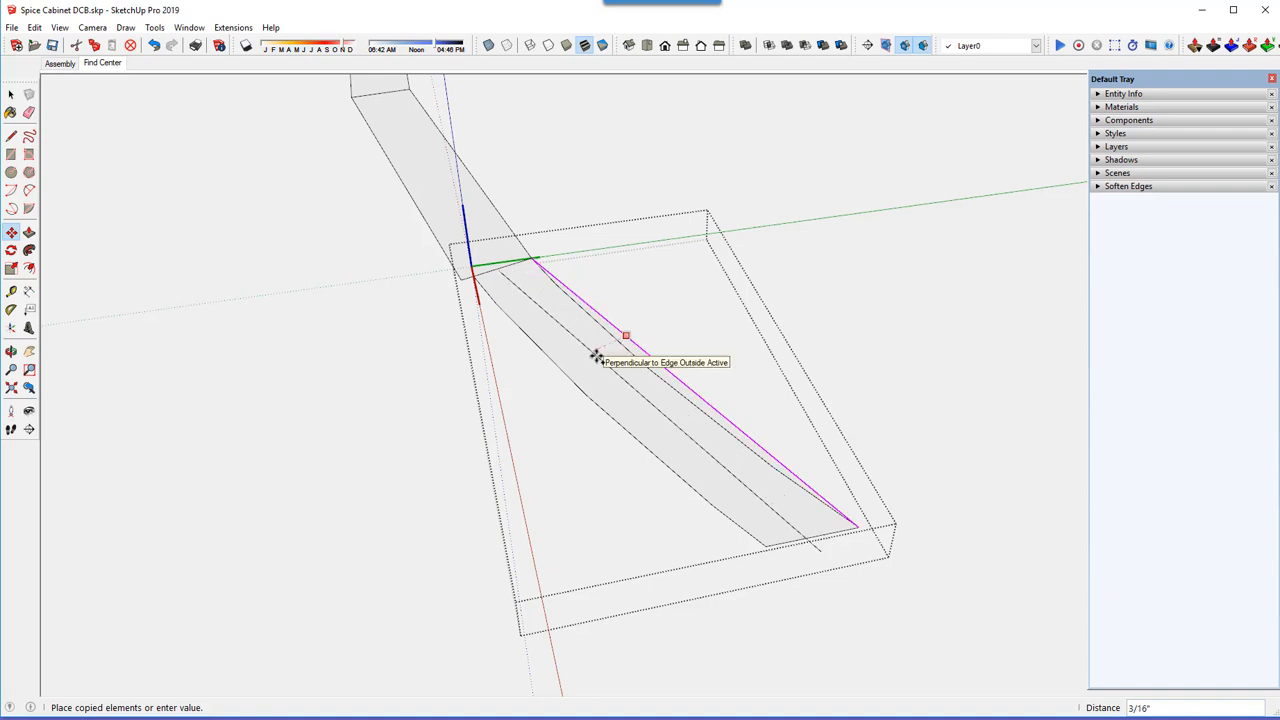
pyautogui.press('Up')
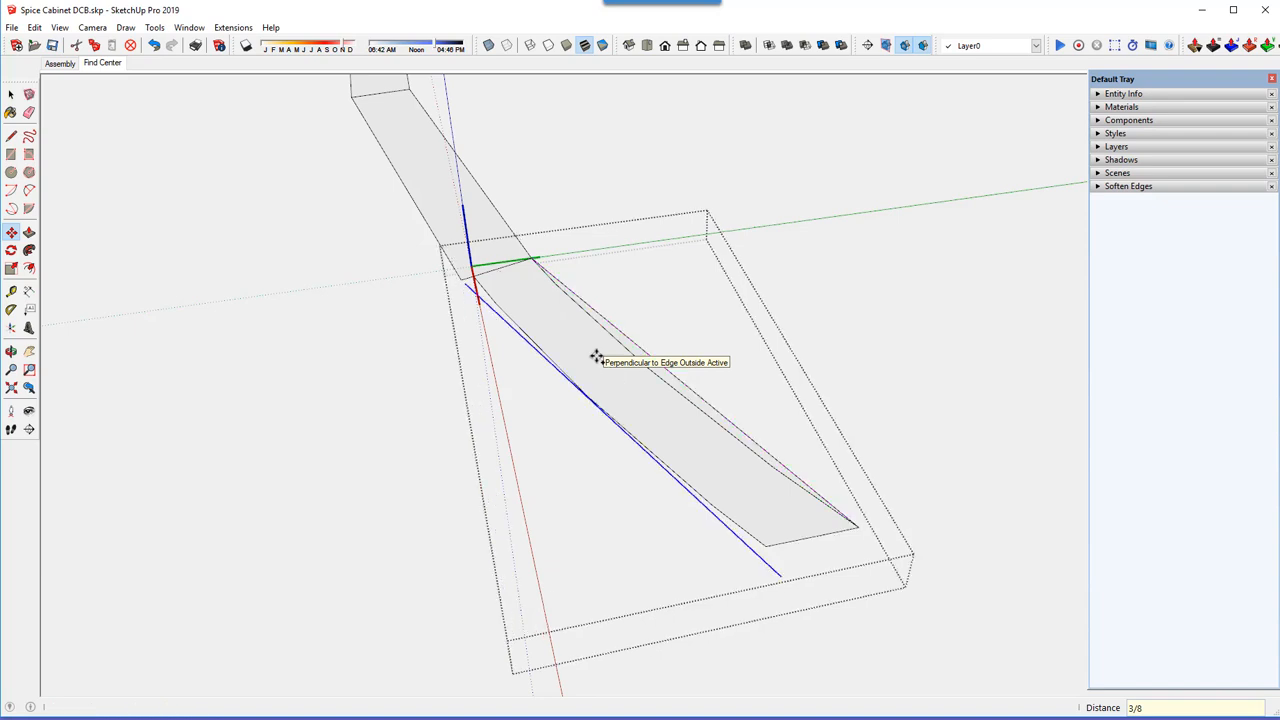
pyautogui.click(596, 357)
# - Draw lines from the copied edge's near end to the adjoining segment's corner and across to the opposite corner
pyautogui.scroll(2, 485, 255)
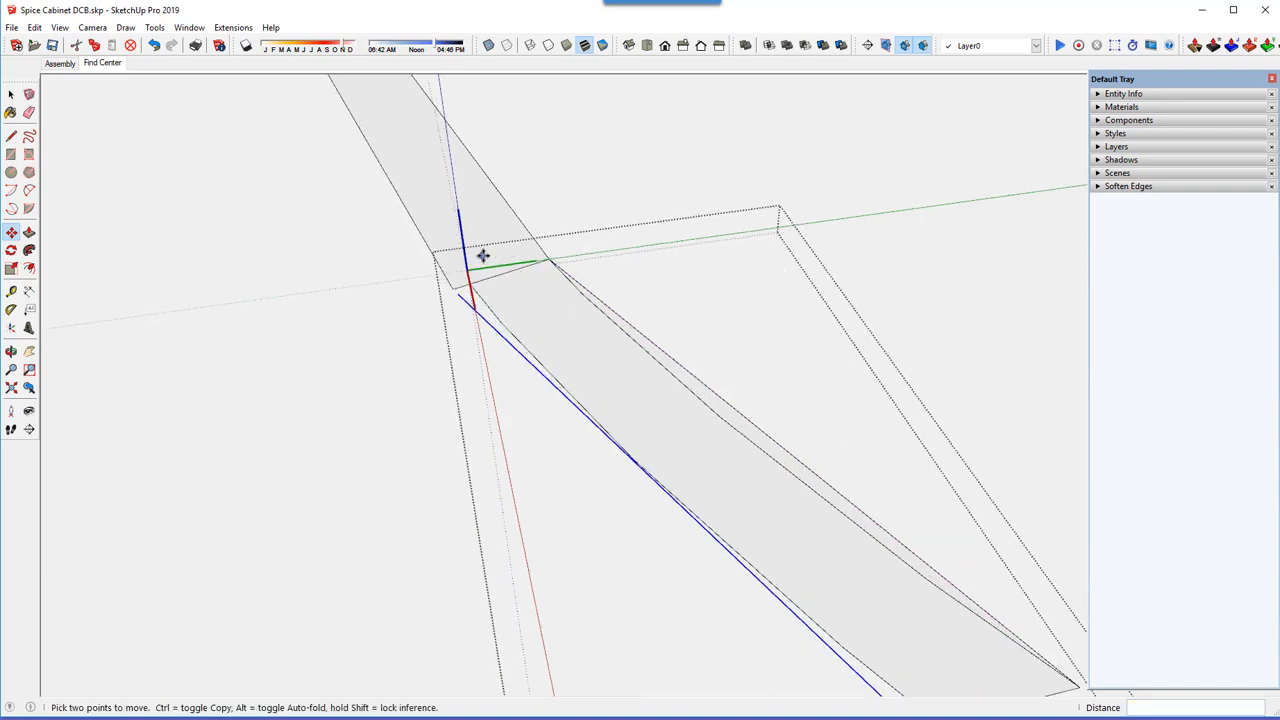
pyautogui.scroll(2, 483, 257)
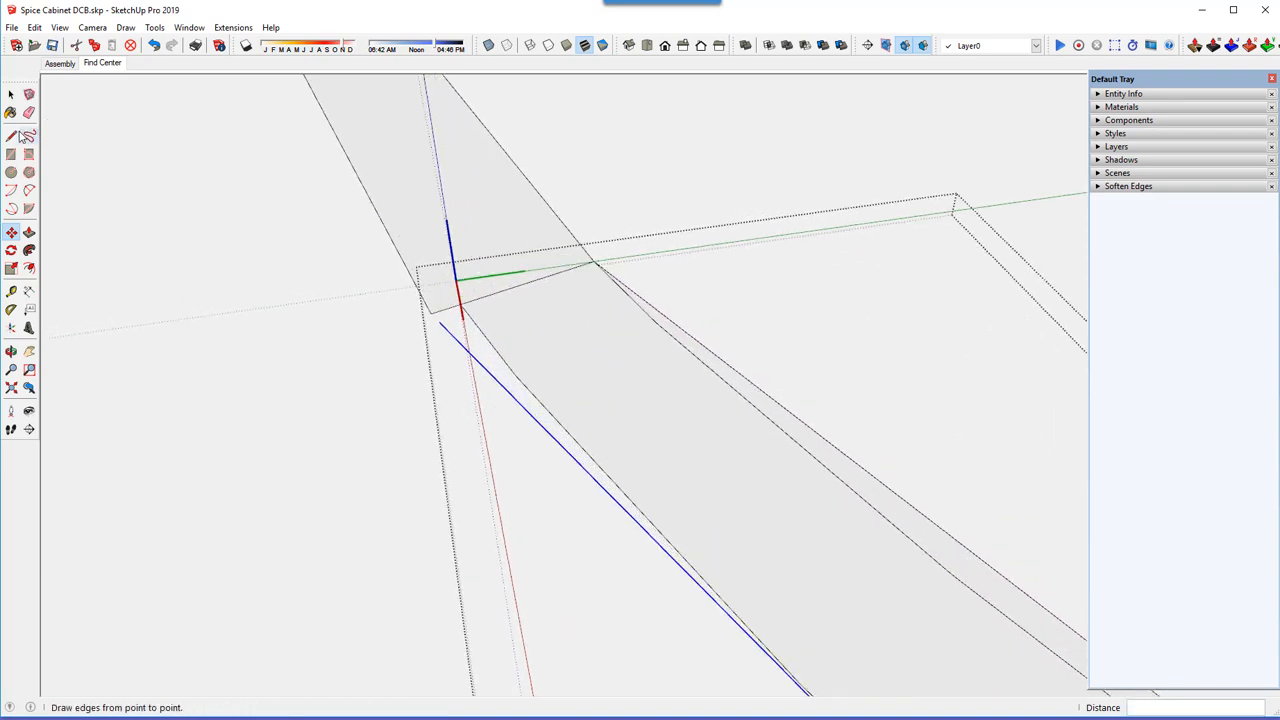
pyautogui.click(11, 135)
pyautogui.click(438, 321)
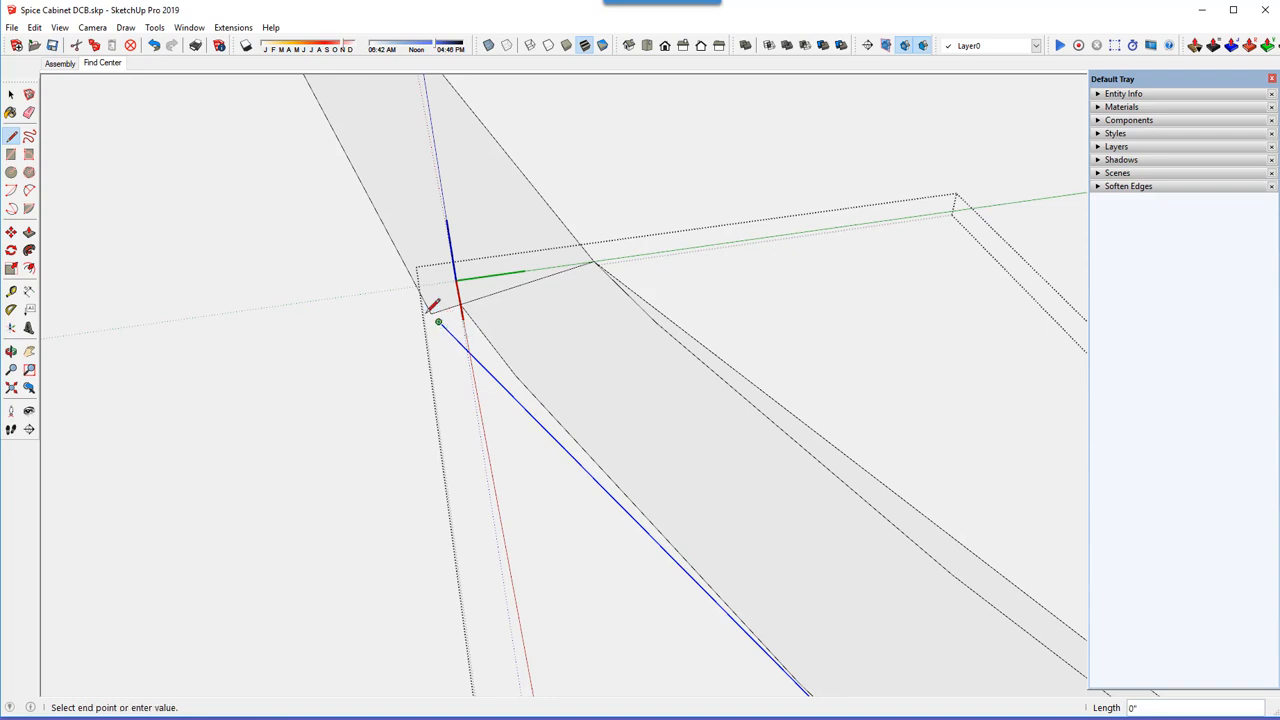
pyautogui.click(429, 311)
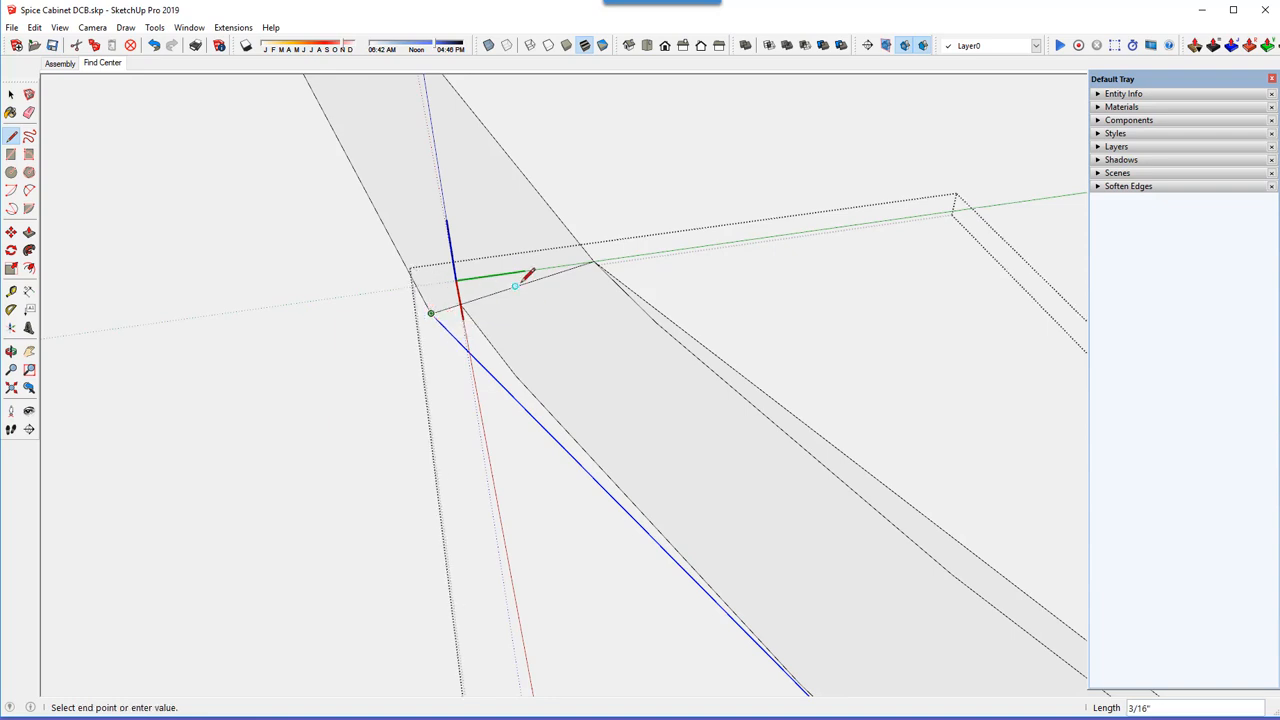
pyautogui.click(594, 261)
# - Draw a line from the segment's far-end corner that extends the end edge across the copied straight edge
pyautogui.scroll(-5, 450, 256)
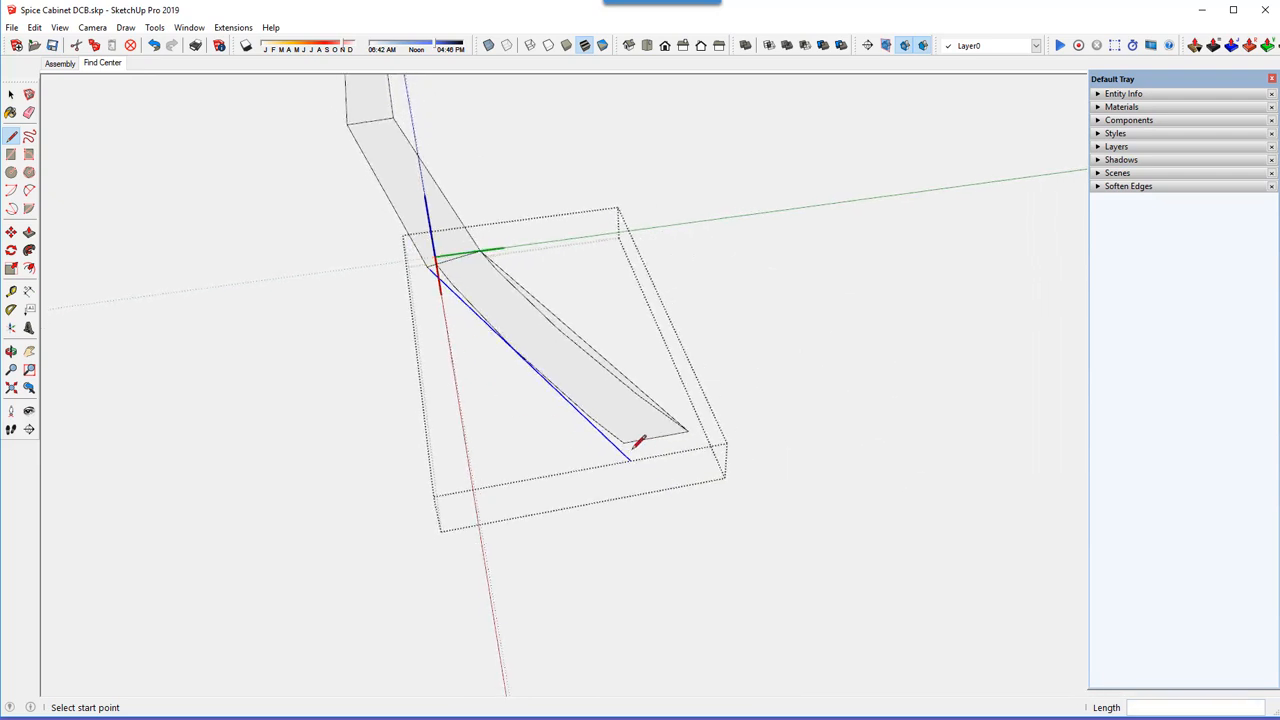
pyautogui.scroll(5, 638, 441)
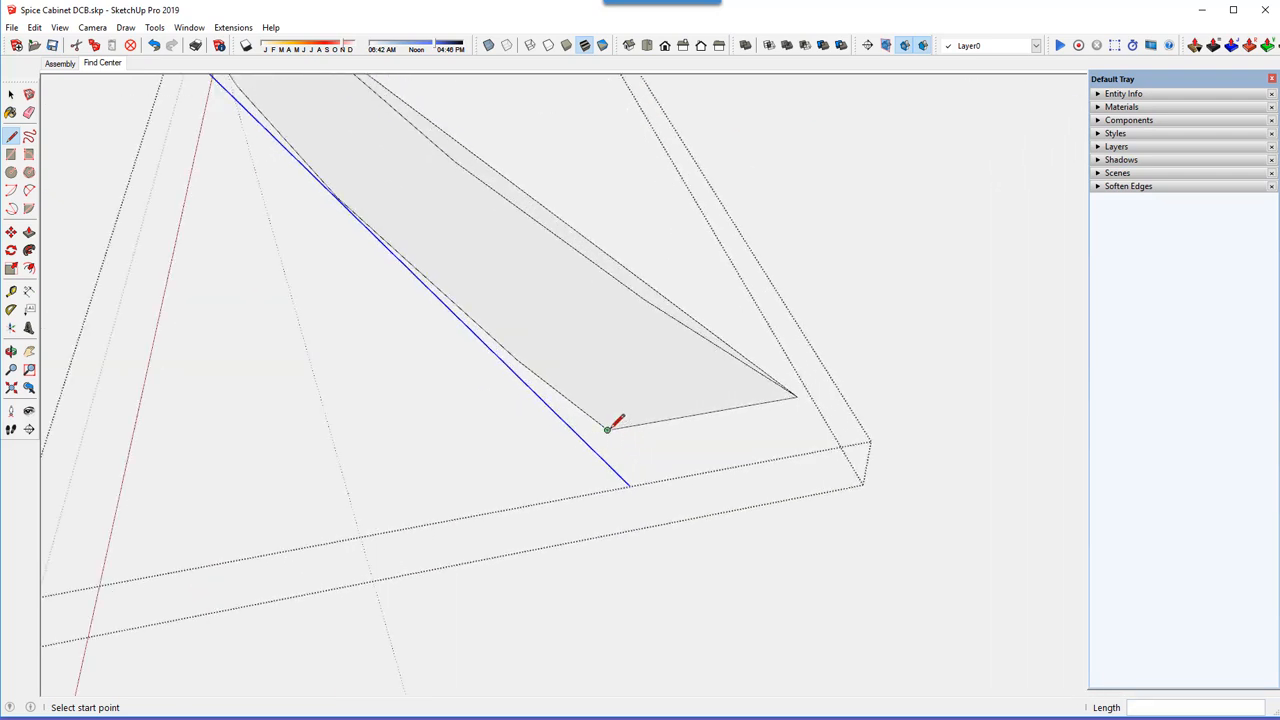
pyautogui.click(608, 429)
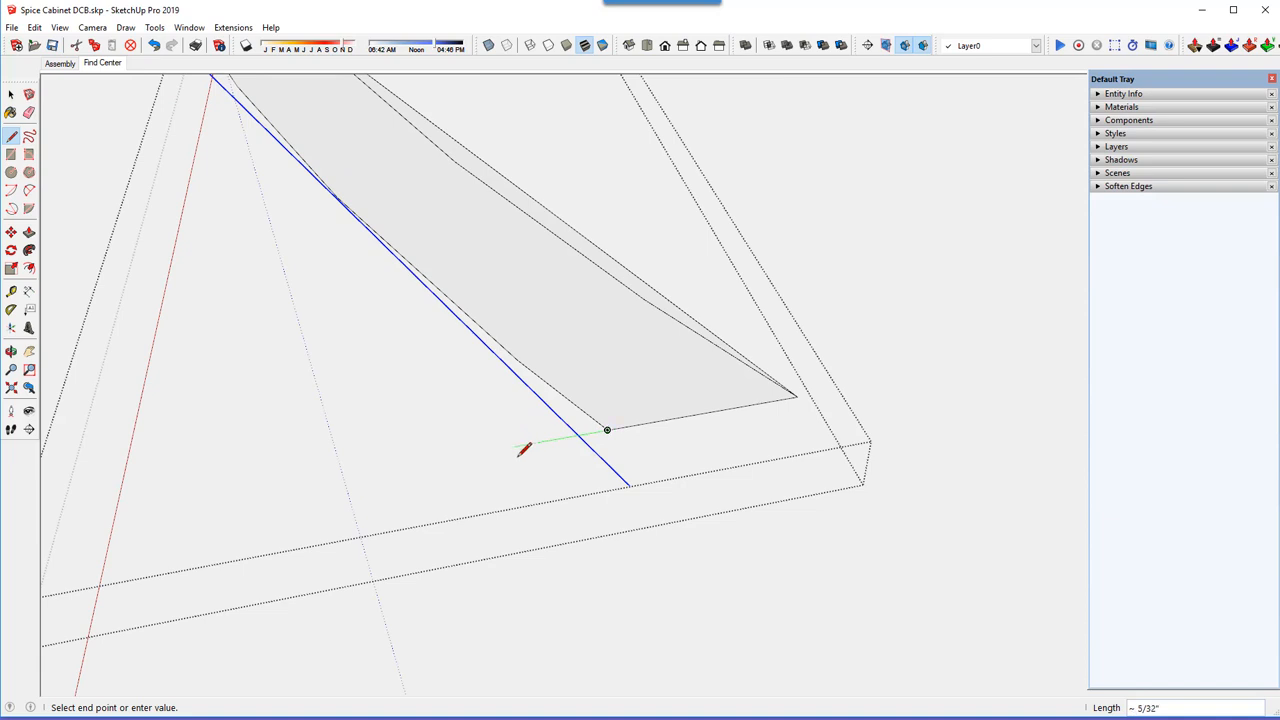
pyautogui.moveTo(589, 380)
pyautogui.mouseDown(button='middle')
pyautogui.moveTo(557, 514)
pyautogui.moveTo(800, 497)
pyautogui.mouseUp(button='middle')
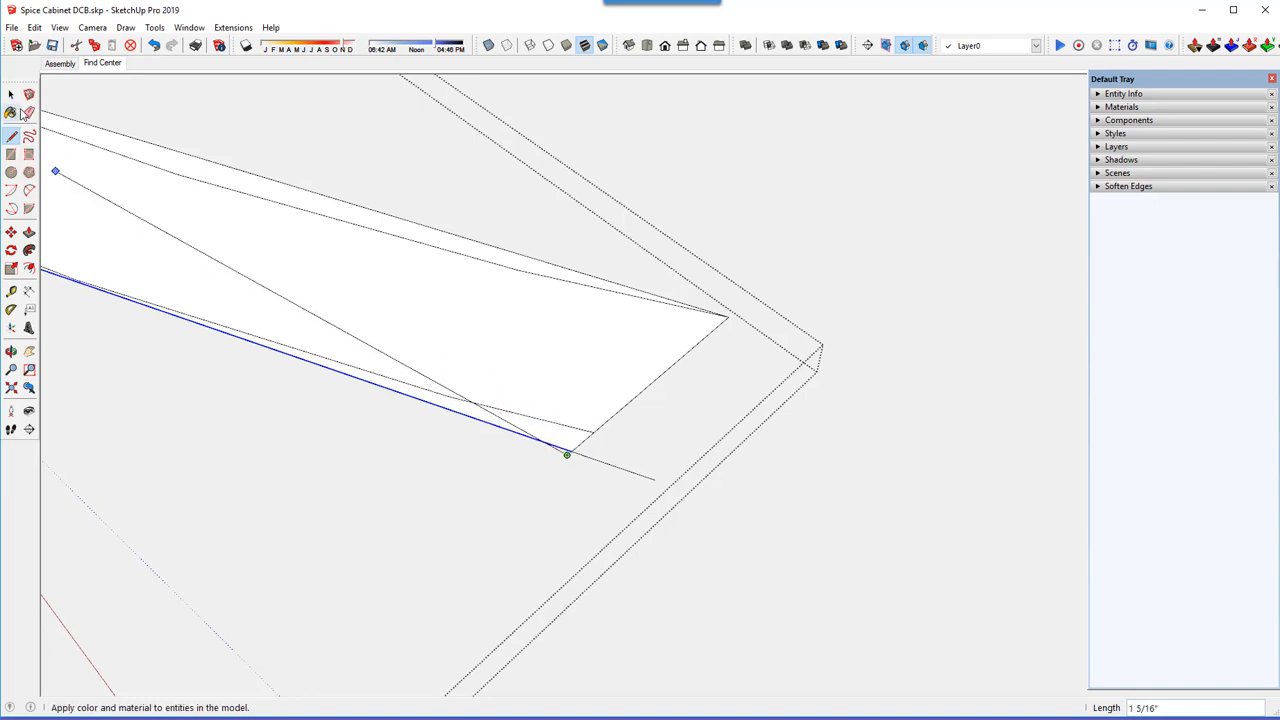
# - Erase the part of the copied edge that overhangs the segment's far end
pyautogui.click(29, 113)
pyautogui.click(597, 464)
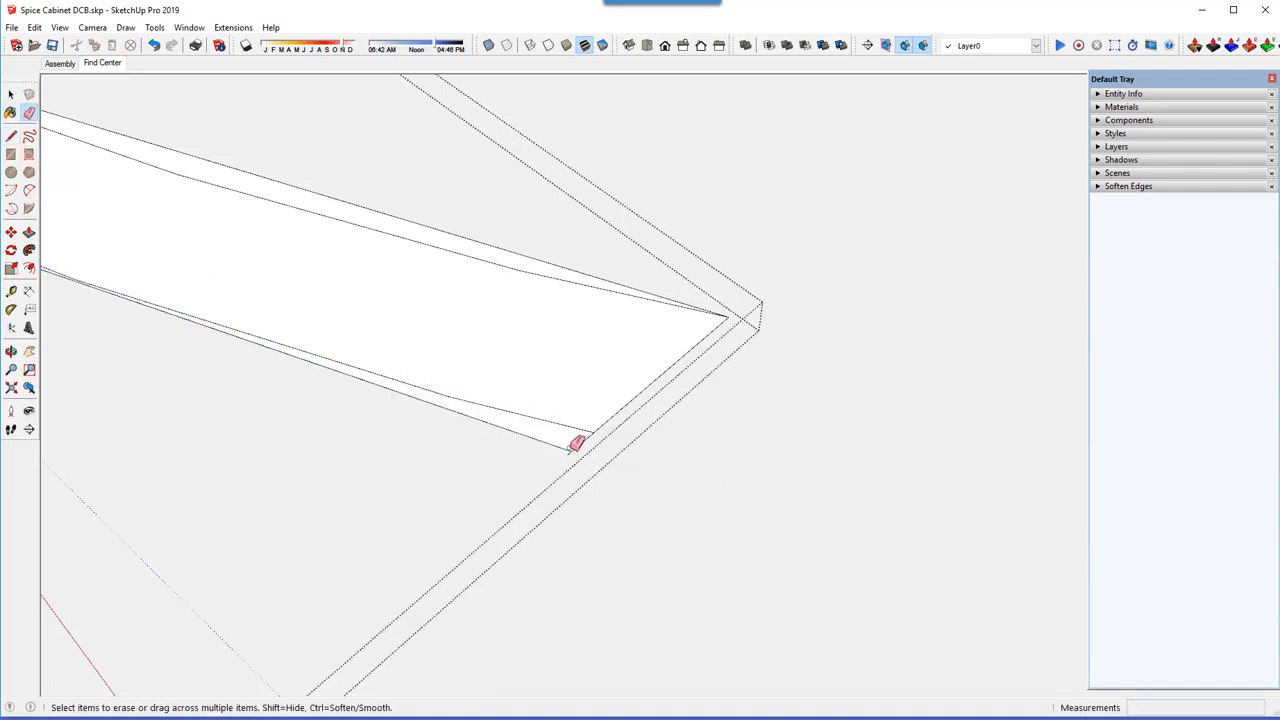
pyautogui.scroll(4, 577, 445)
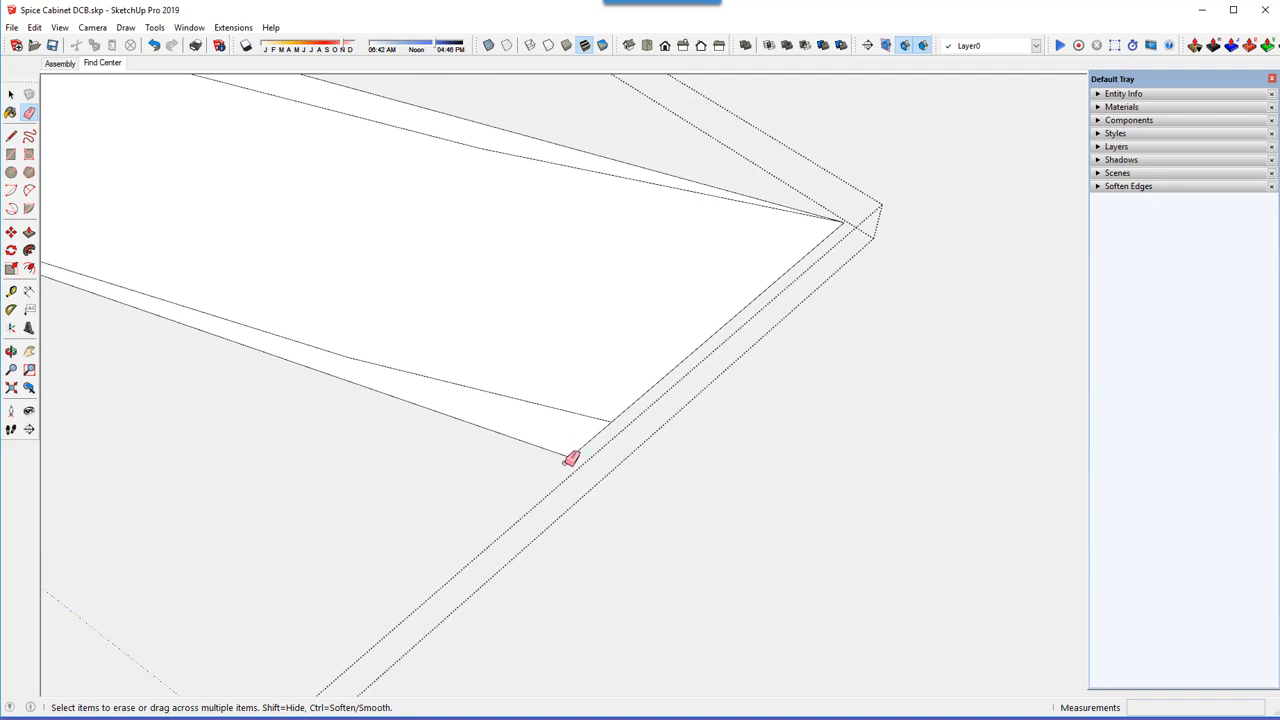
# - Erase the leftover curved edges on both long sides so the segment has one straight-sided face
pyautogui.click(577, 409)
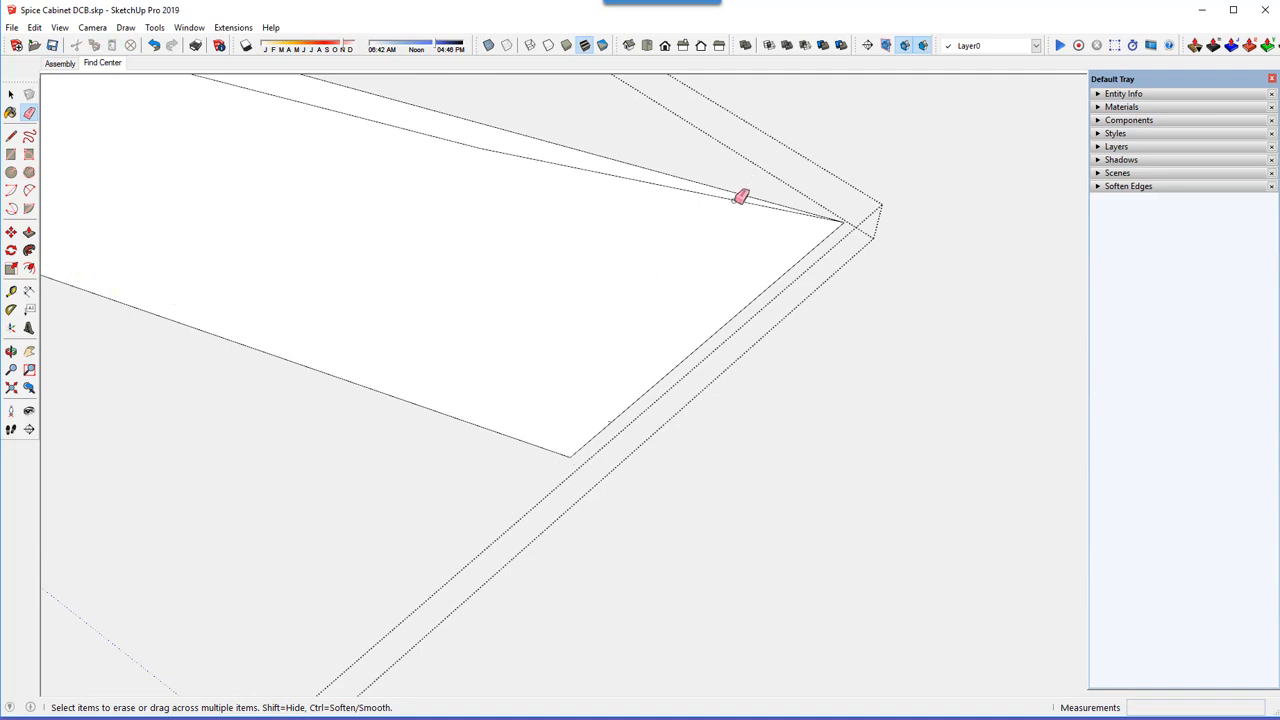
pyautogui.click(737, 199)
pyautogui.scroll(2, 620, 388)
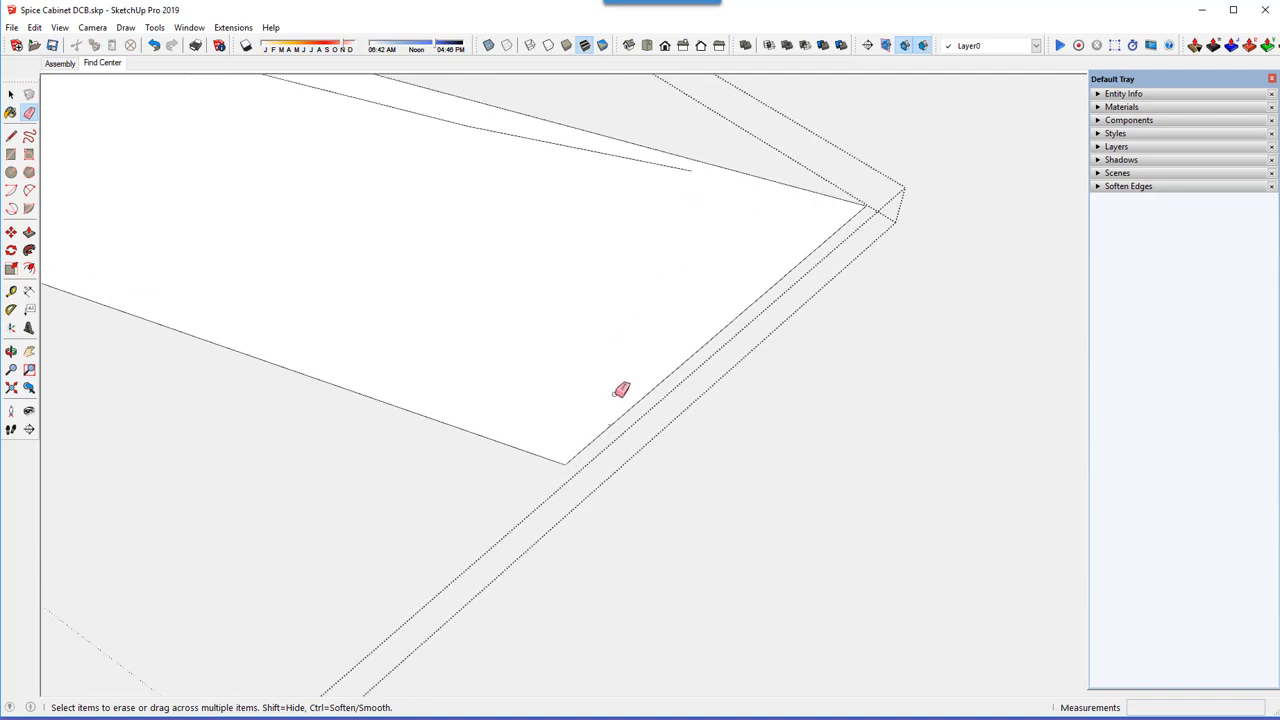
pyautogui.scroll(2, 621, 411)
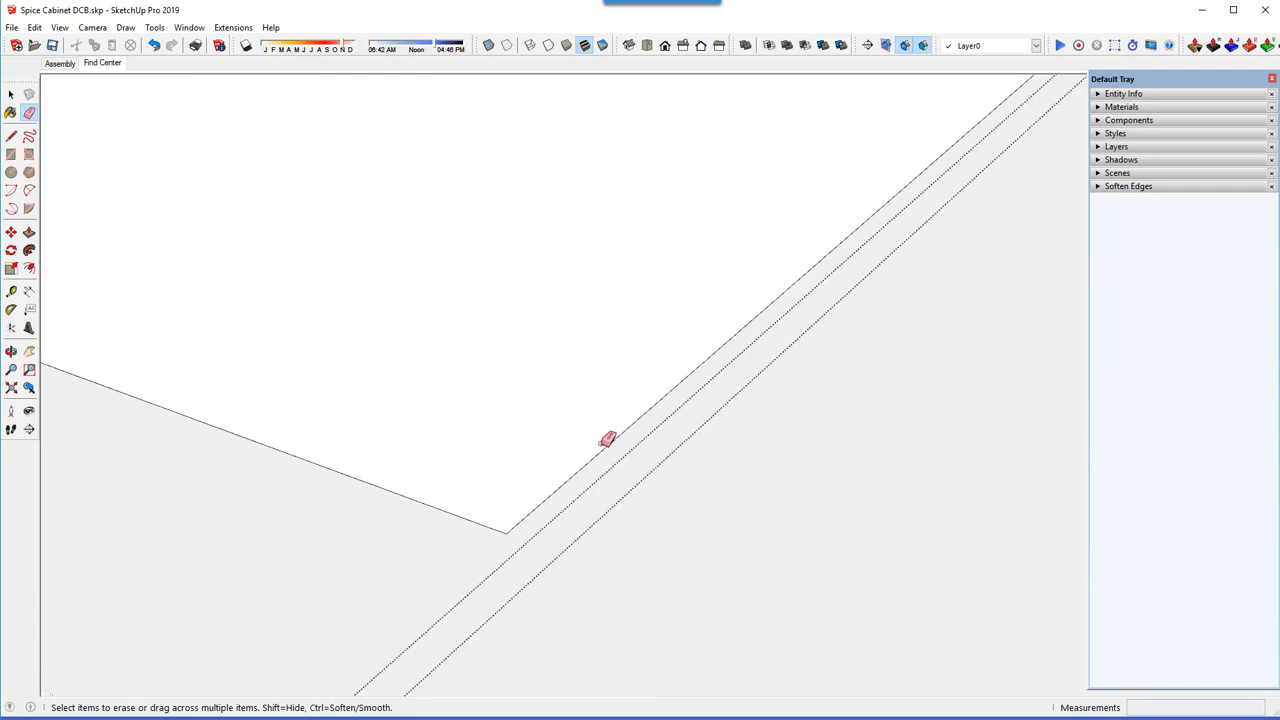
pyautogui.scroll(-4, 632, 394)
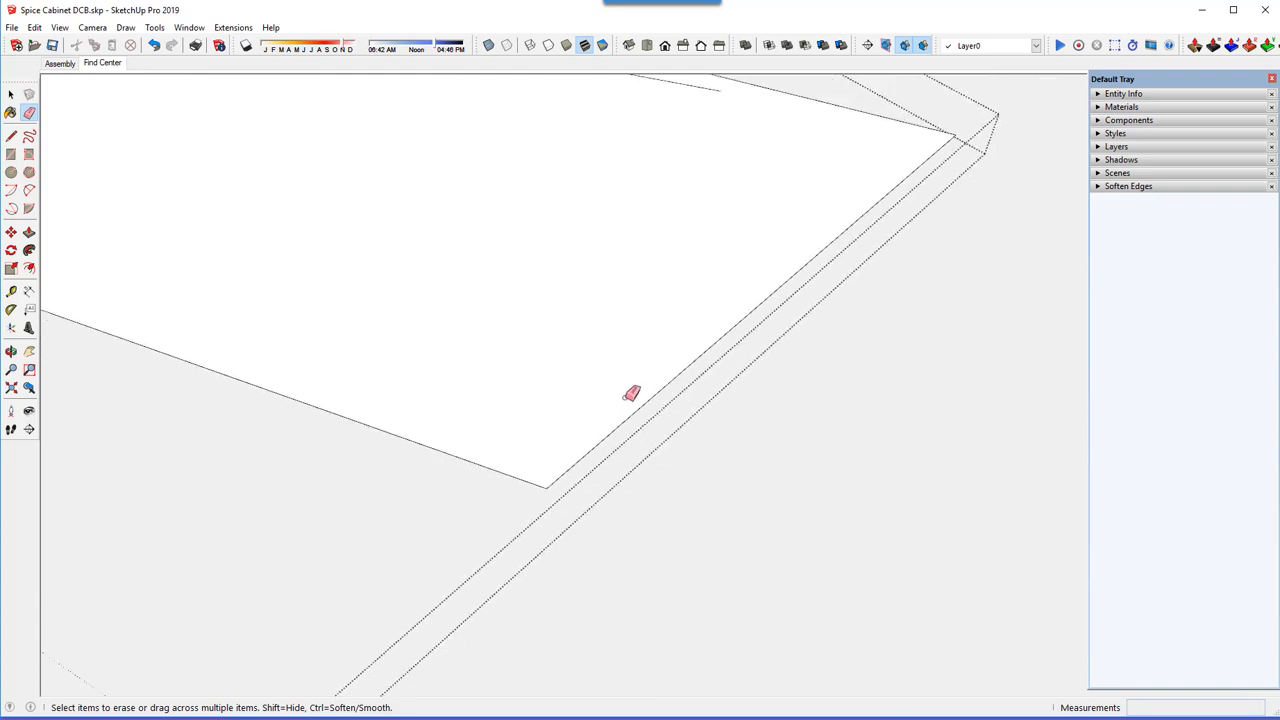
pyautogui.click(605, 184)
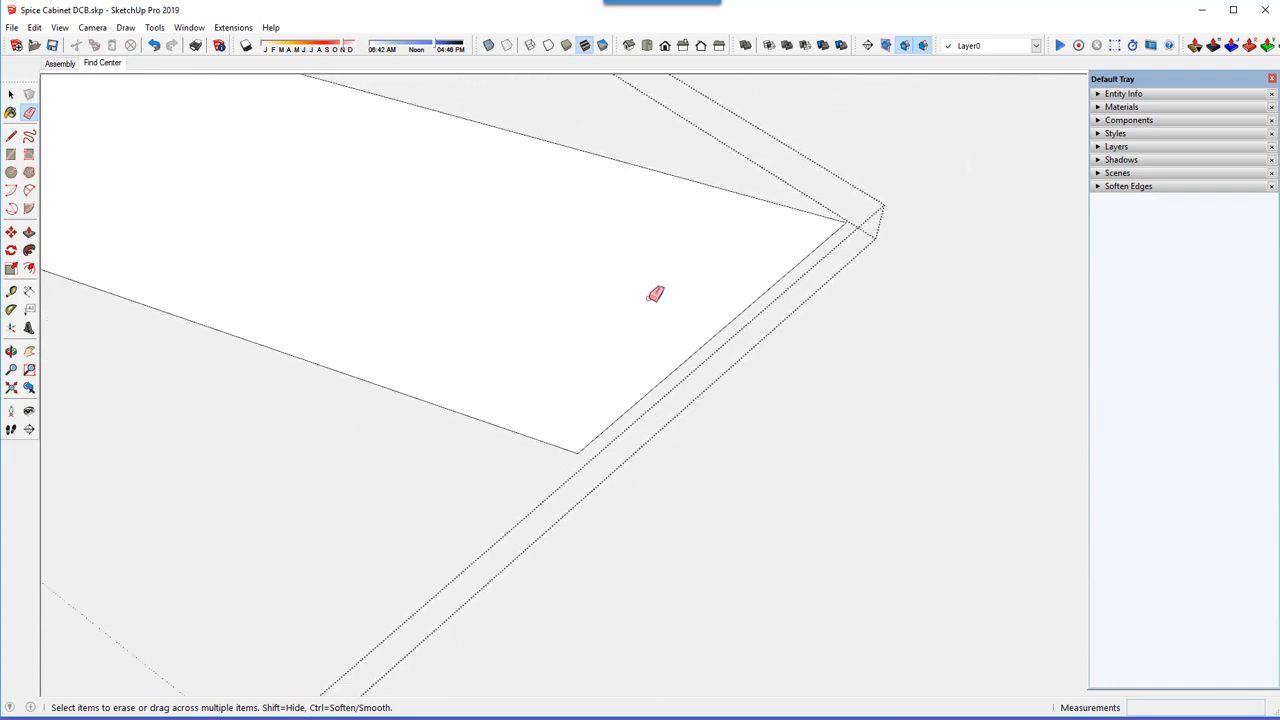
pyautogui.scroll(-3, 655, 330)
pyautogui.scroll(-2, 700, 340)
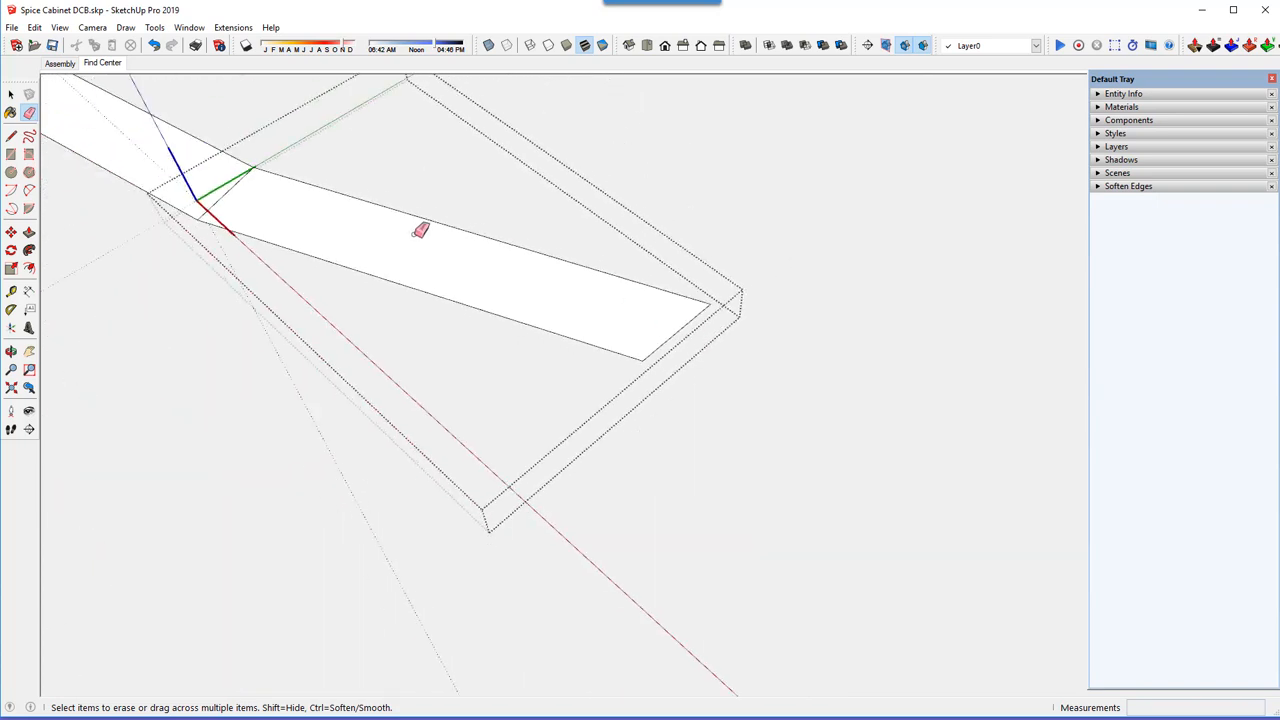
pyautogui.moveTo(371, 223); pyautogui.dragTo(240, 204, button='middle')
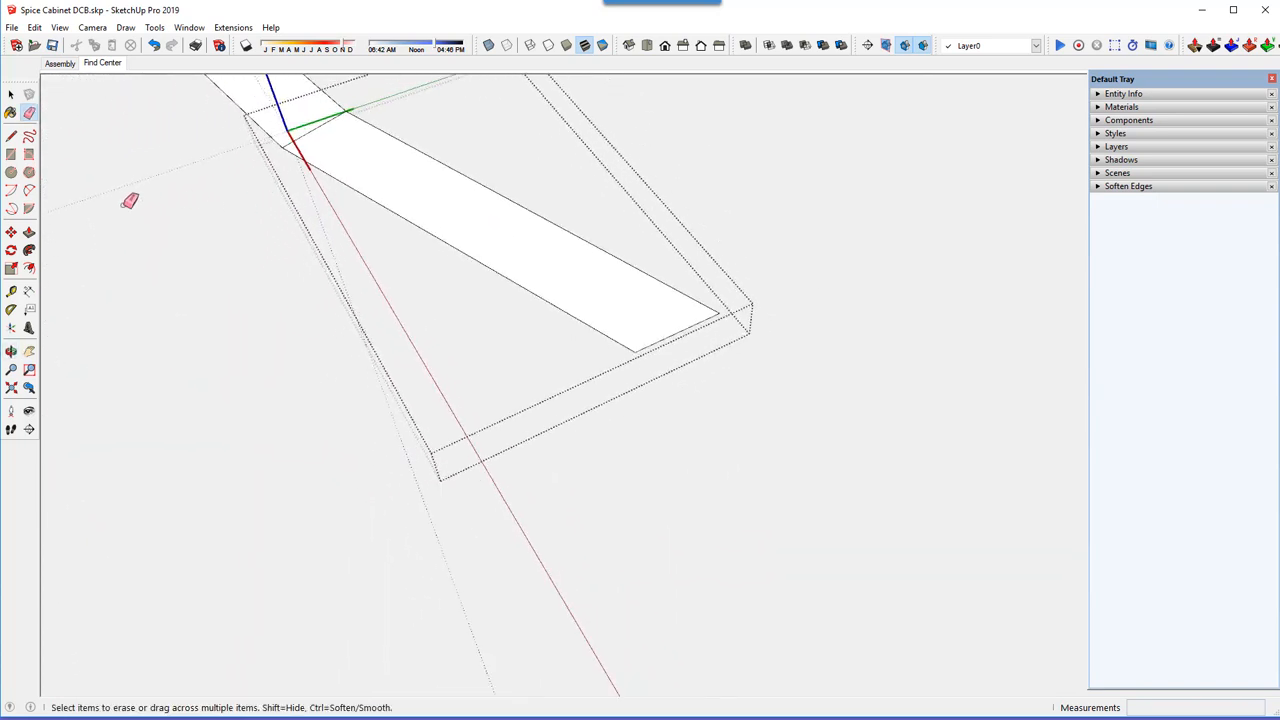
pyautogui.click(29, 232)
pyautogui.click(410, 187)
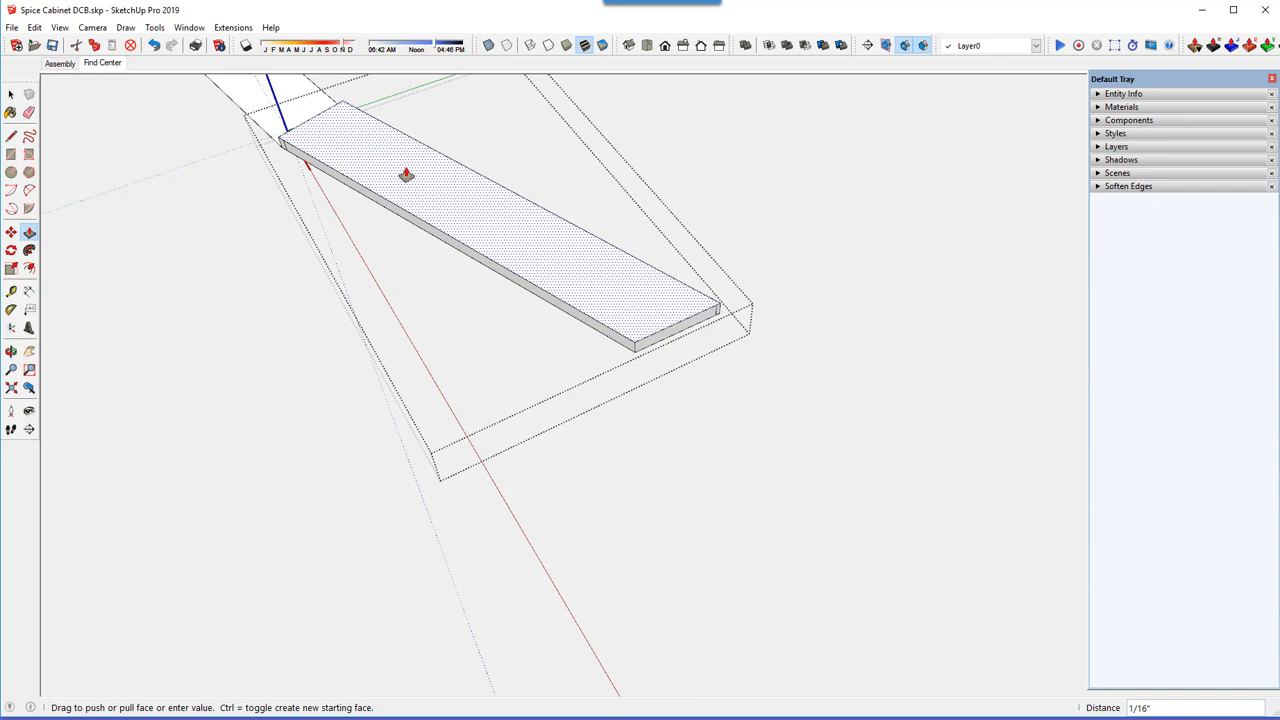
pyautogui.press('Escape')
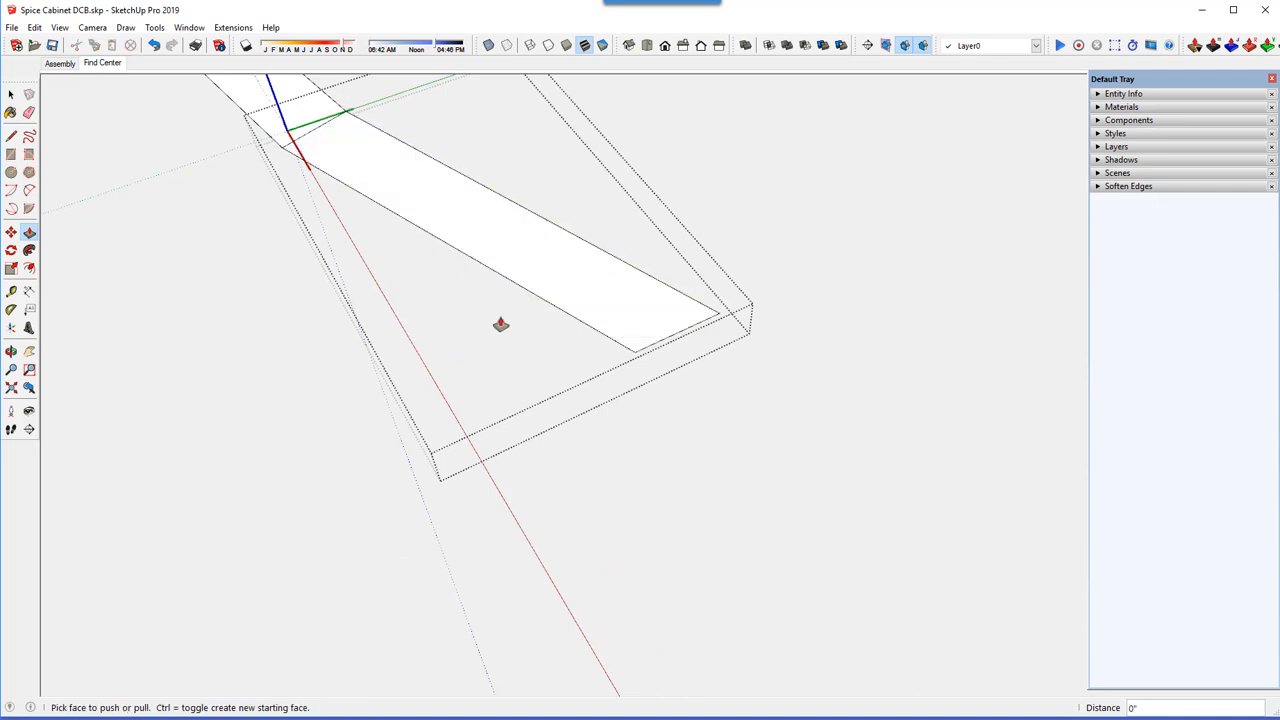
# - Close the segment component to stop editing it
pyautogui.scroll(-2, 518, 341)
pyautogui.rightClick(671, 245)
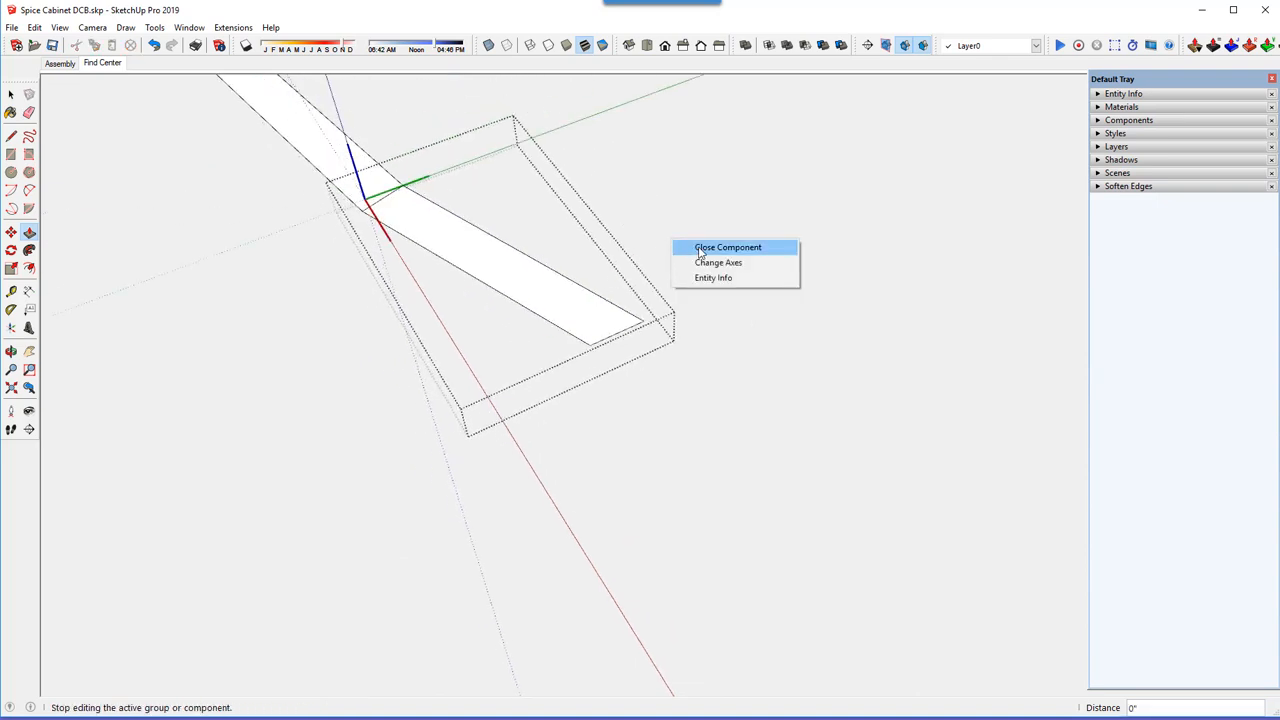
pyautogui.click(737, 246)
# - Open the segment component at the end of the curve nearest the cabinet for editing
pyautogui.scroll(-2, 523, 391)
pyautogui.scroll(-3, 574, 396)
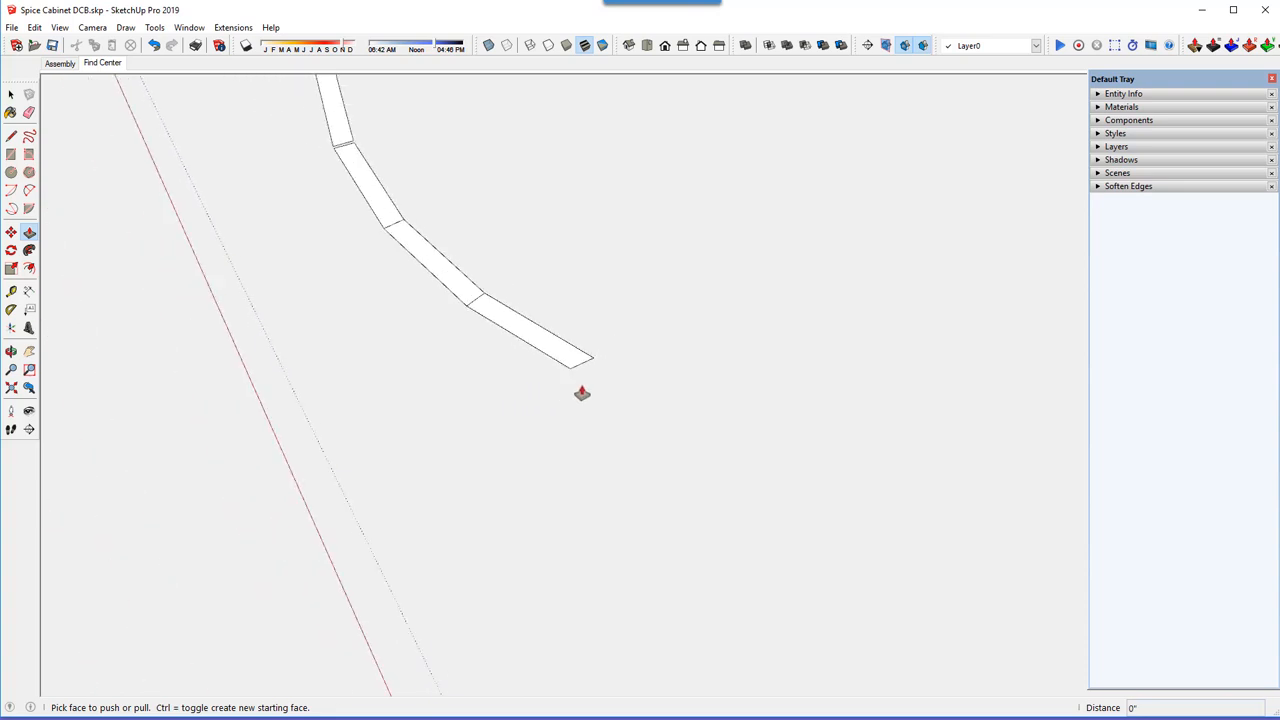
pyautogui.moveTo(580, 389); pyautogui.dragTo(706, 186, button='middle')
pyautogui.scroll(-1, 681, 363)
pyautogui.scroll(-2, 681, 363)
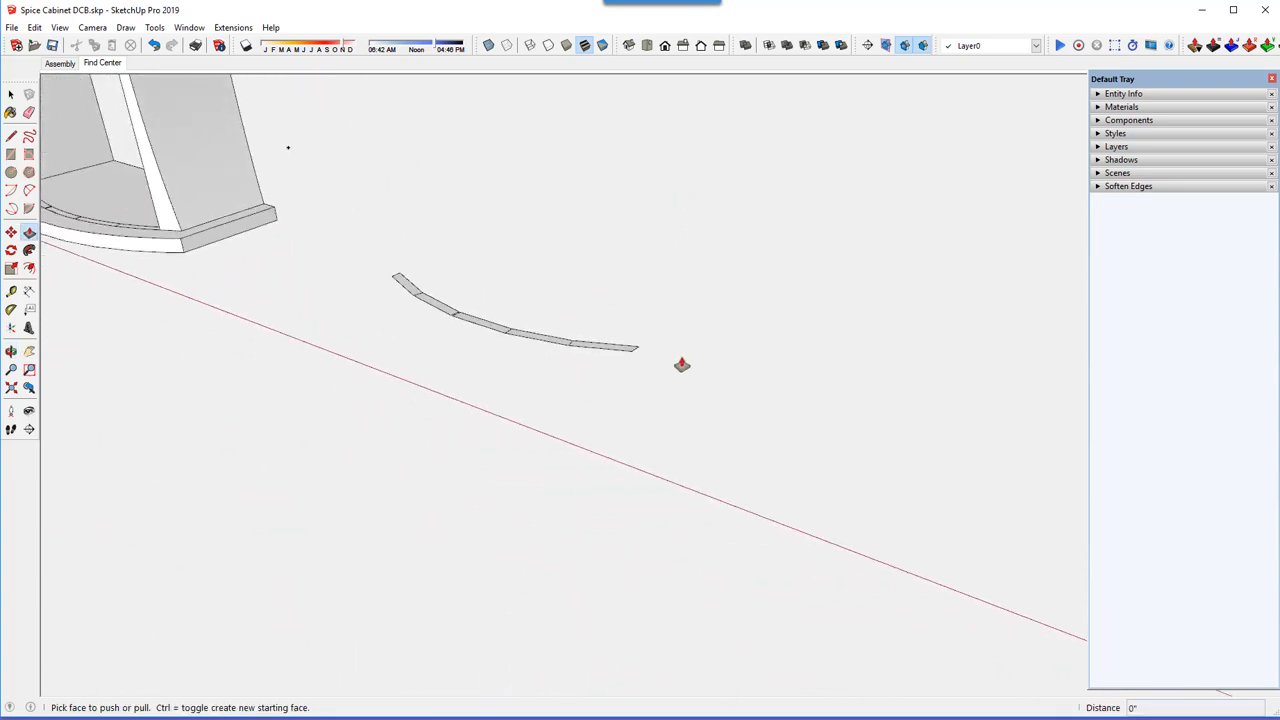
pyautogui.scroll(3, 405, 235)
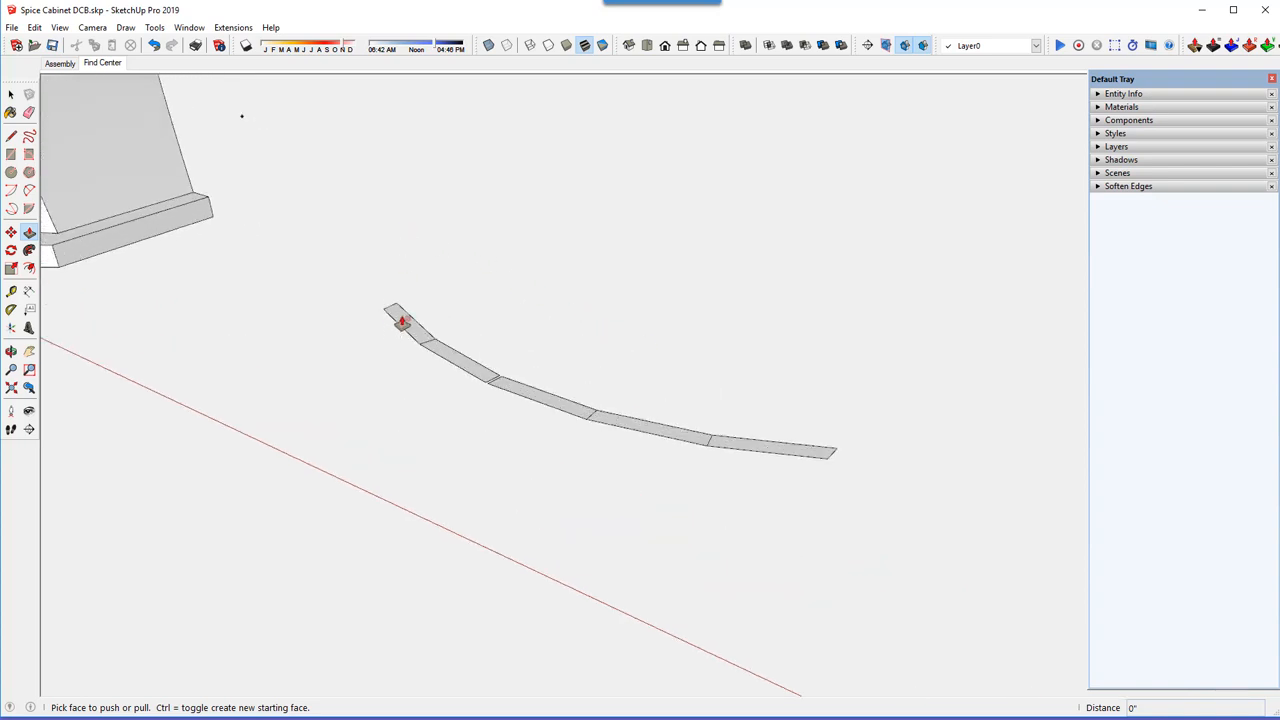
pyautogui.rightClick(401, 321)
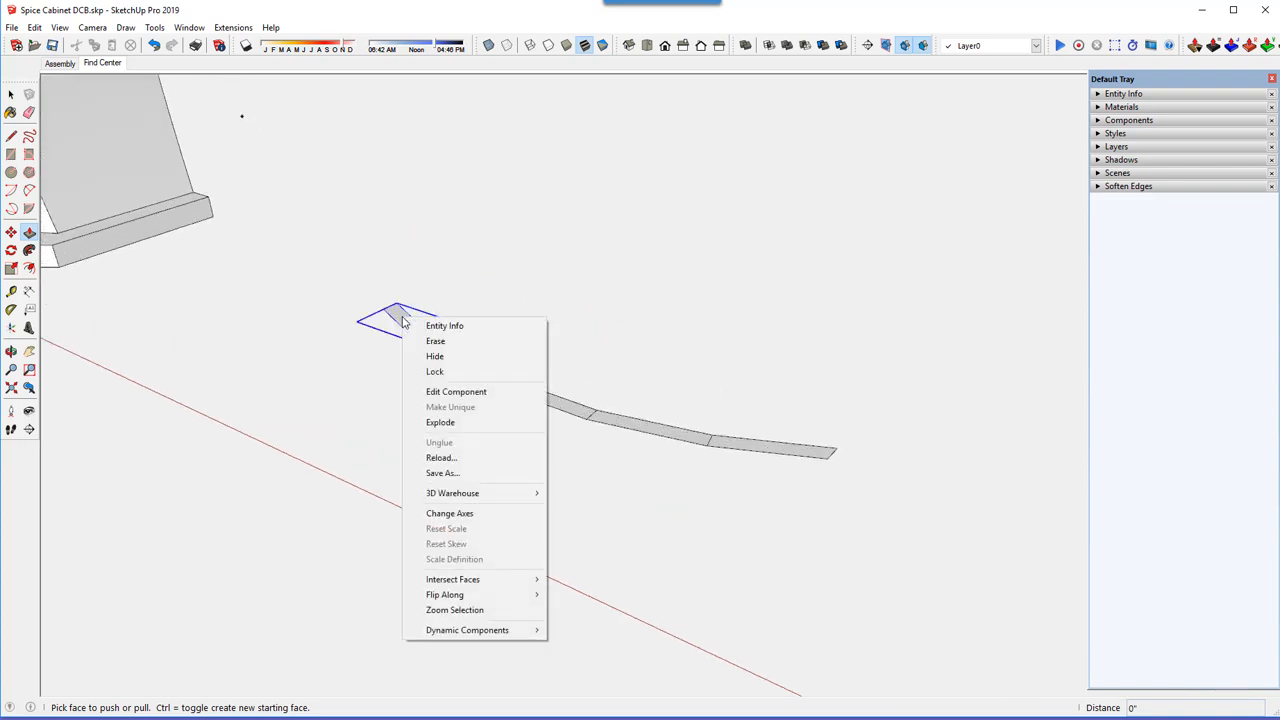
pyautogui.click(456, 392)
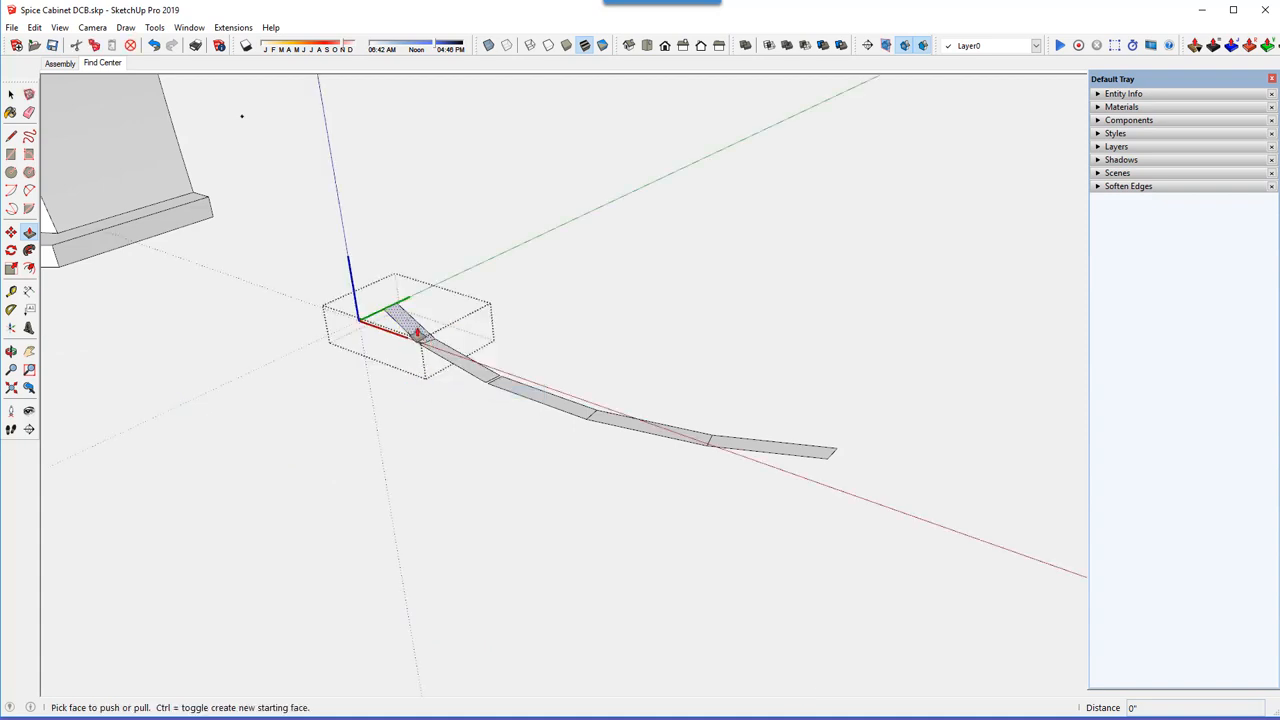
# - Extrude the segment's face 15 1/2" upward to match the top of the neighbouring cabinet side
pyautogui.click(417, 333)
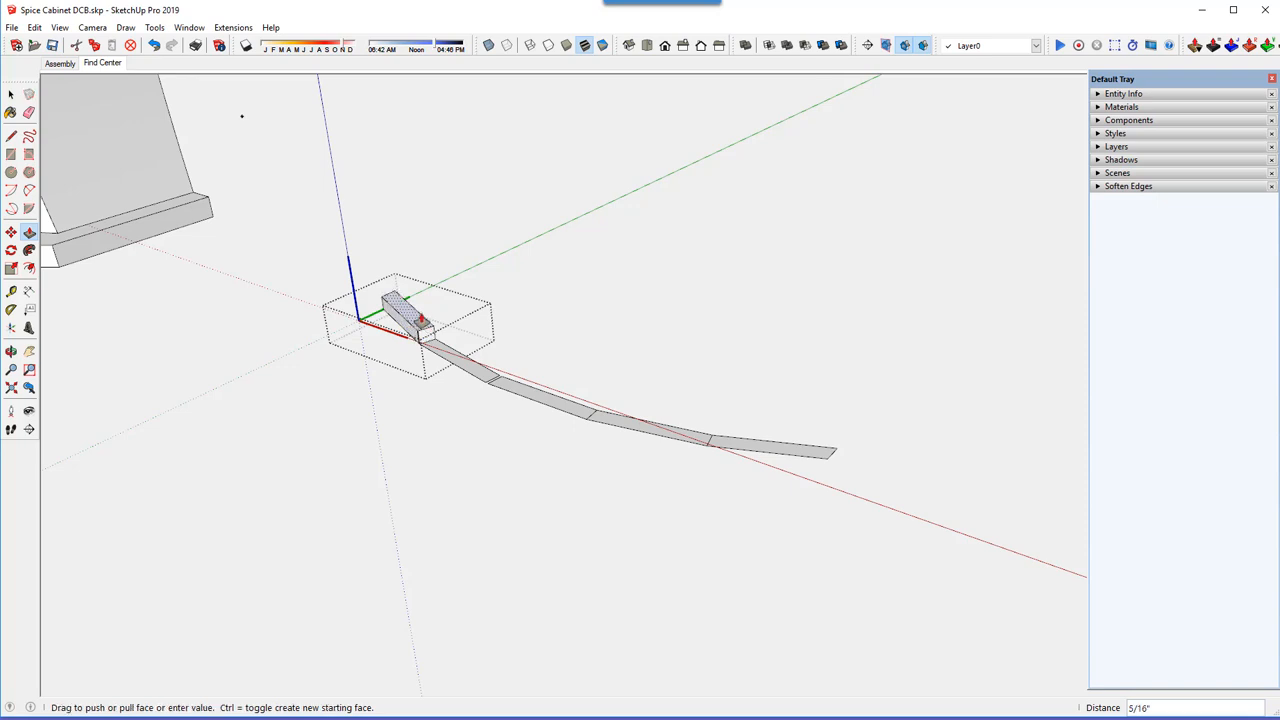
pyautogui.scroll(-2, 419, 325)
pyautogui.scroll(-5, 419, 322)
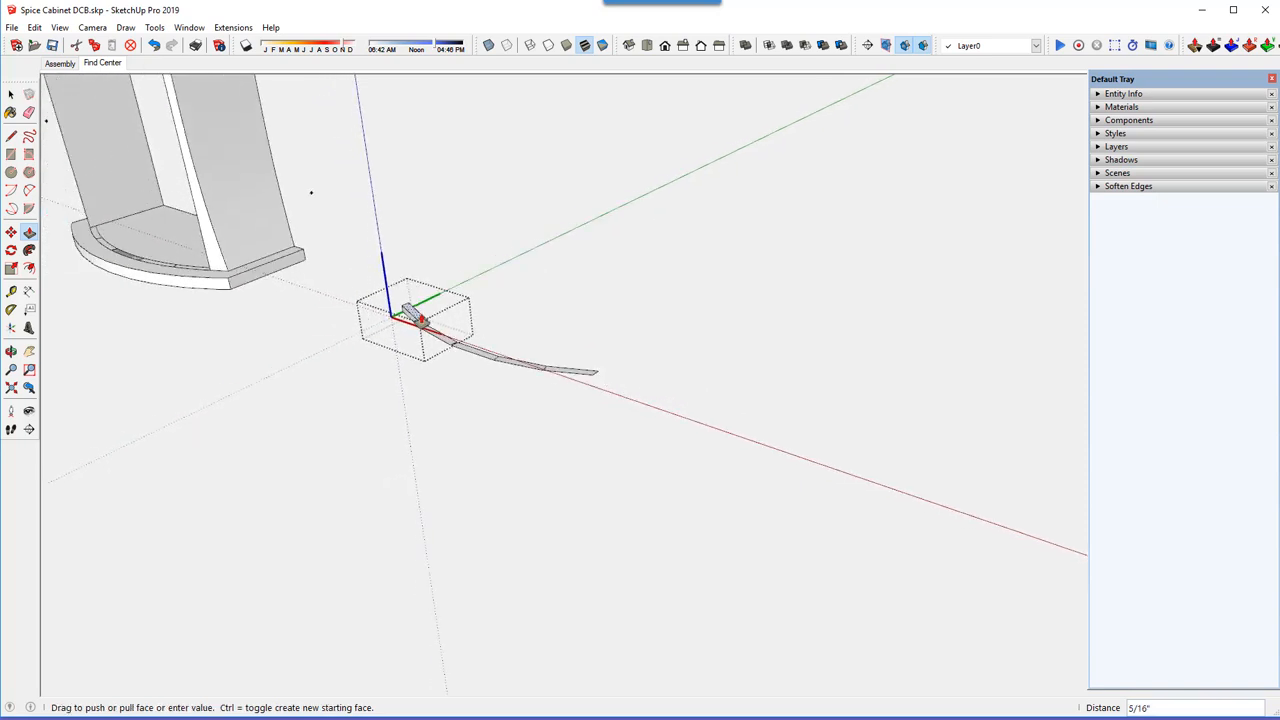
pyautogui.scroll(-1, 419, 320)
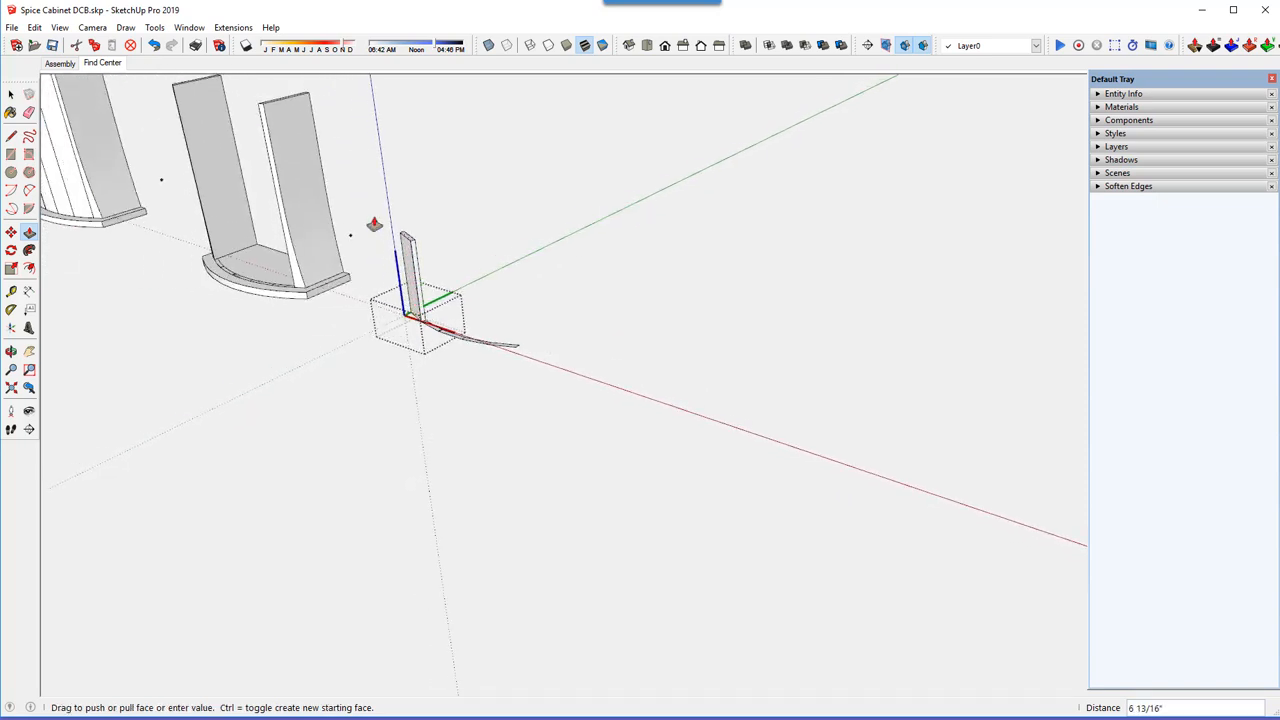
pyautogui.click(275, 105)
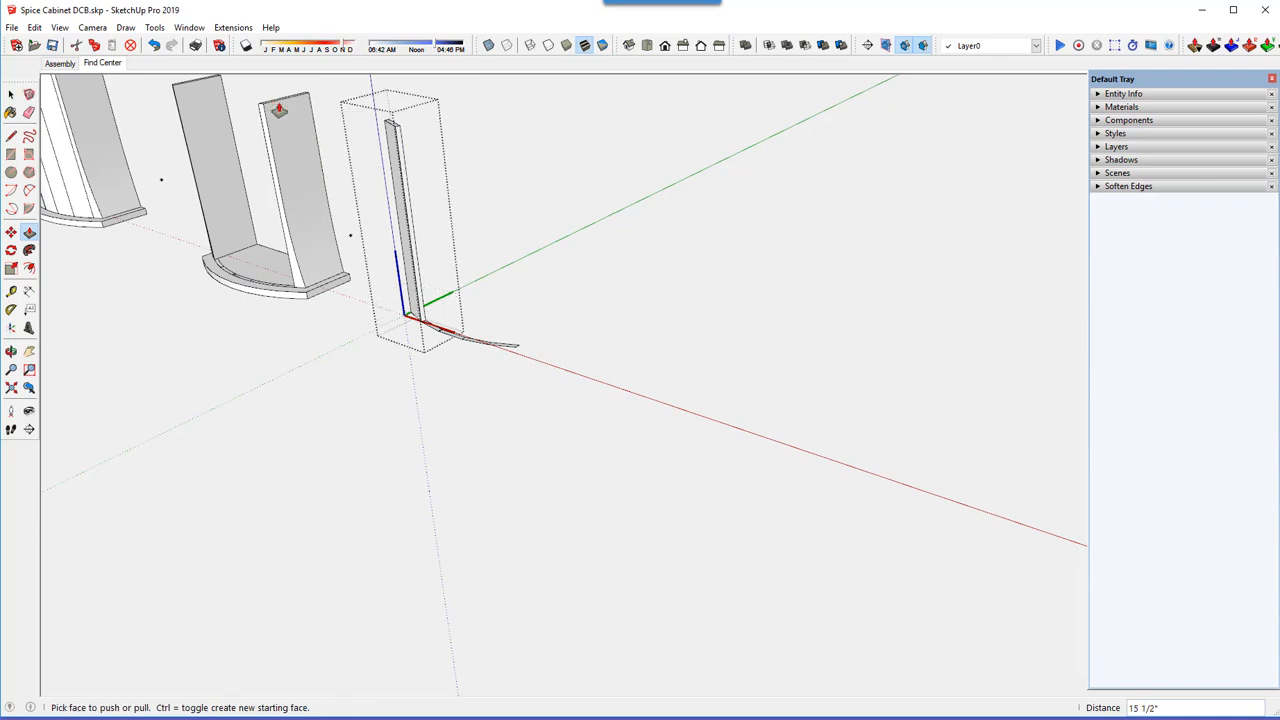
# - Finish editing the extruded stave by closing its component
pyautogui.click(9, 94)
pyautogui.press('p')
pyautogui.rightClick(526, 125)
pyautogui.click(575, 127)
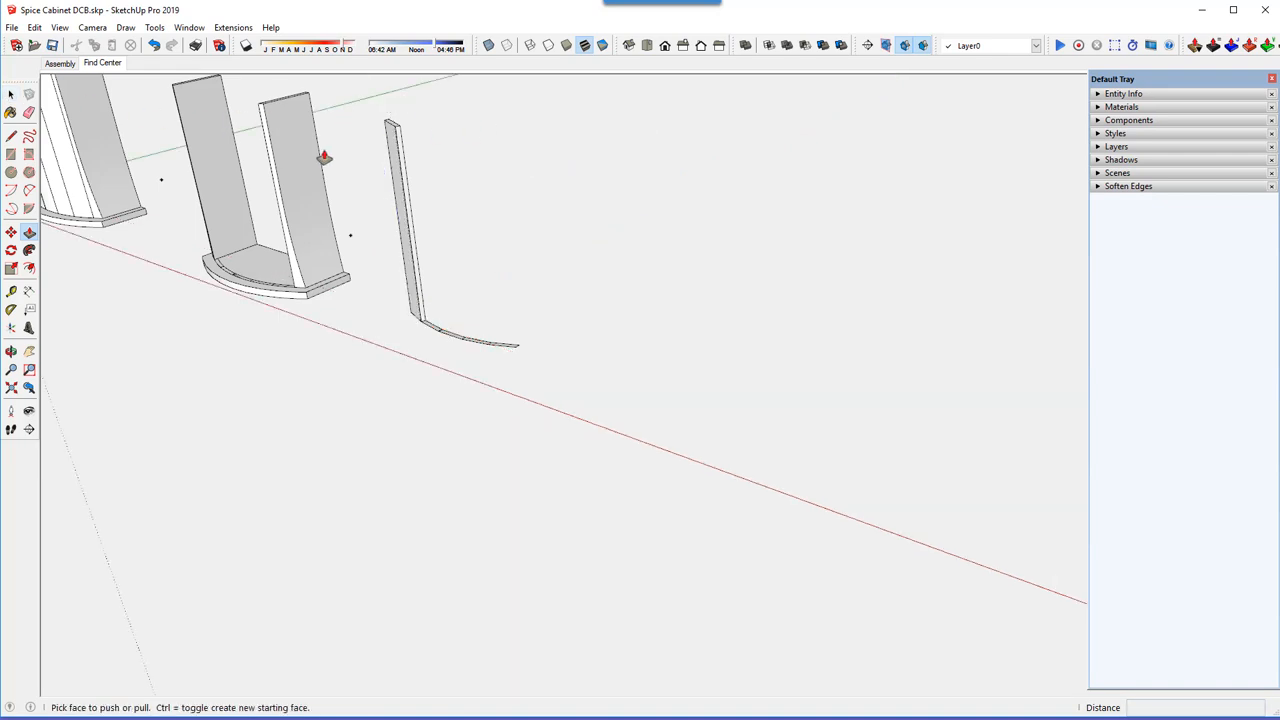
# - Copy the extruded stave about 25 7/8" away into the open space beyond the curved segments
pyautogui.click(9, 232)
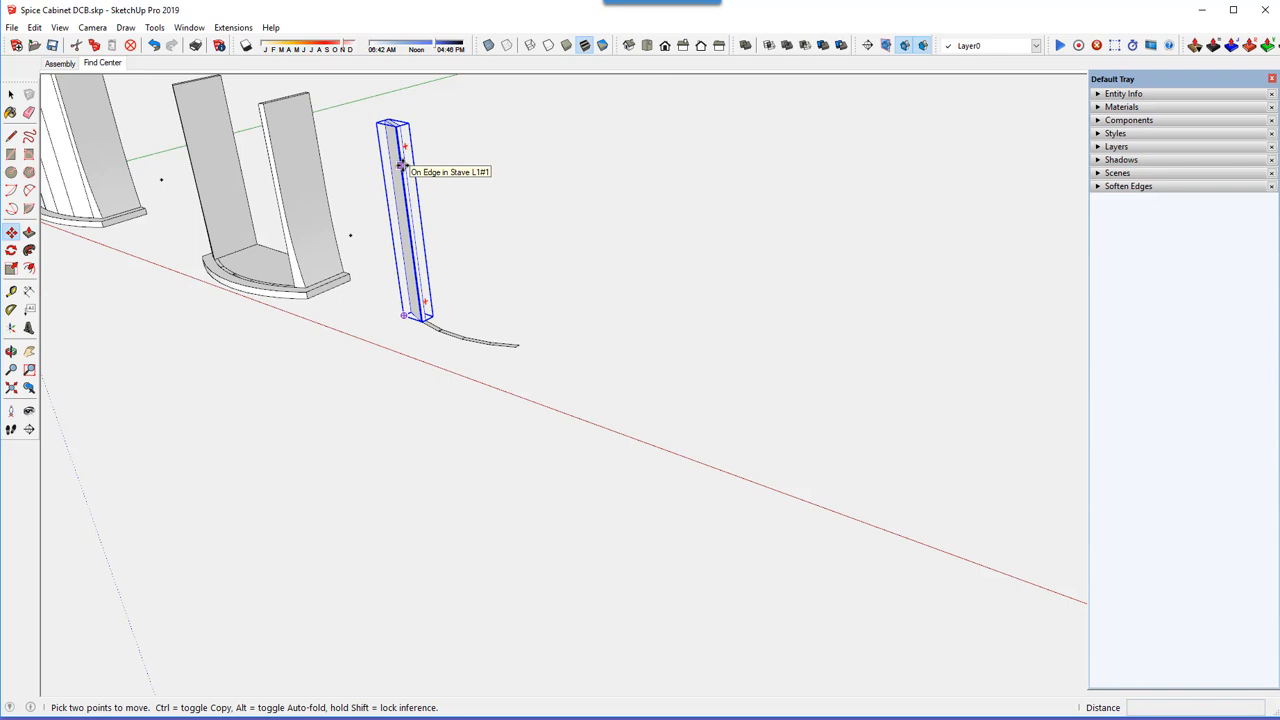
pyautogui.click(402, 167)
pyautogui.press('ctrl')
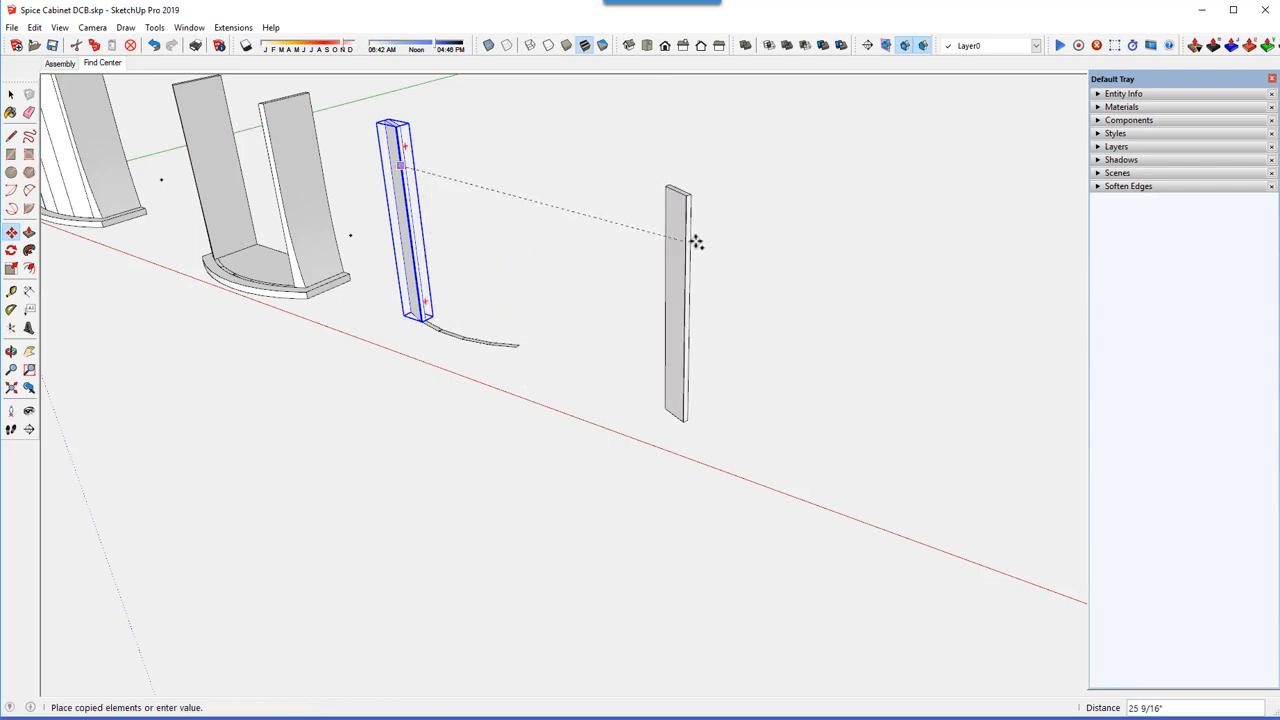
pyautogui.click(703, 240)
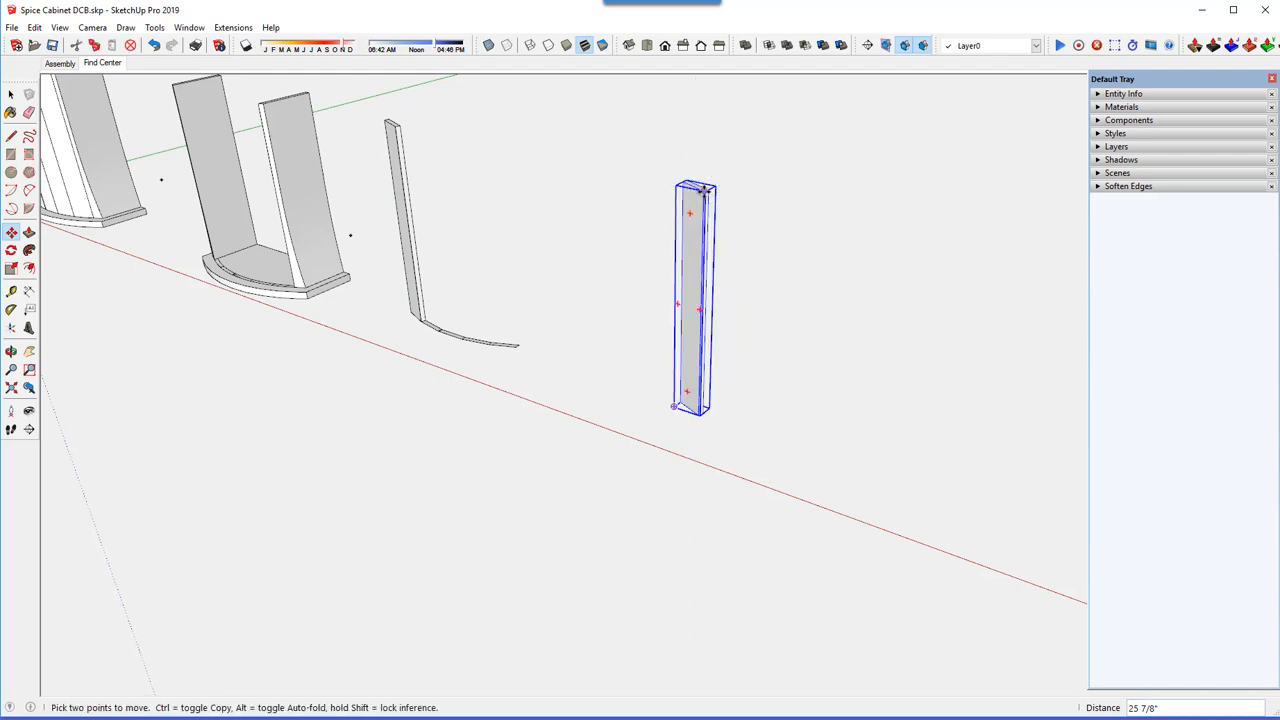
# - Open the copied stave component for editing
pyautogui.scroll(5, 704, 183)
pyautogui.scroll(4, 704, 188)
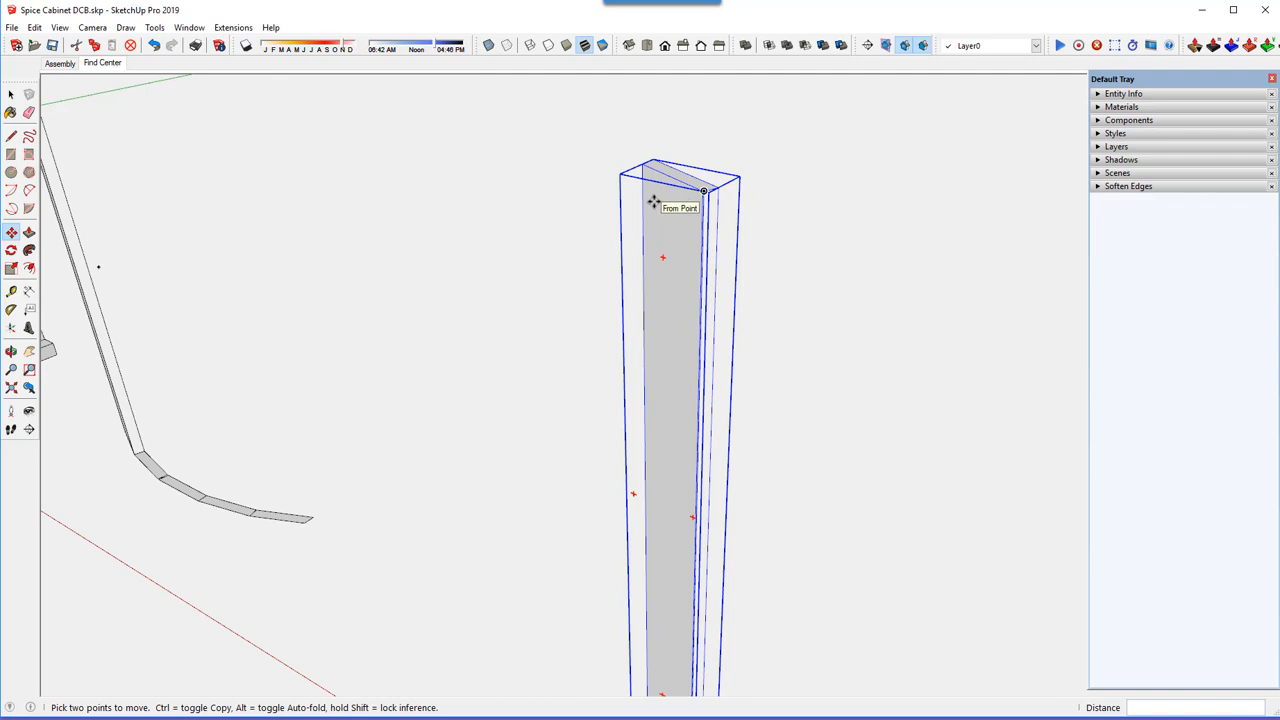
pyautogui.moveTo(653, 202); pyautogui.dragTo(731, 236, button='middle')
pyautogui.scroll(4, 833, 259)
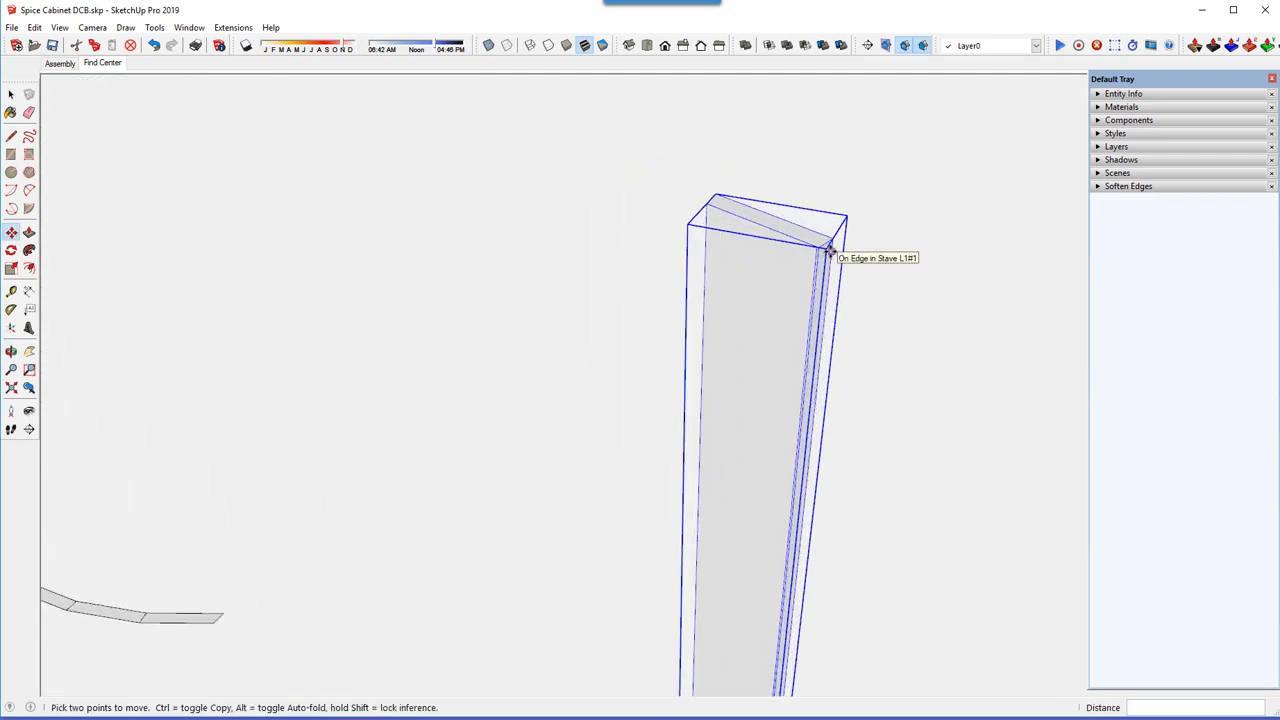
pyautogui.scroll(-5, 696, 260)
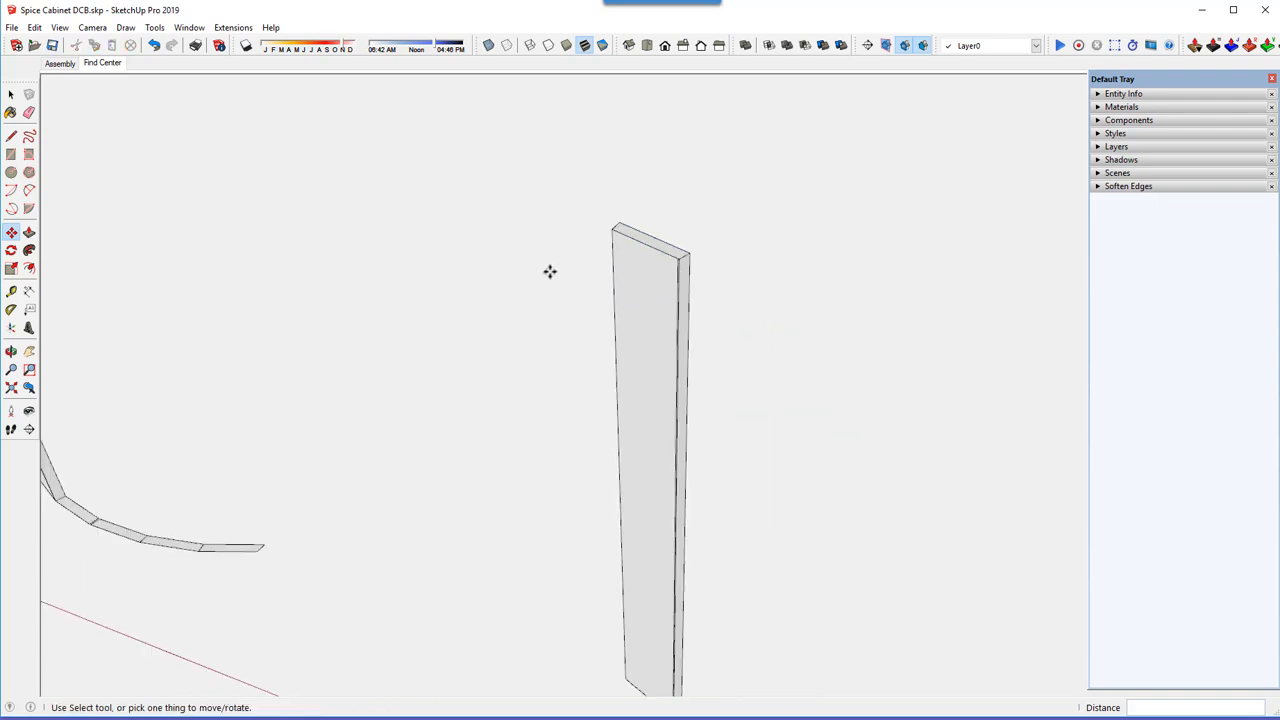
pyautogui.scroll(3, 645, 279)
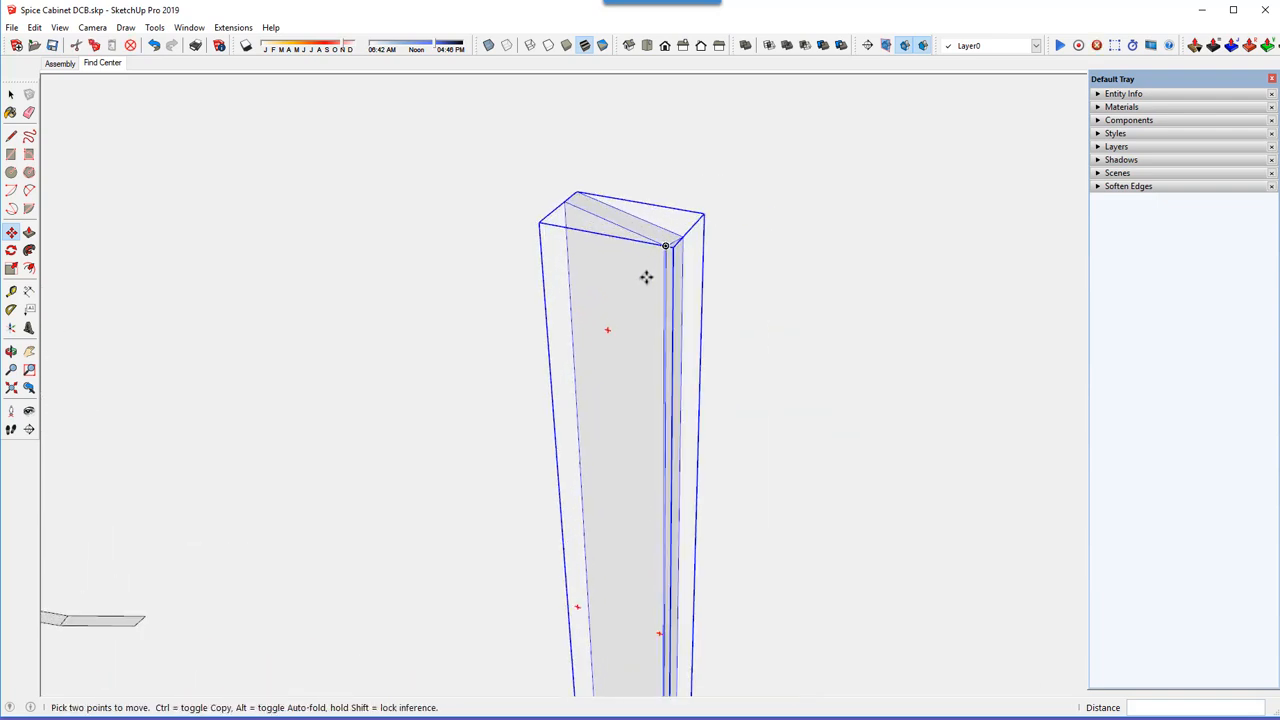
pyautogui.rightClick(626, 260)
pyautogui.click(672, 336)
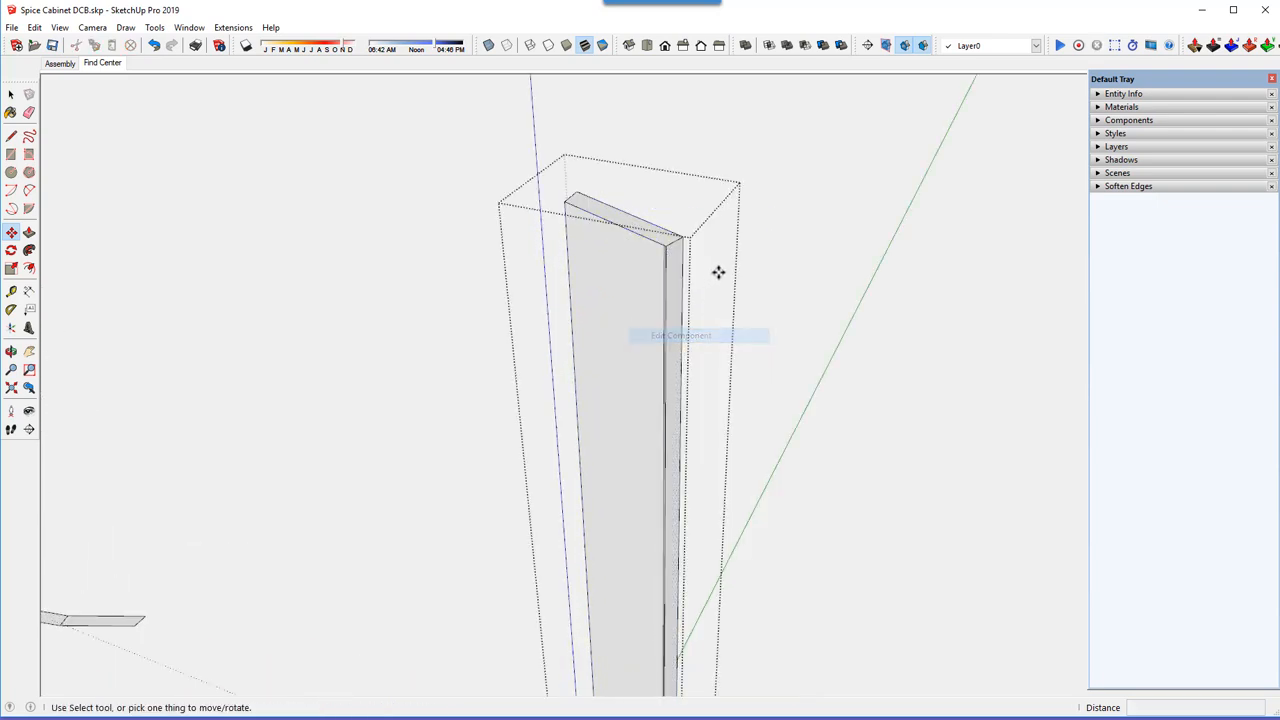
# - Erase the extra vertical edge beside the stave's front corner and close the component
pyautogui.scroll(5, 679, 271)
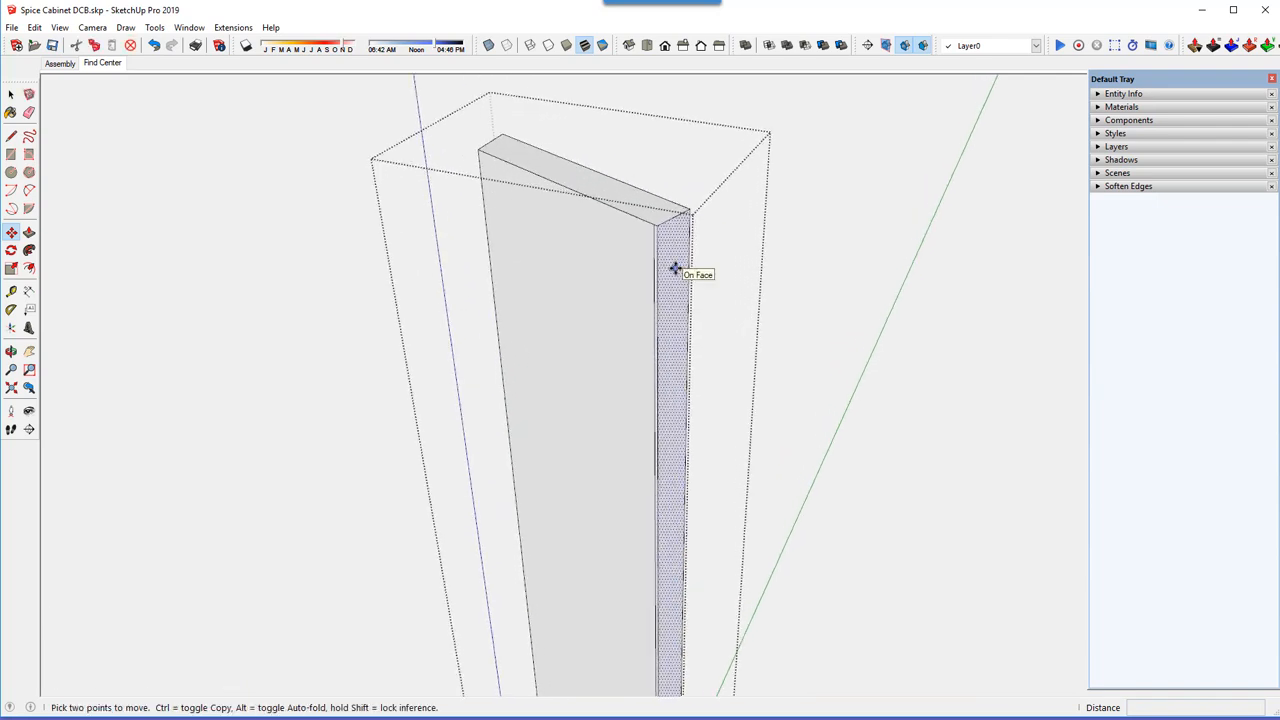
pyautogui.click(29, 113)
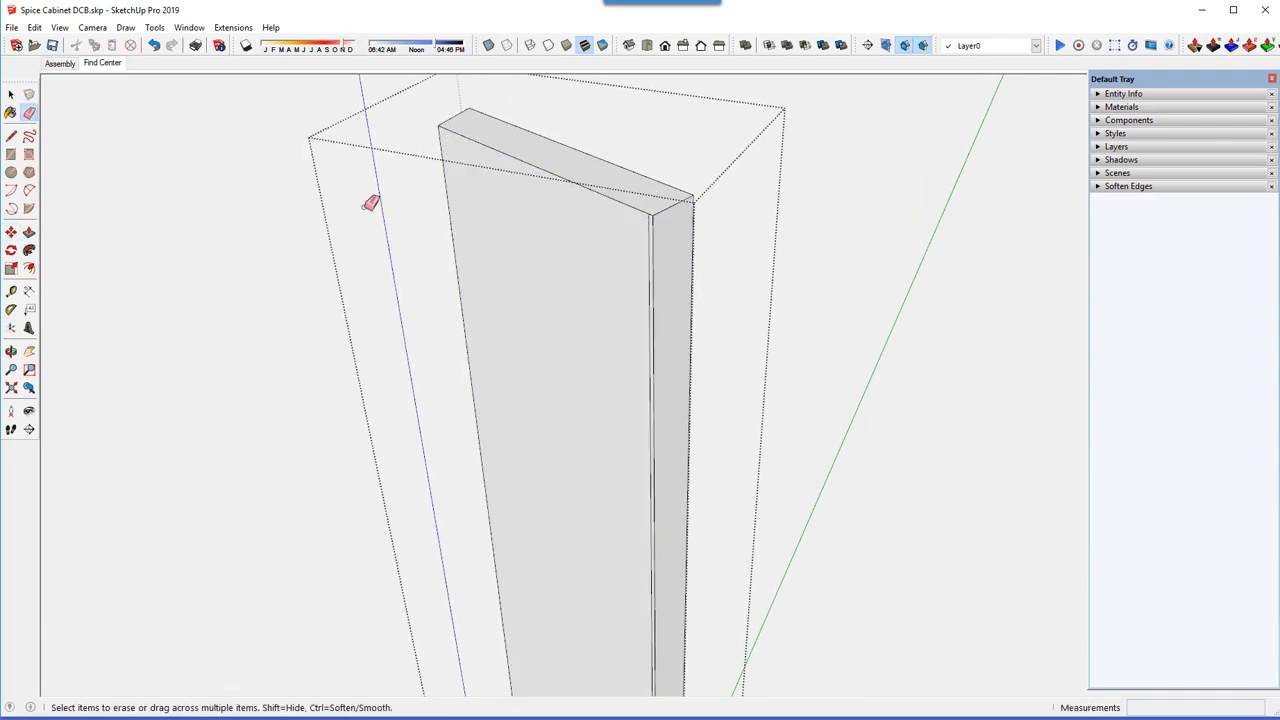
pyautogui.click(650, 232)
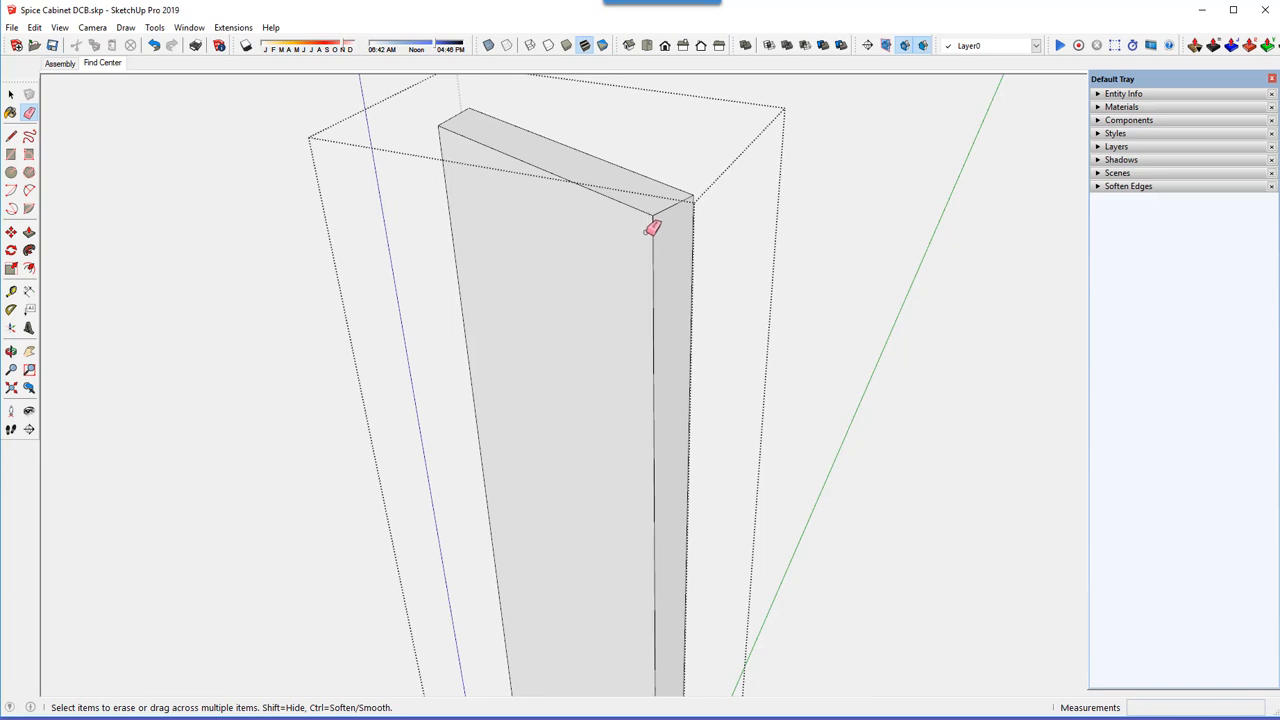
pyautogui.moveTo(620, 216)
pyautogui.mouseDown(button='middle')
pyautogui.moveTo(634, 203)
pyautogui.moveTo(403, 251)
pyautogui.moveTo(106, 263)
pyautogui.moveTo(33, 228)
pyautogui.moveTo(63, 243)
pyautogui.moveTo(803, 224)
pyautogui.mouseUp(button='middle')
pyautogui.scroll(-3, 670, 238)
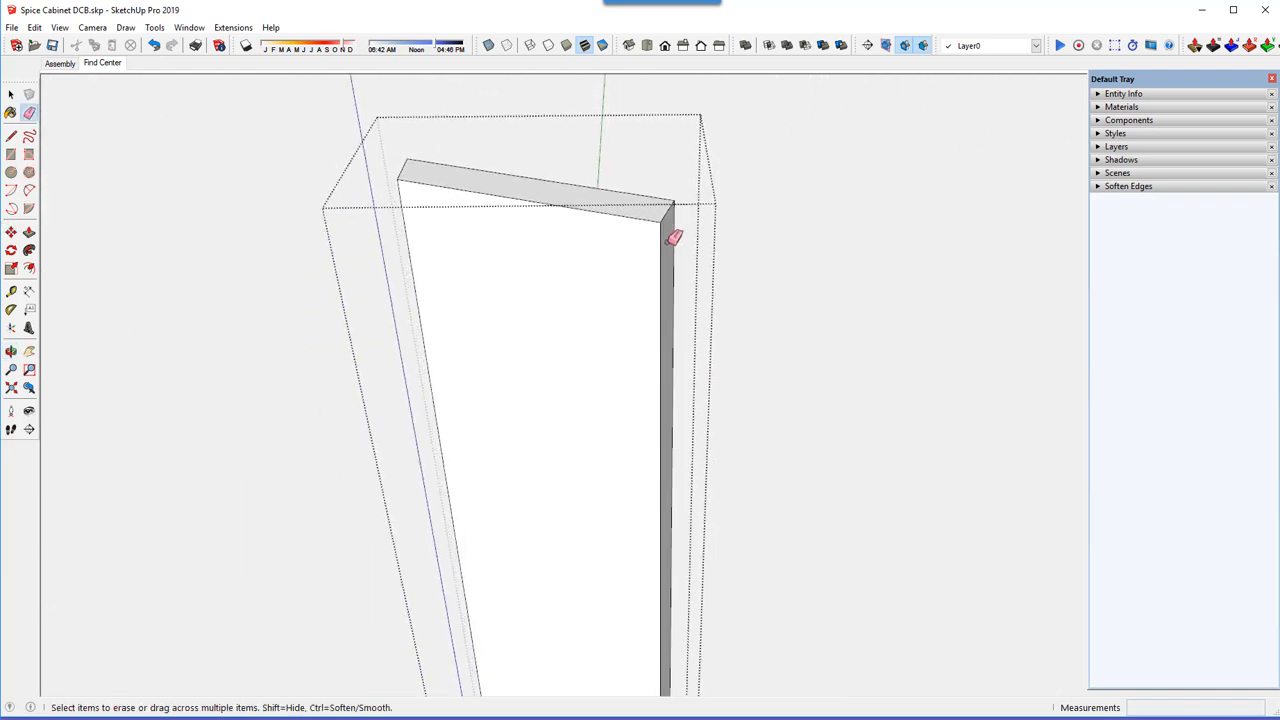
pyautogui.rightClick(742, 177)
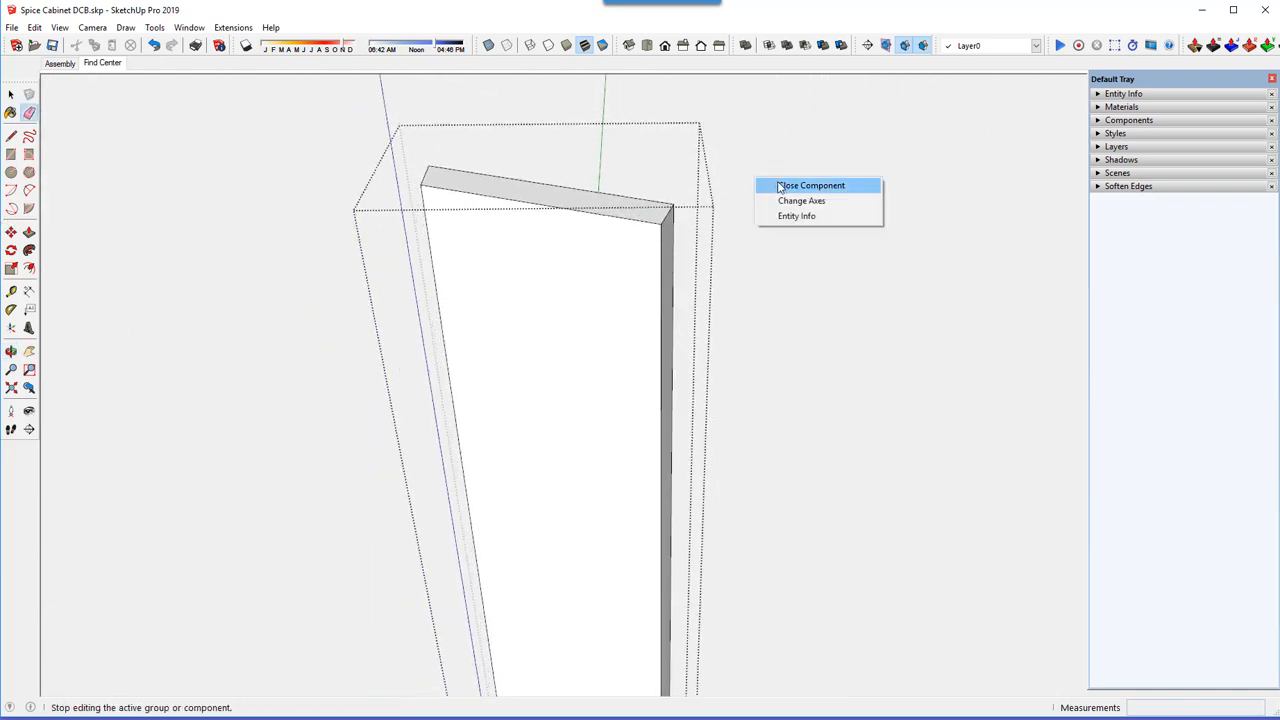
pyautogui.click(775, 183)
pyautogui.scroll(-1, 684, 301)
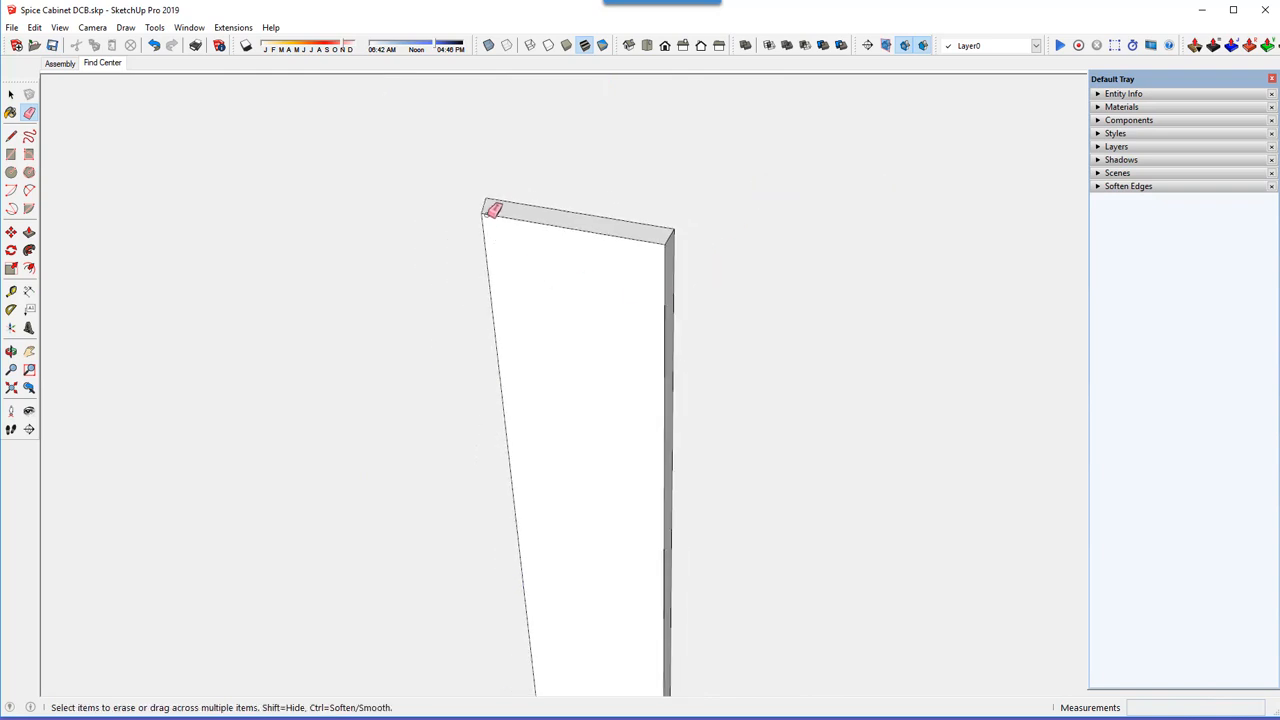
# - Rotate the copied stave about 21.9 degrees around its upper front corner so its wide face lies parallel to the red axis
pyautogui.scroll(2, 495, 207)
pyautogui.scroll(1, 497, 204)
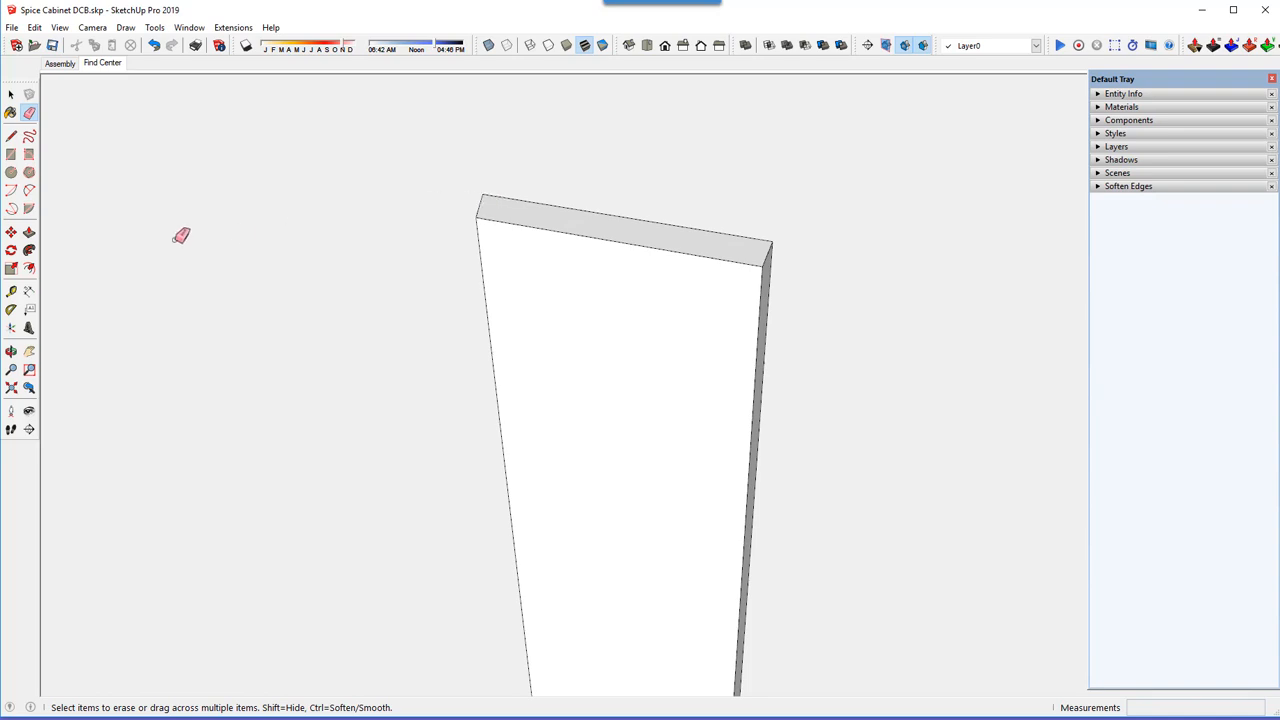
pyautogui.click(11, 250)
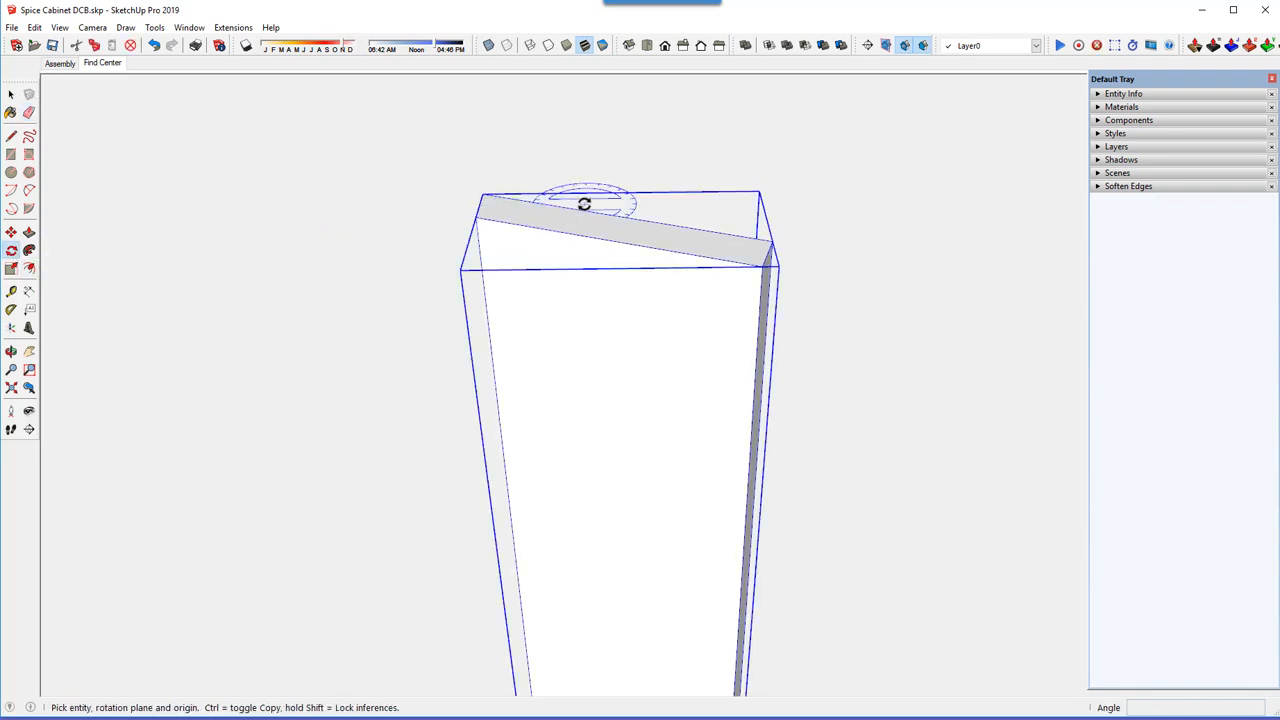
pyautogui.click(762, 265)
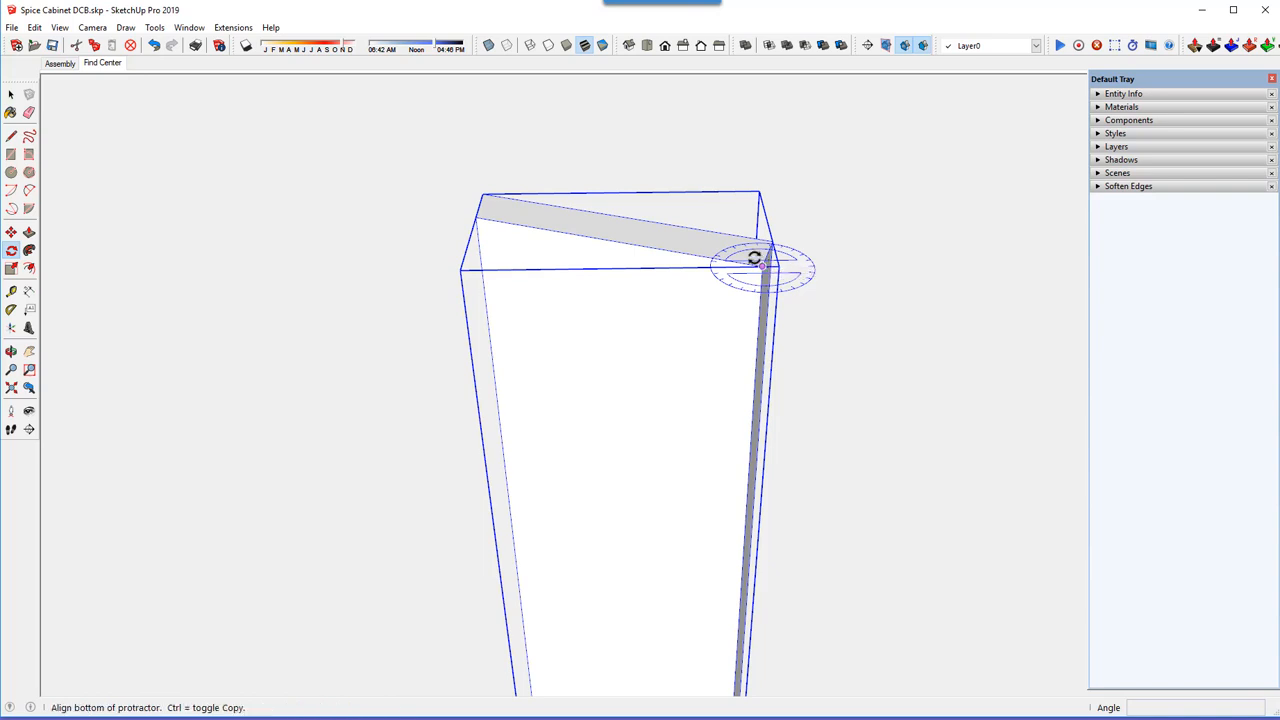
pyautogui.click(474, 217)
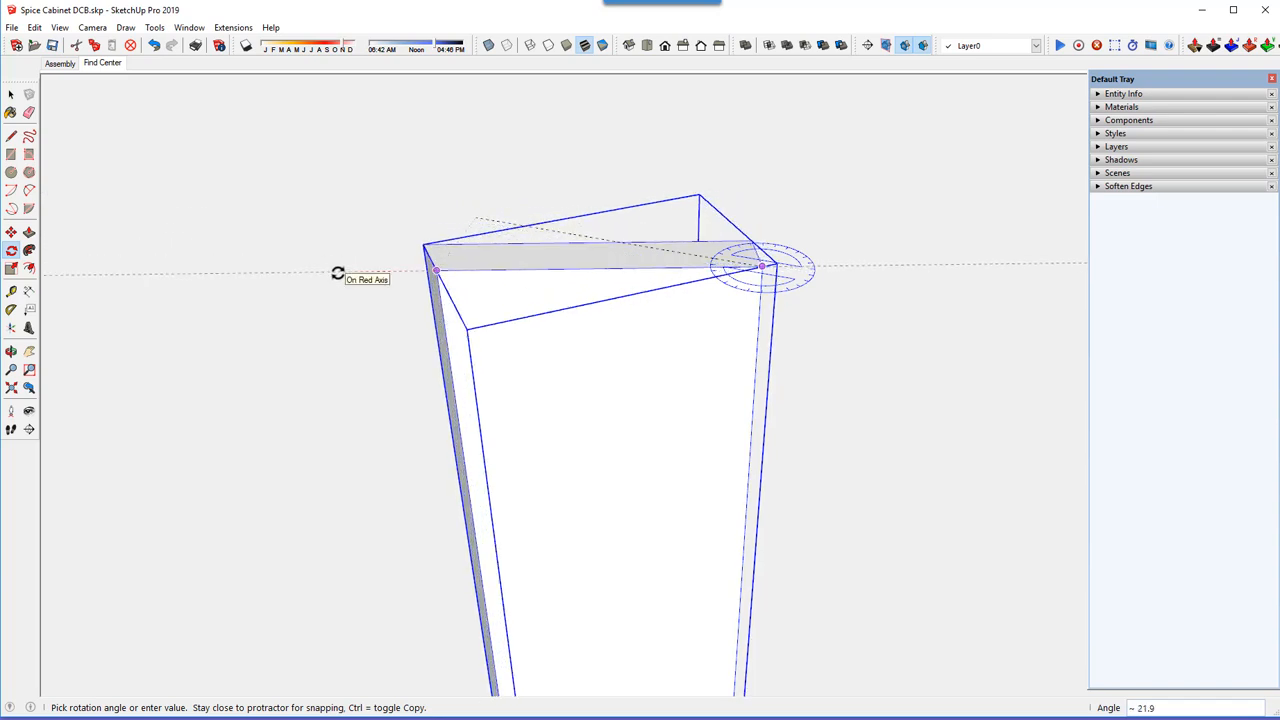
pyautogui.click(337, 274)
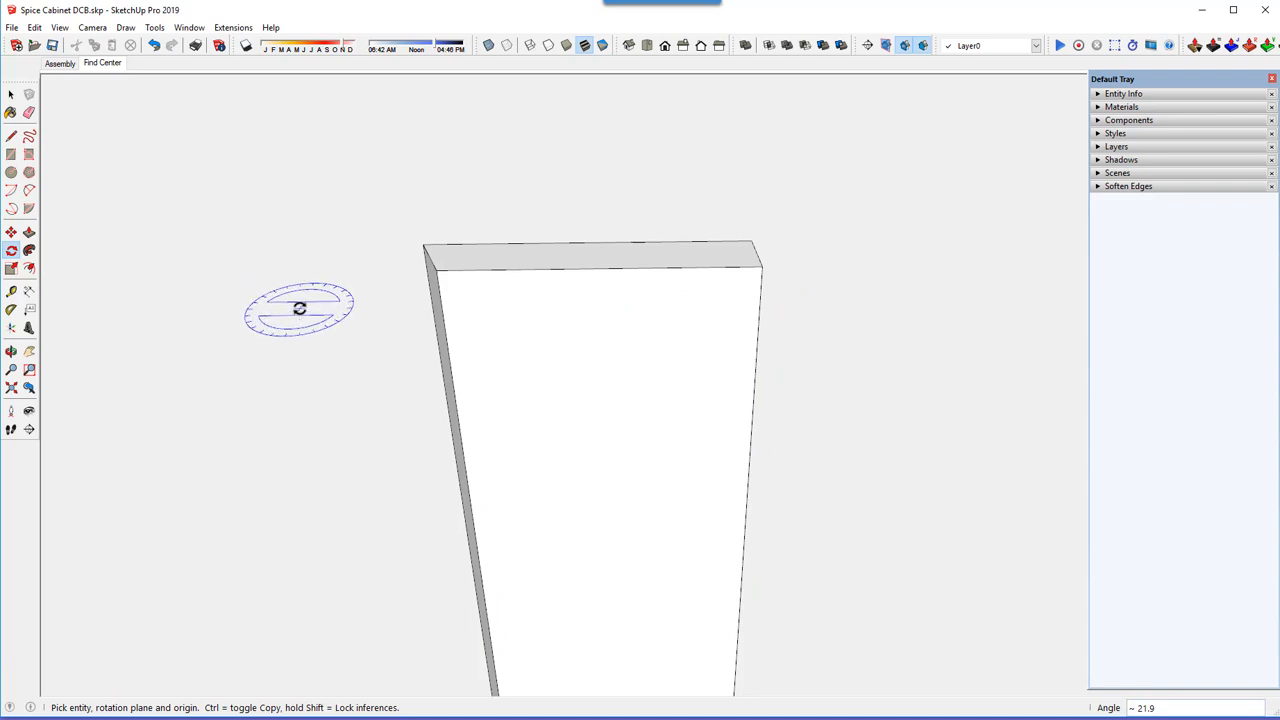
# - Change the copied stave's component axes, with the origin at its upper front corner and the red and green directions matching the model axes
pyautogui.rightClick(610, 290)
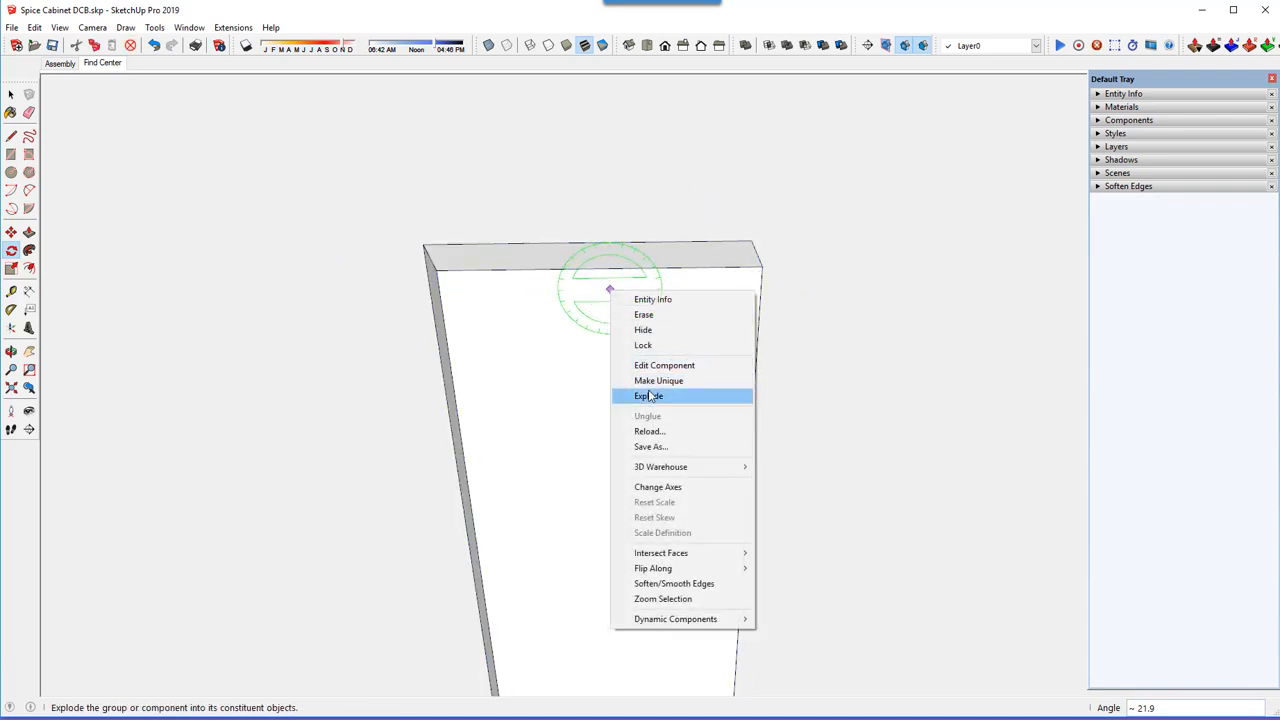
pyautogui.click(658, 487)
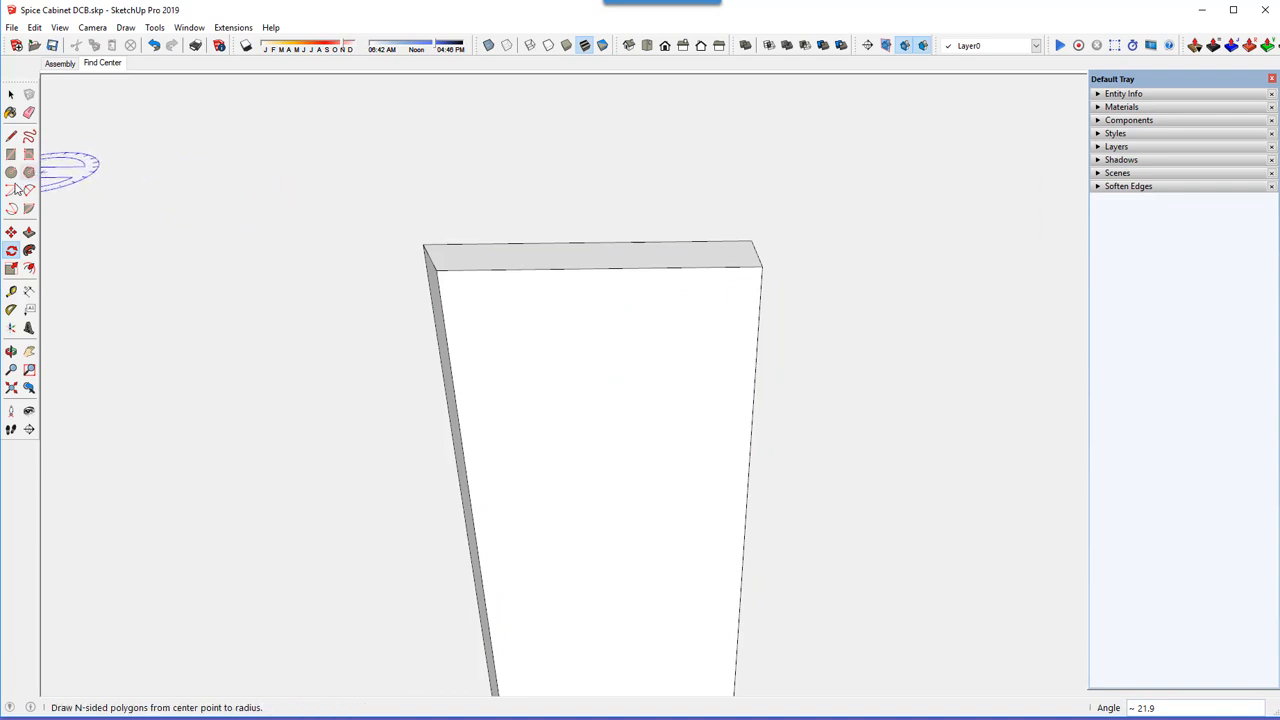
pyautogui.click(11, 94)
pyautogui.rightClick(638, 331)
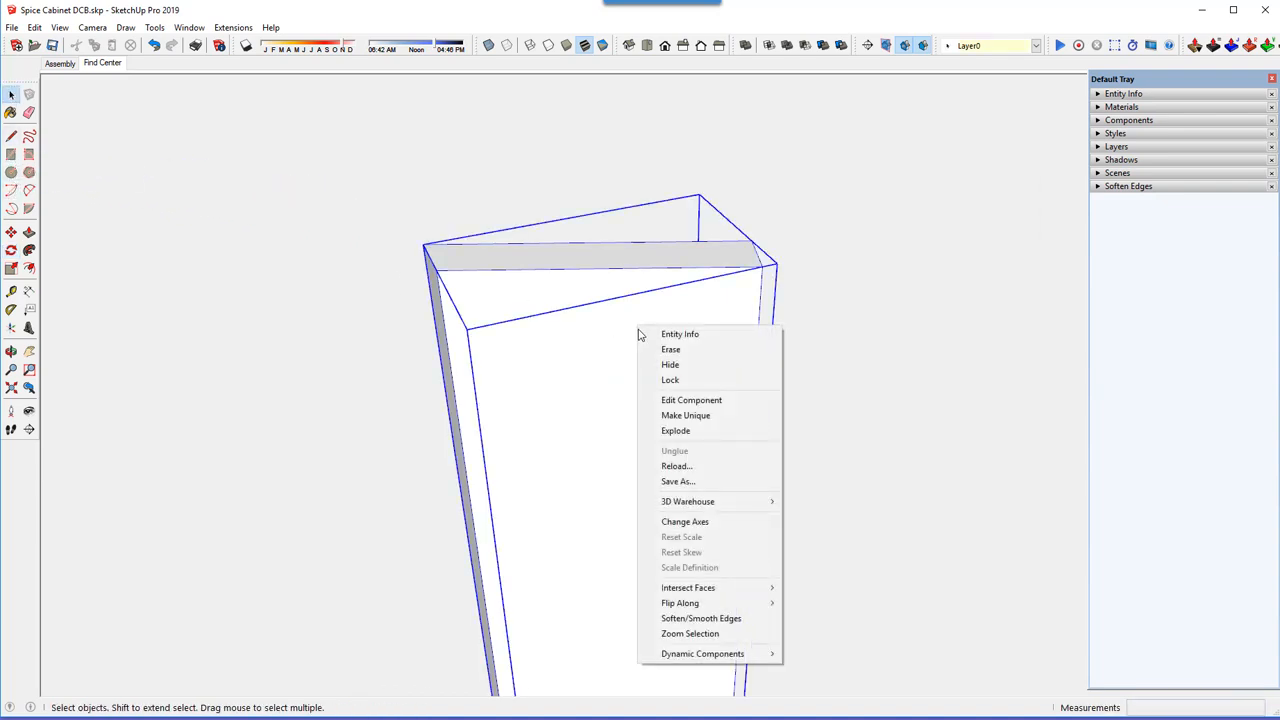
pyautogui.click(688, 521)
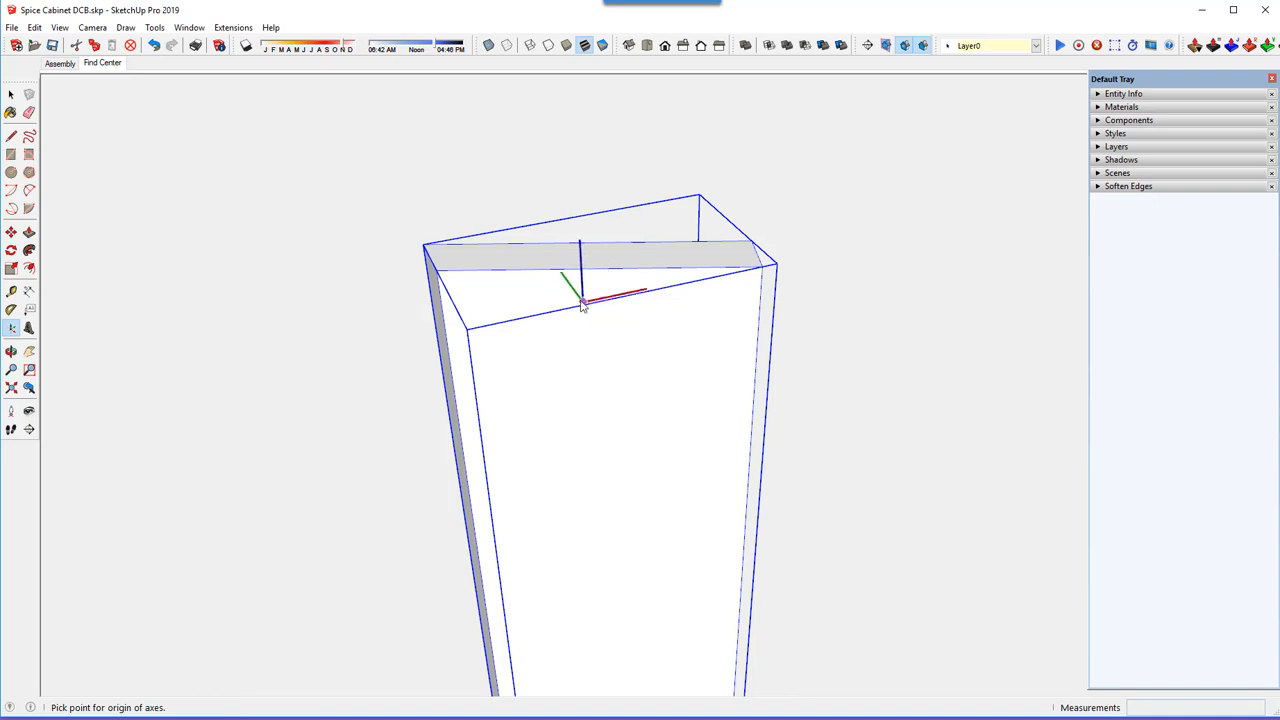
pyautogui.click(763, 266)
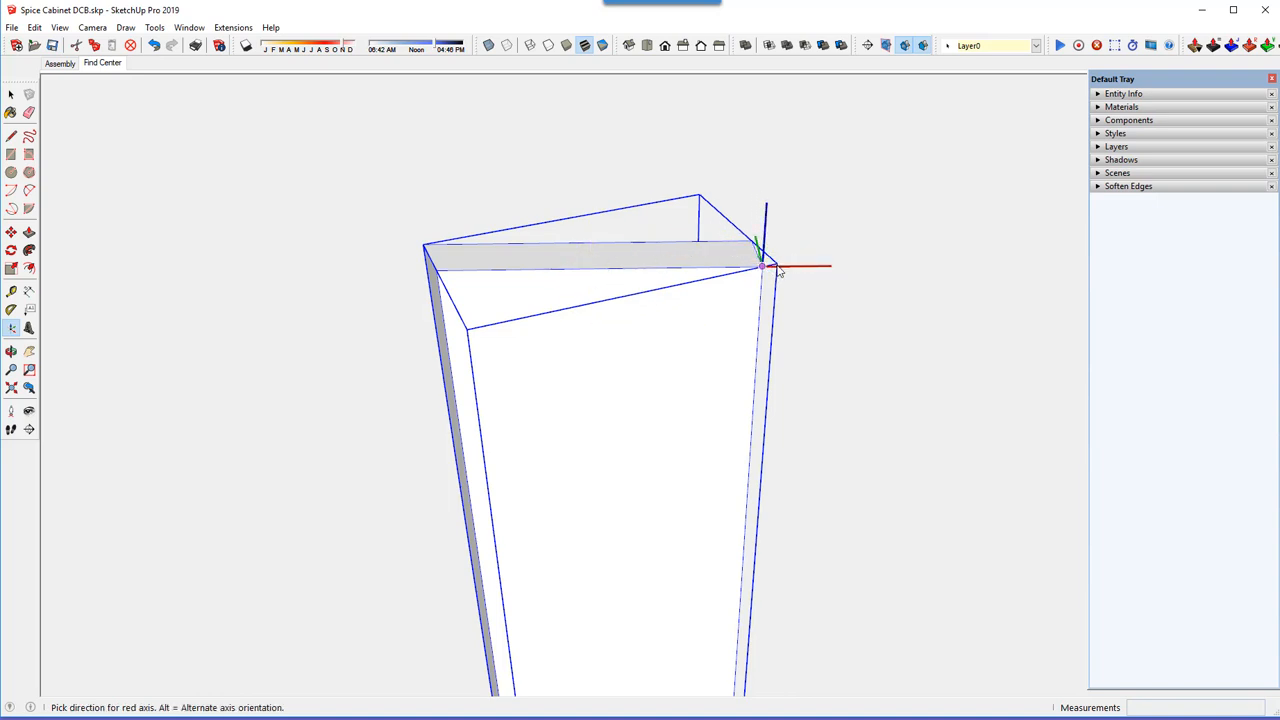
pyautogui.click(940, 271)
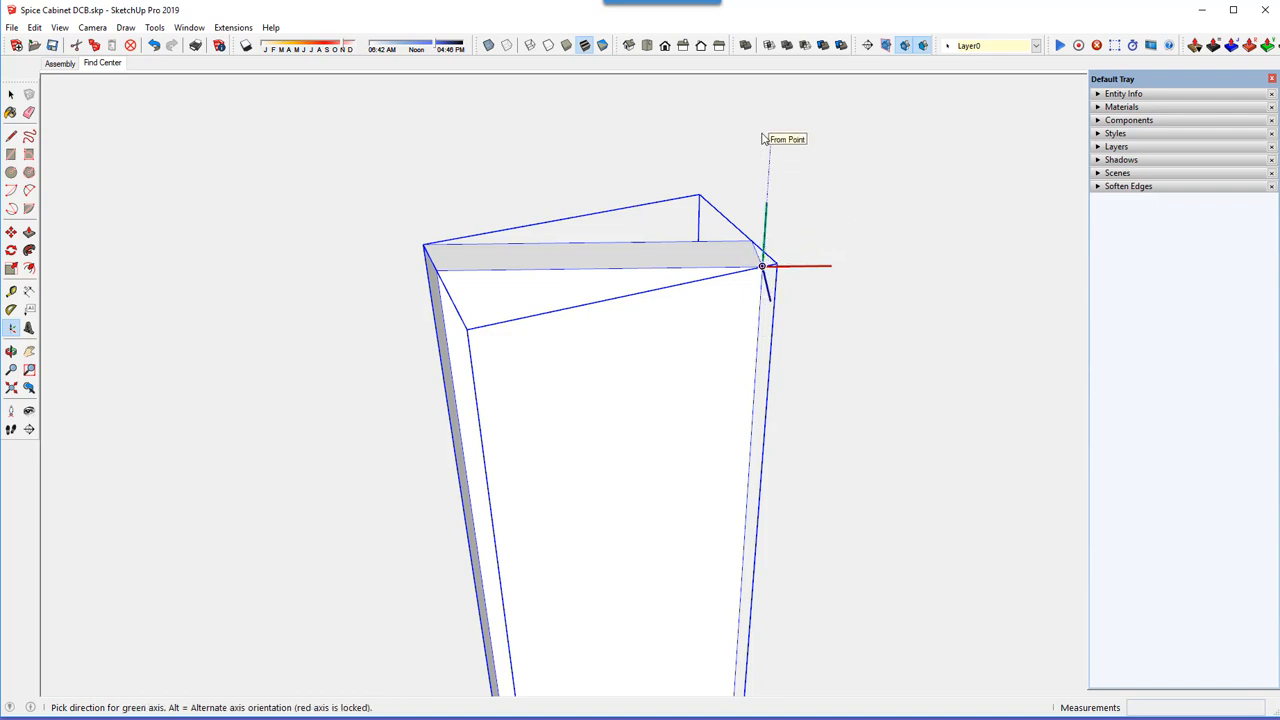
pyautogui.moveTo(748, 251); pyautogui.dragTo(460, 190, button='middle')
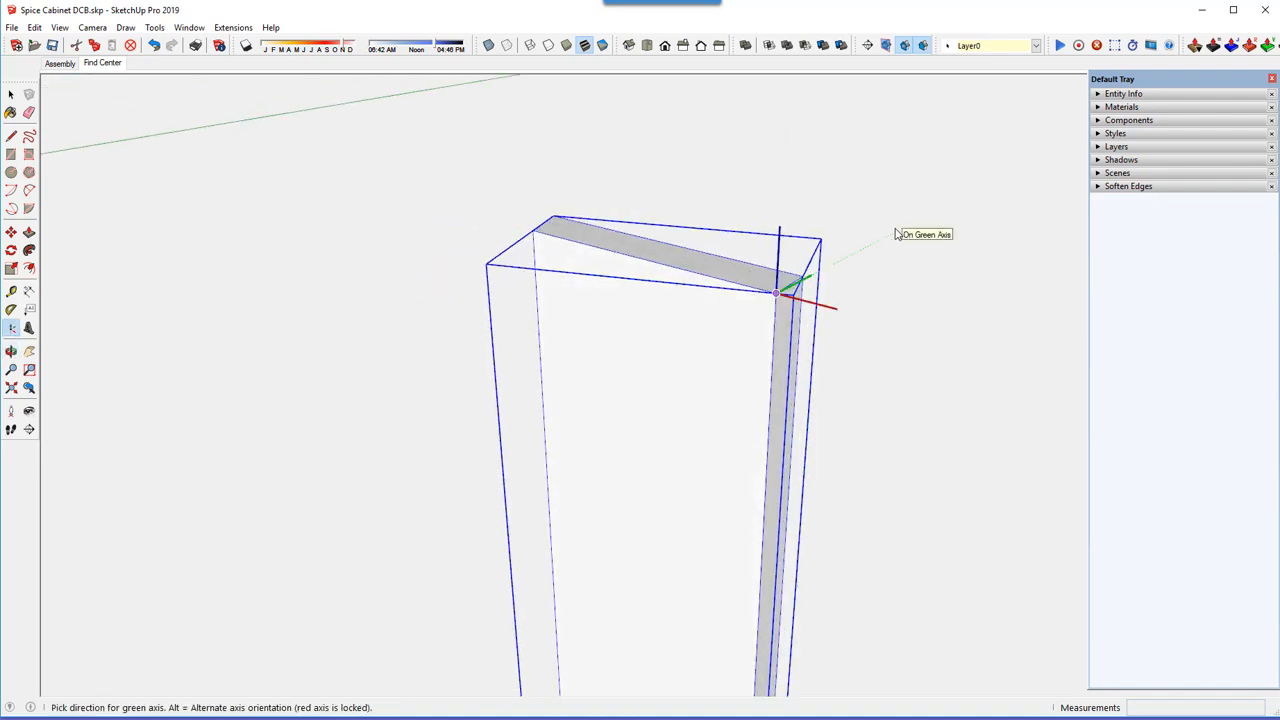
pyautogui.click(895, 232)
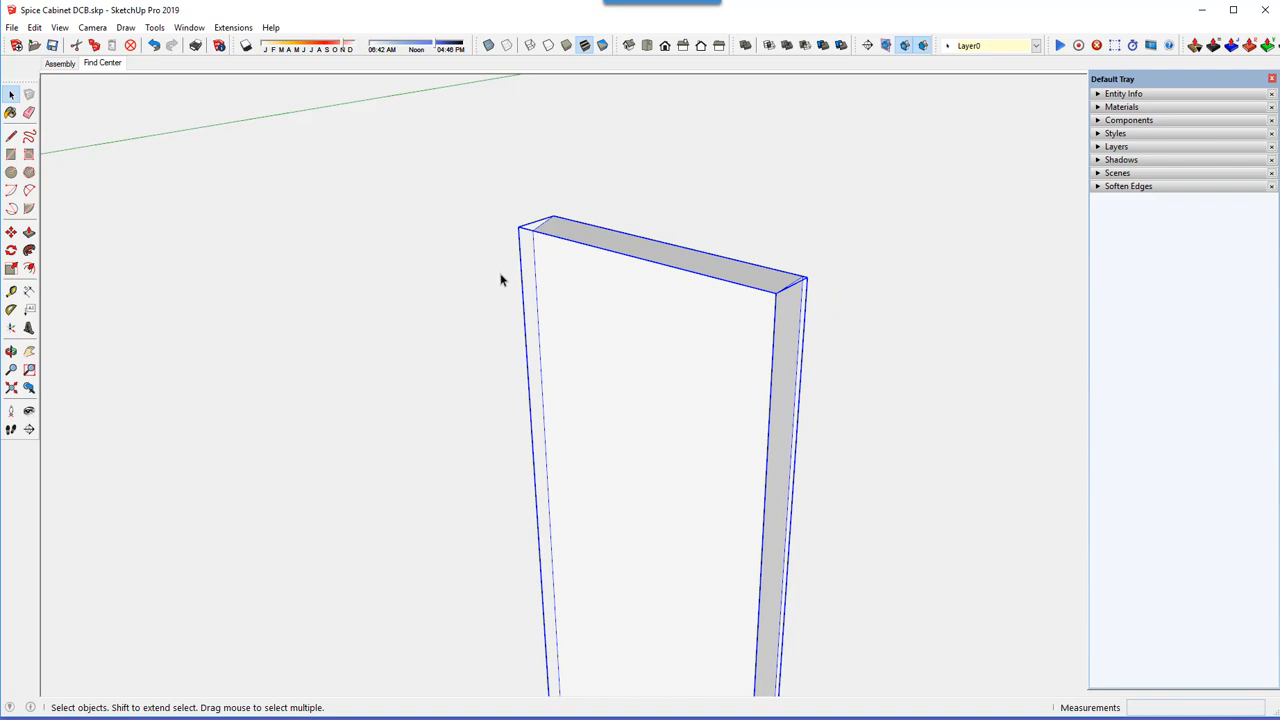
# - Dimension the copied stave's full height along one long vertical edge, placing the dimension beside the stave
pyautogui.moveTo(601, 324); pyautogui.dragTo(775, 348, button='middle')
pyautogui.scroll(-6, 561, 250)
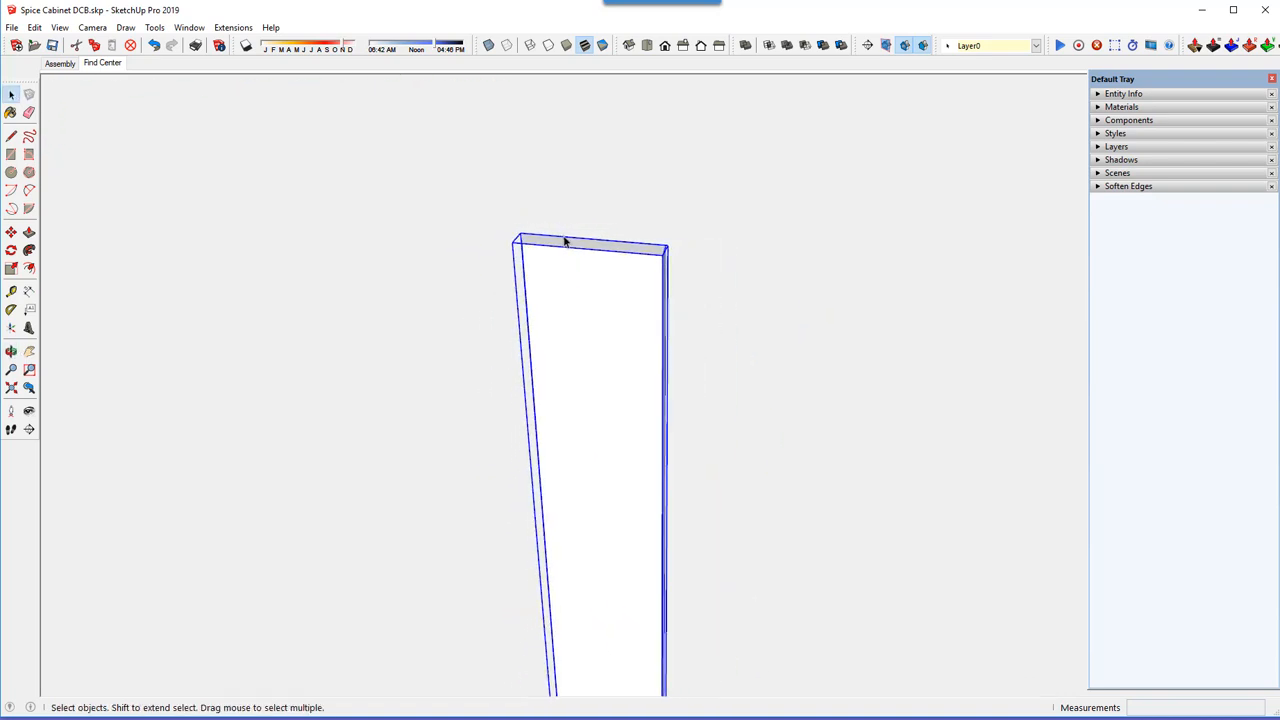
pyautogui.scroll(-5, 571, 241)
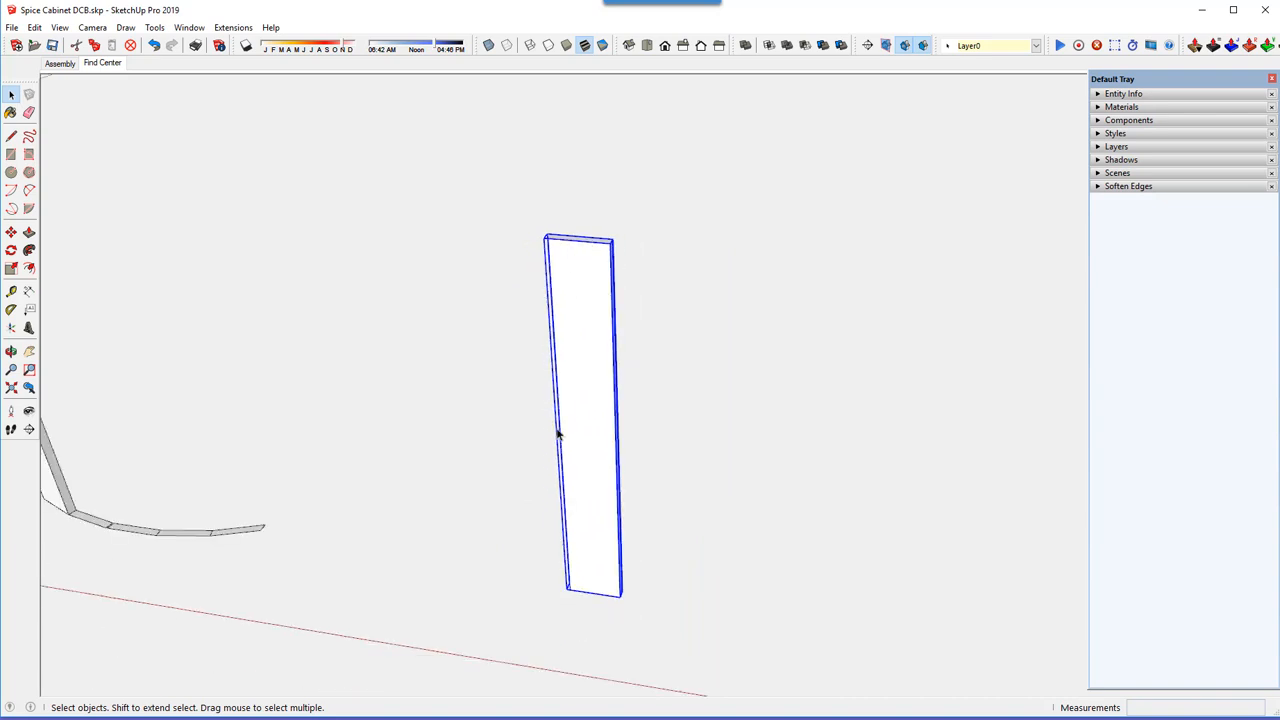
pyautogui.scroll(3, 569, 418)
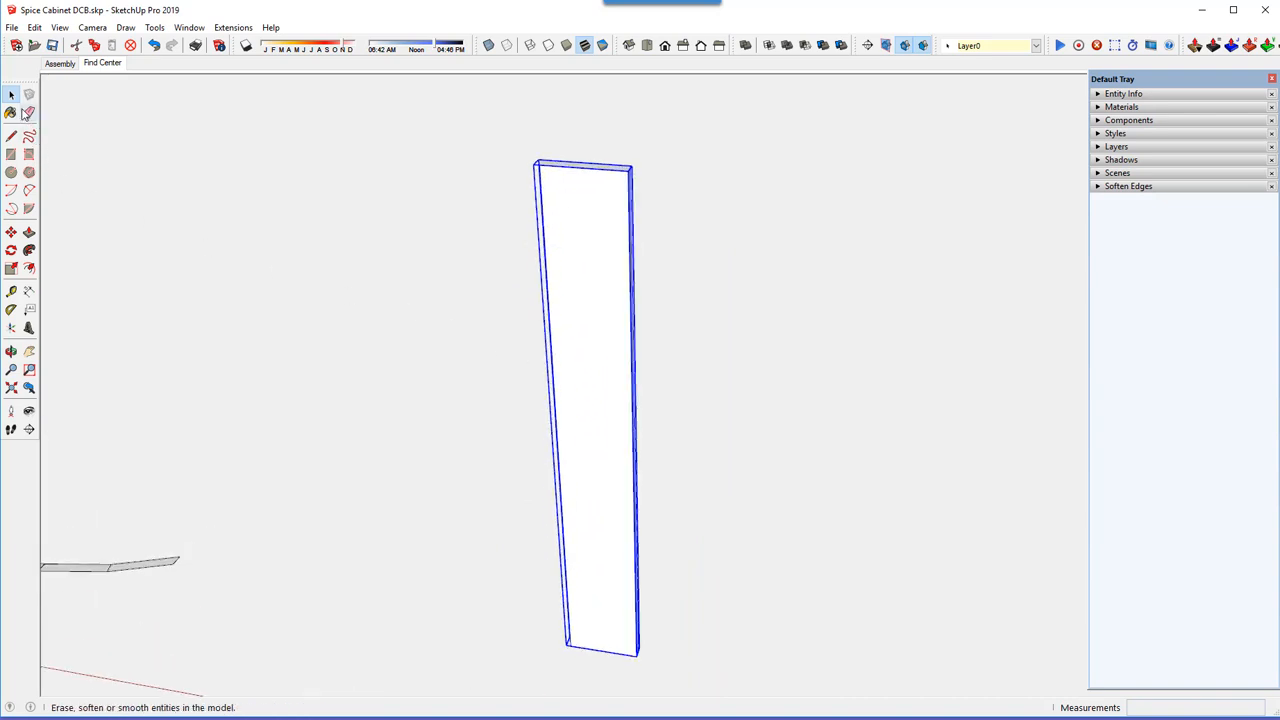
pyautogui.click(89, 168)
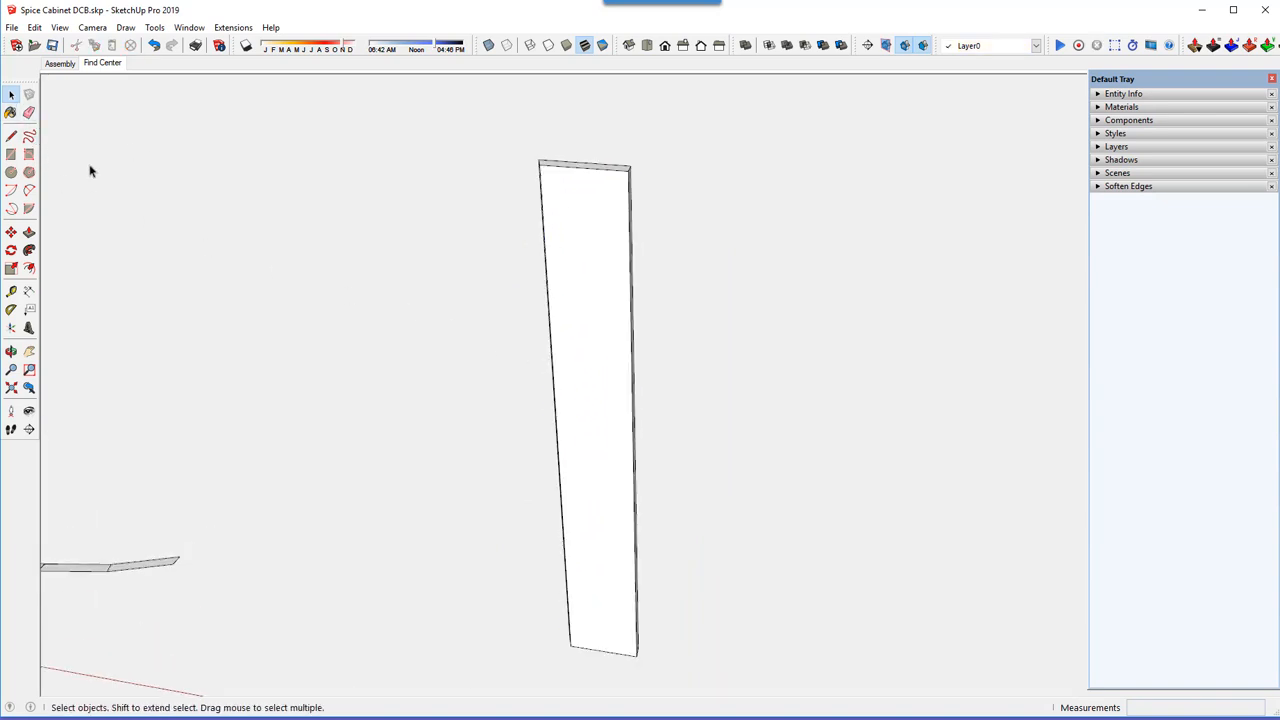
pyautogui.click(29, 290)
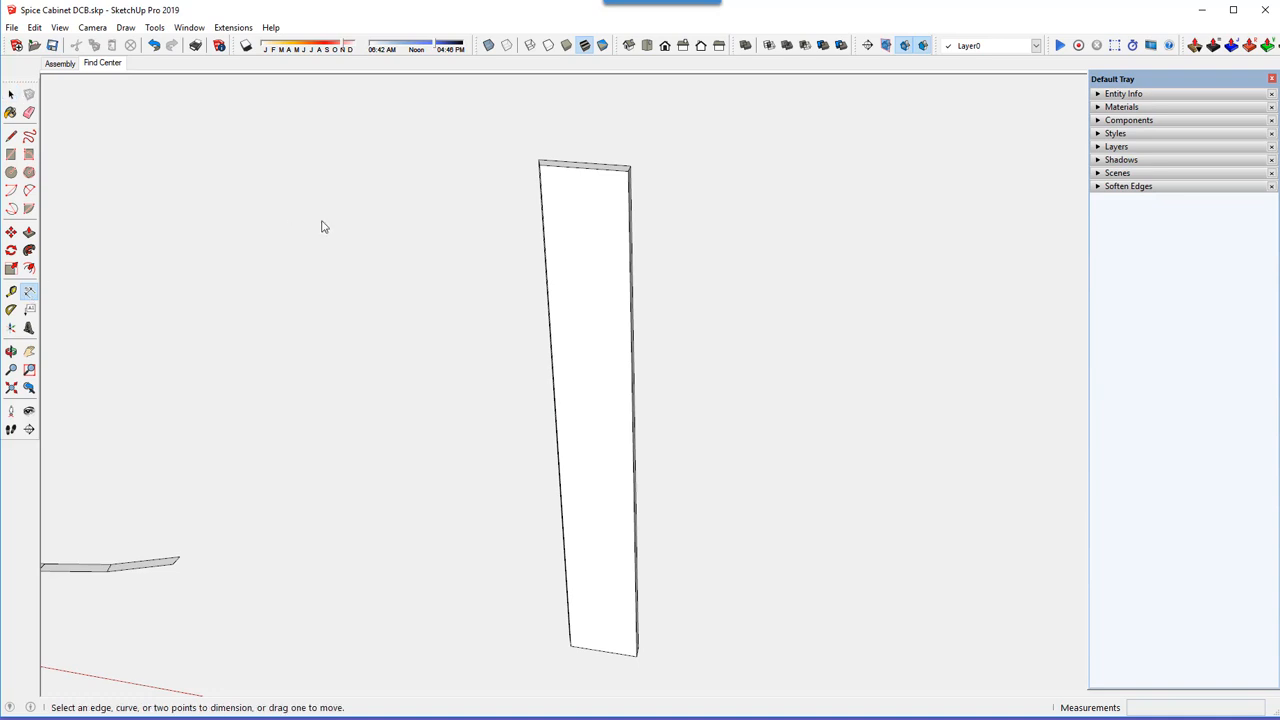
pyautogui.click(632, 168)
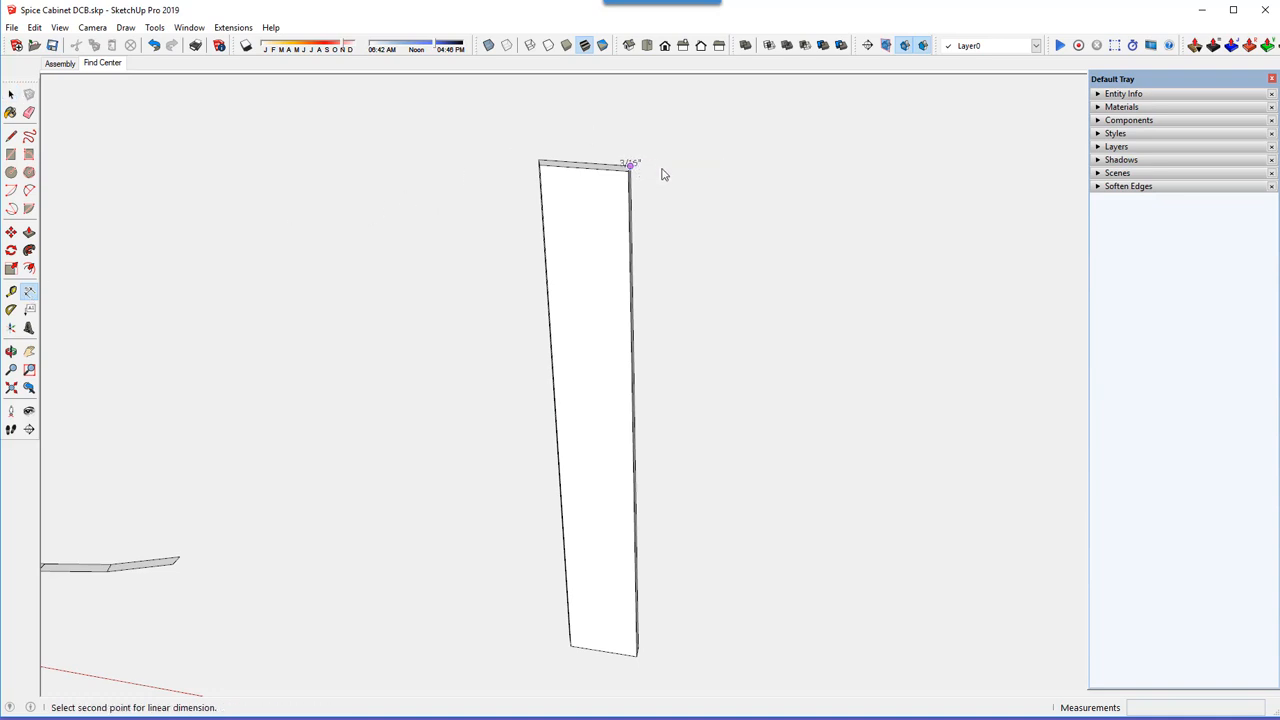
pyautogui.click(638, 649)
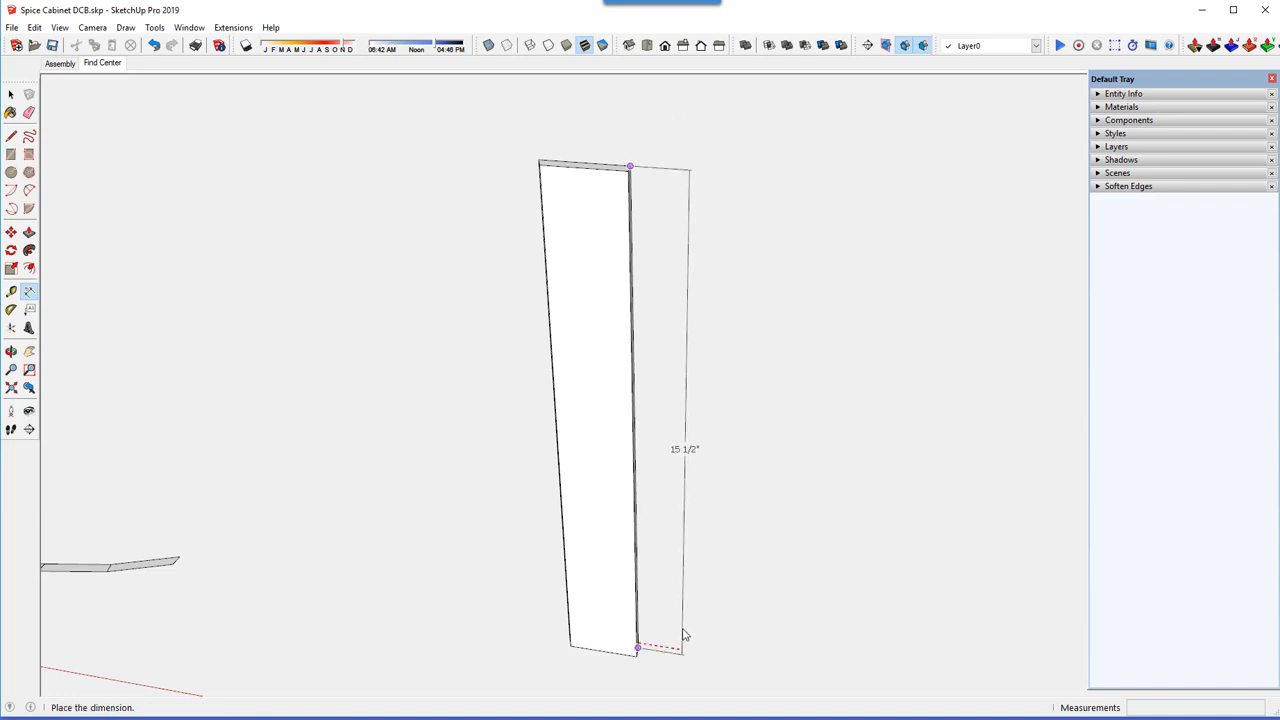
pyautogui.click(685, 632)
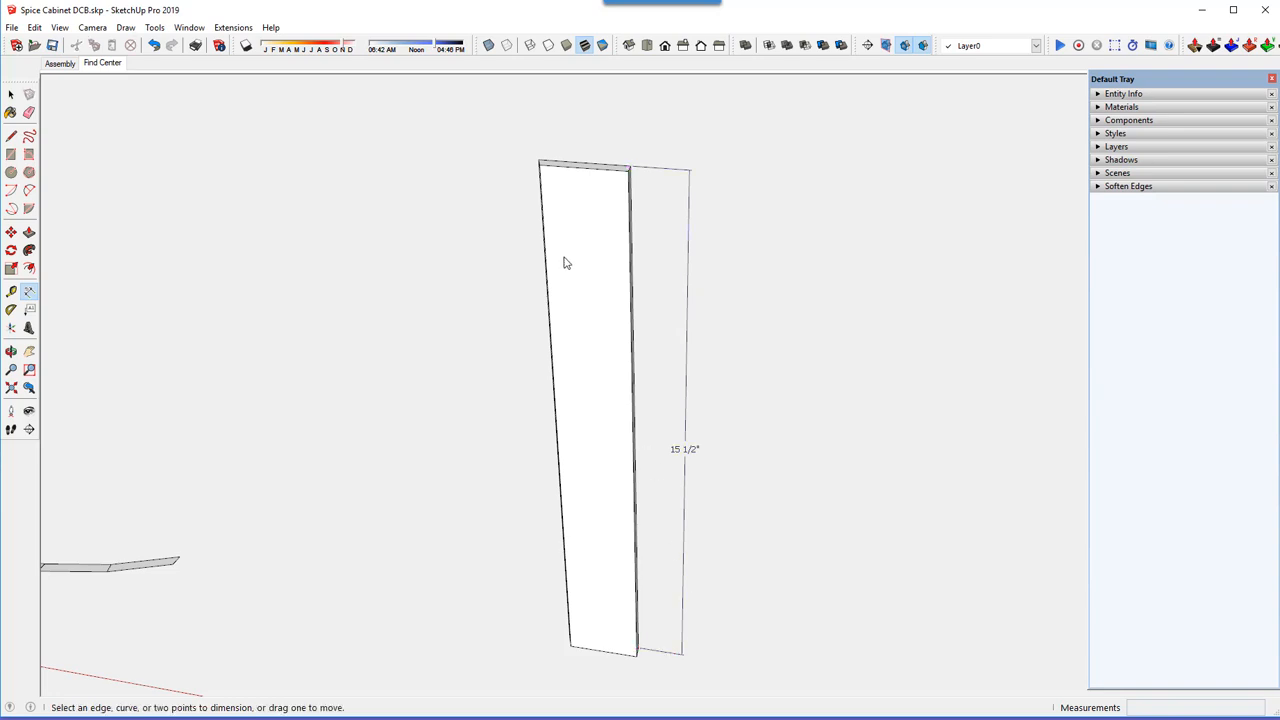
# - Dimension the stave's width along the rear edge of its upper end, placing the dimension above it
pyautogui.click(630, 164)
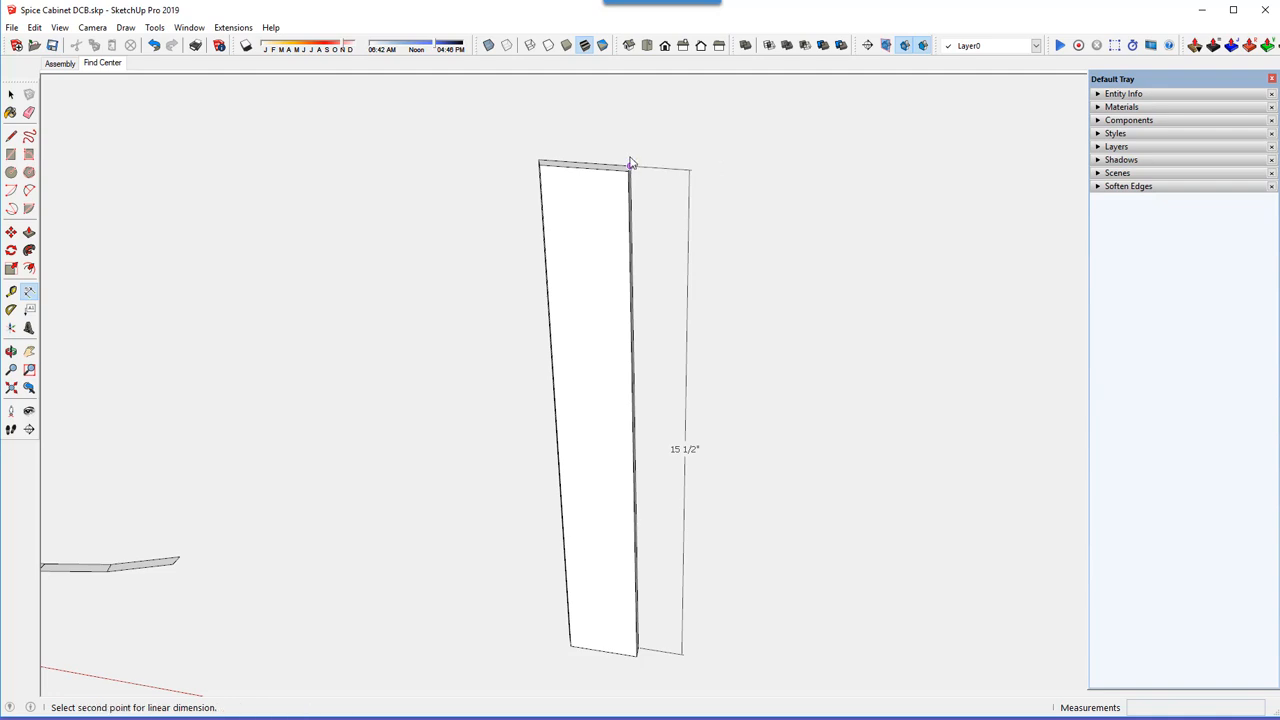
pyautogui.click(539, 158)
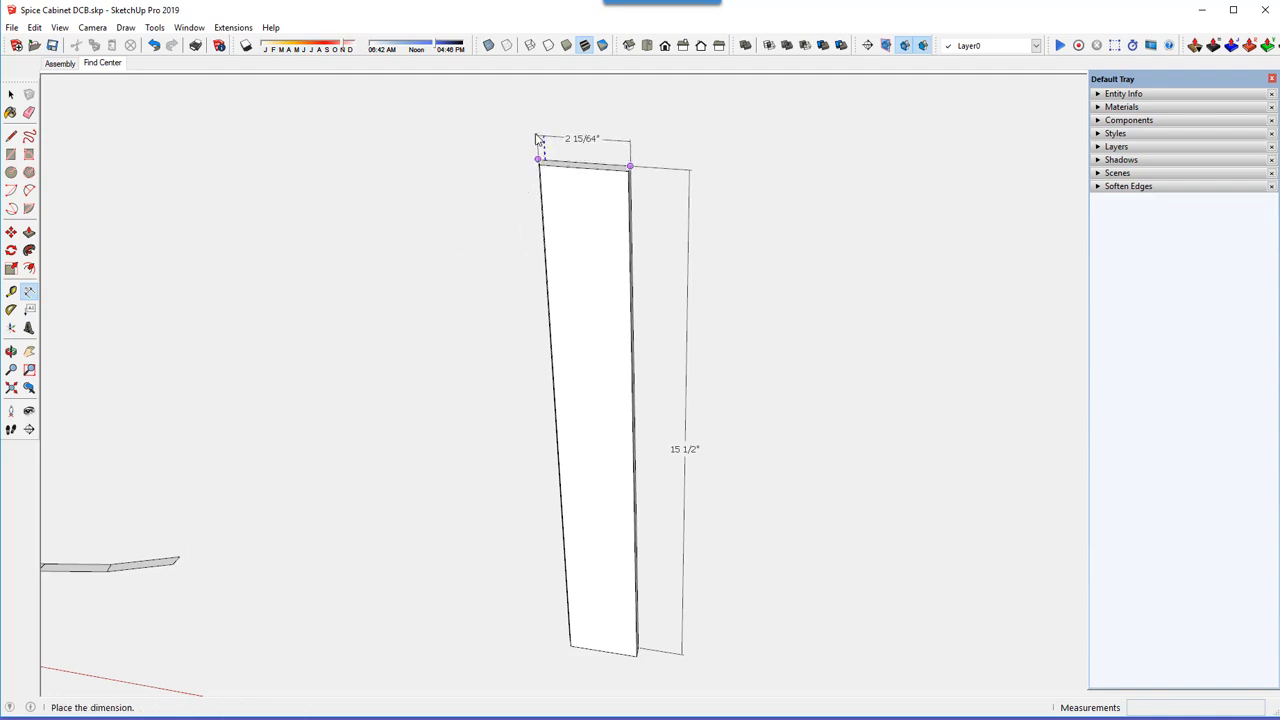
pyautogui.click(537, 134)
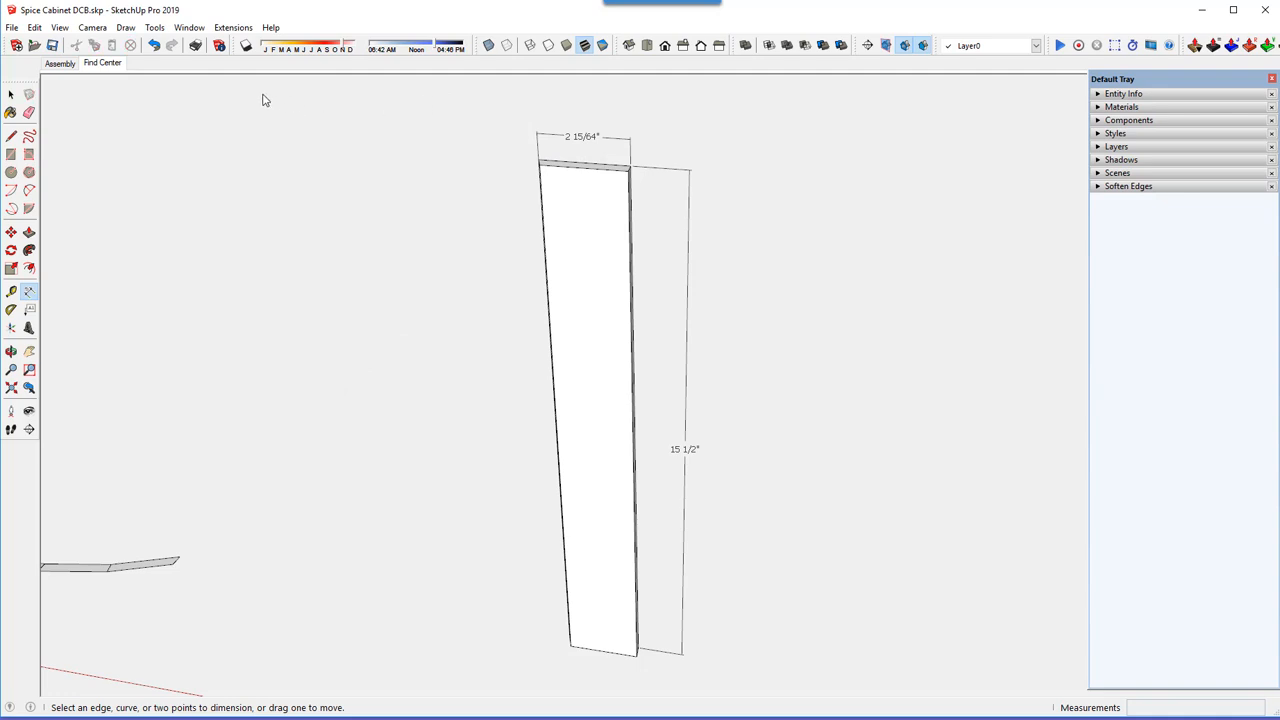
# - Set the model's length unit precision to 1/32" and close the model settings
pyautogui.click(219, 45)
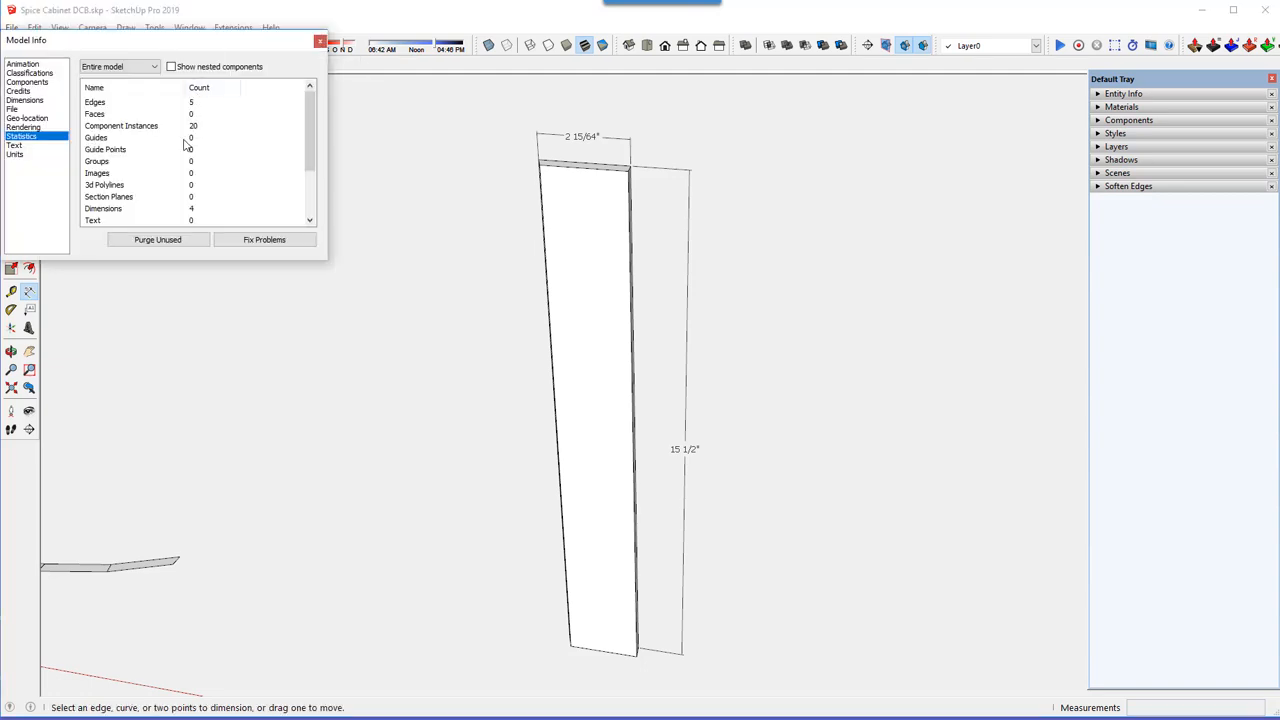
pyautogui.click(16, 154)
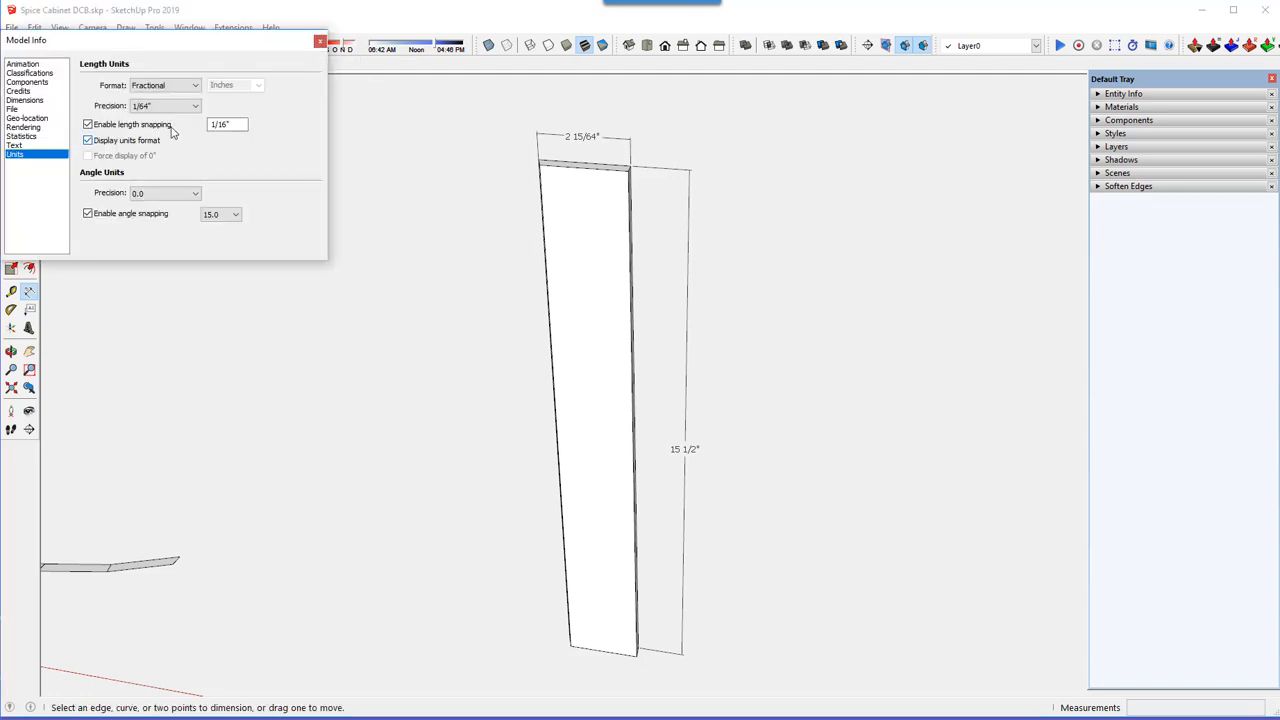
pyautogui.click(194, 107)
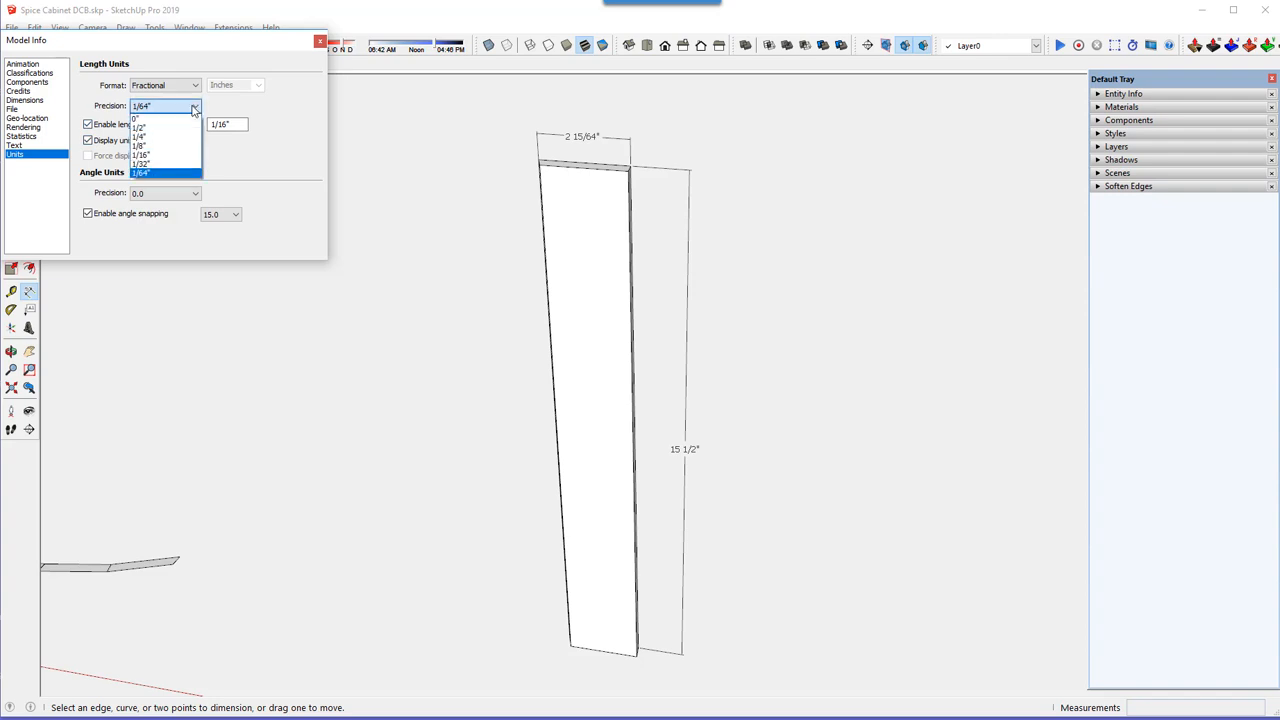
pyautogui.click(165, 158)
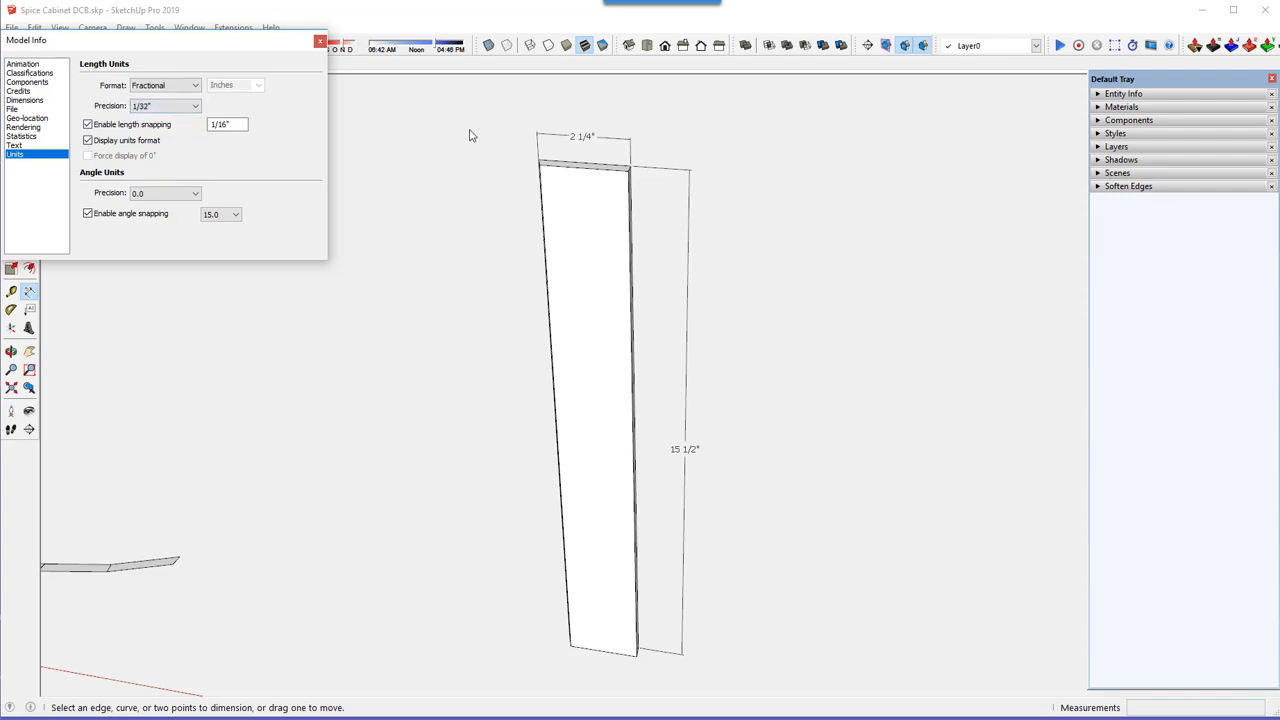
pyautogui.click(320, 42)
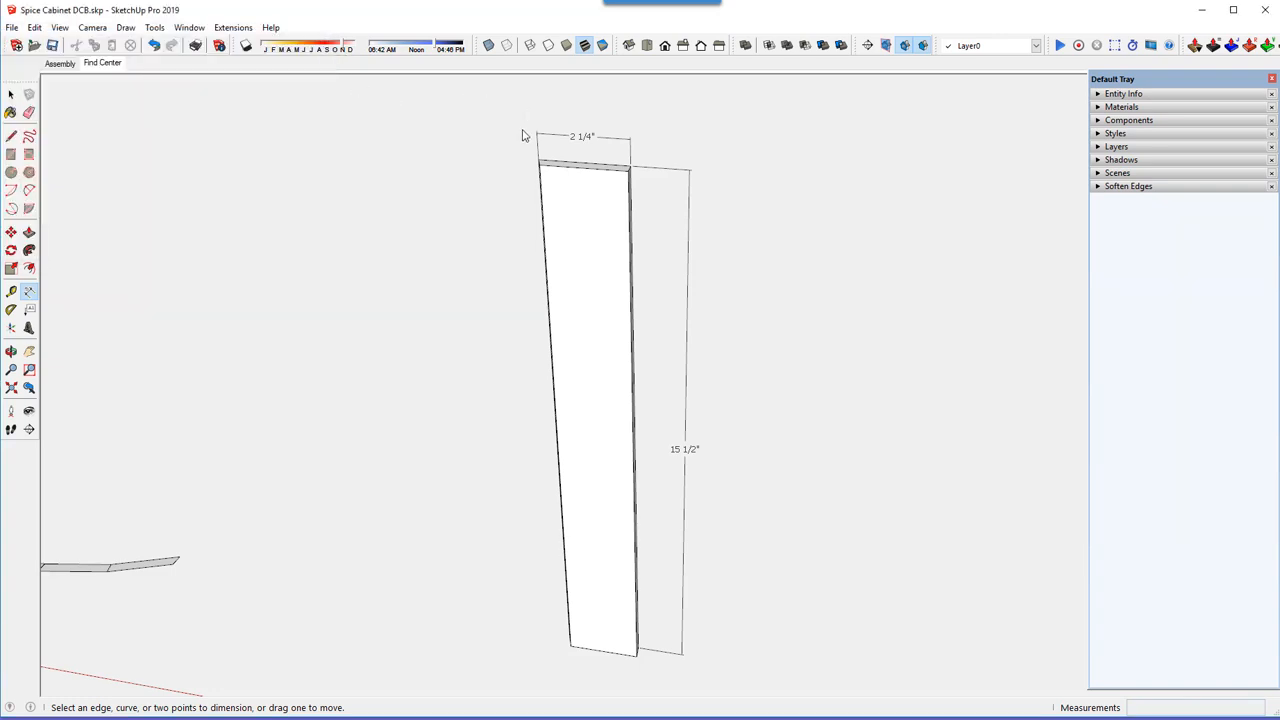
# - Dimension the stave's thickness between the two corners at one side of its upper end
pyautogui.moveTo(562, 176); pyautogui.dragTo(571, 224, button='middle')
pyautogui.scroll(3, 588, 220)
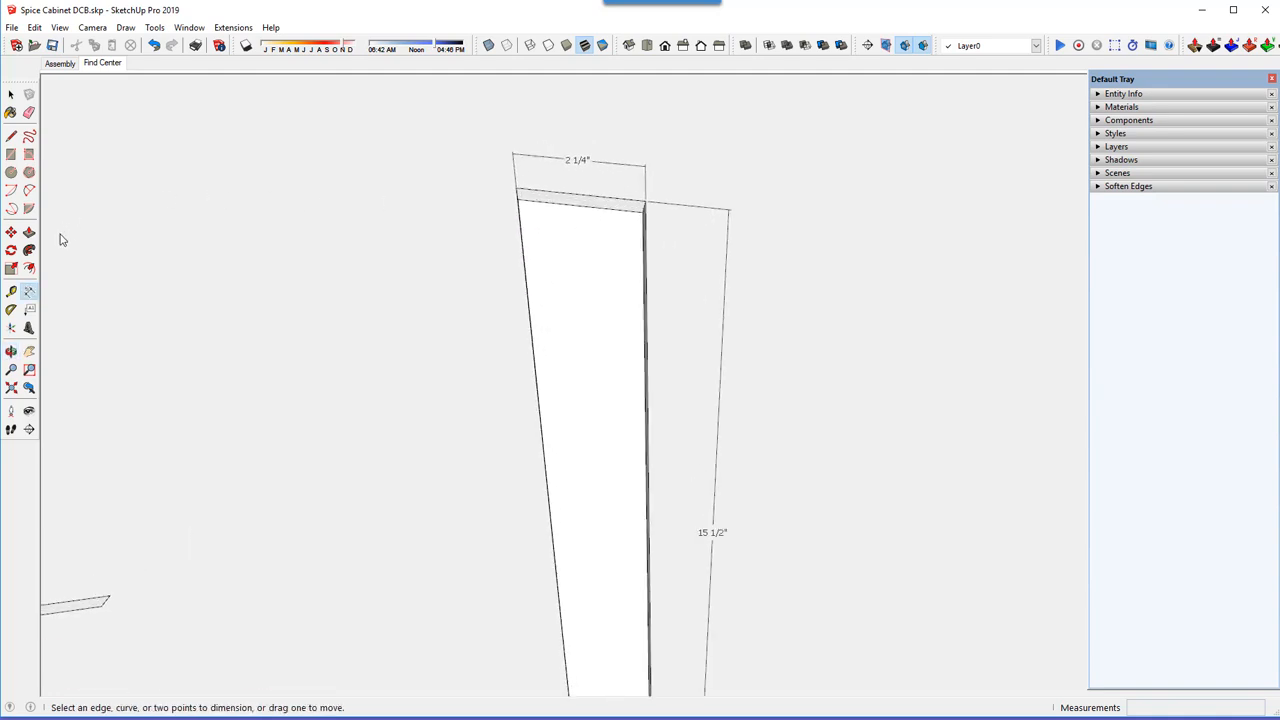
pyautogui.click(30, 291)
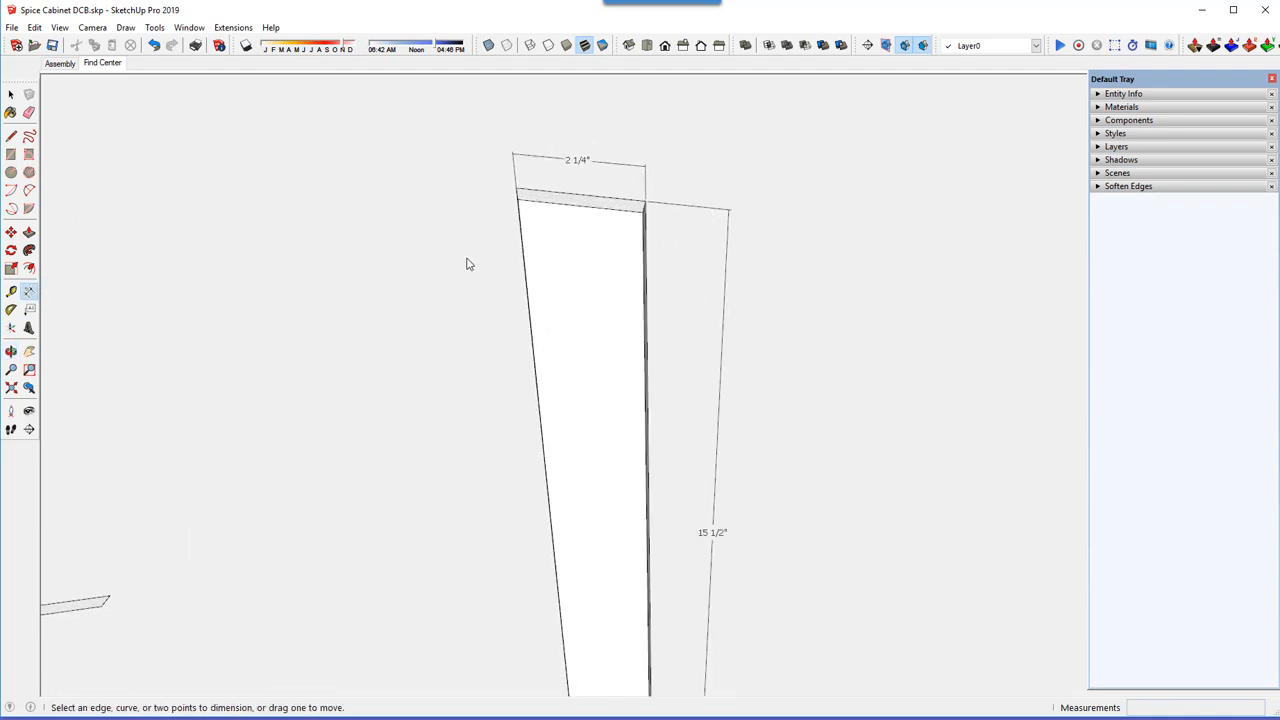
pyautogui.click(645, 202)
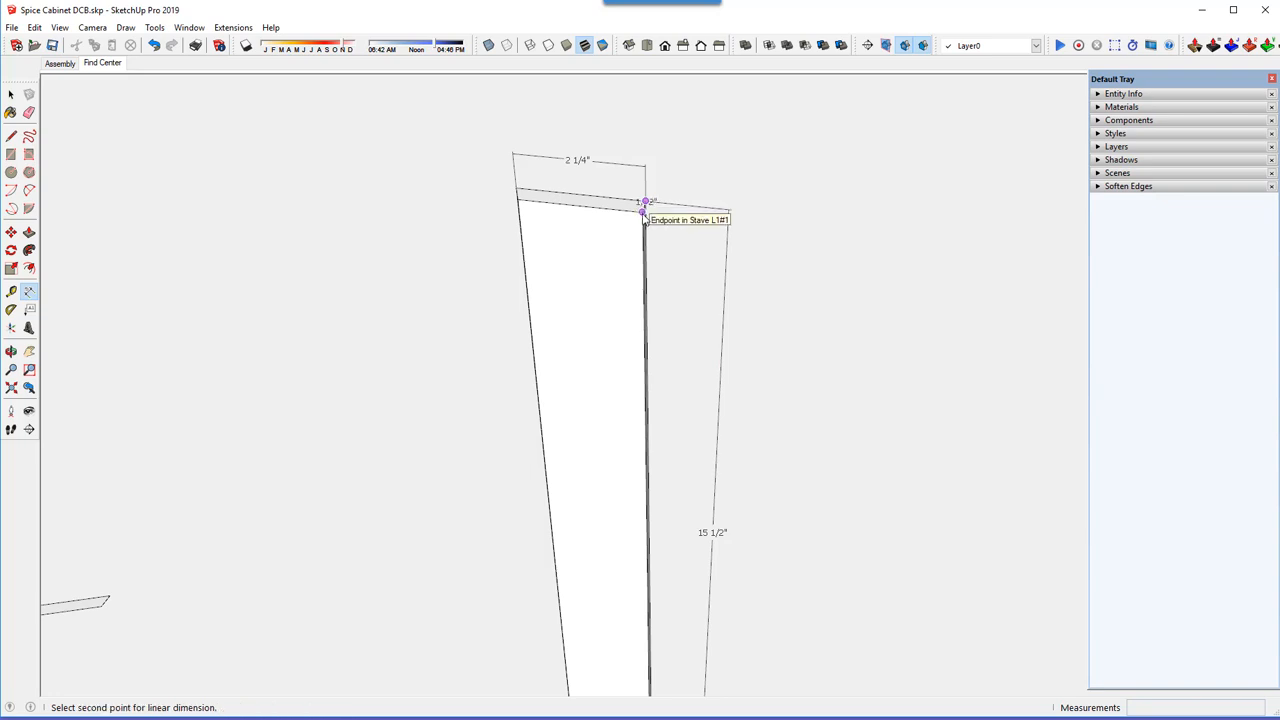
pyautogui.click(643, 211)
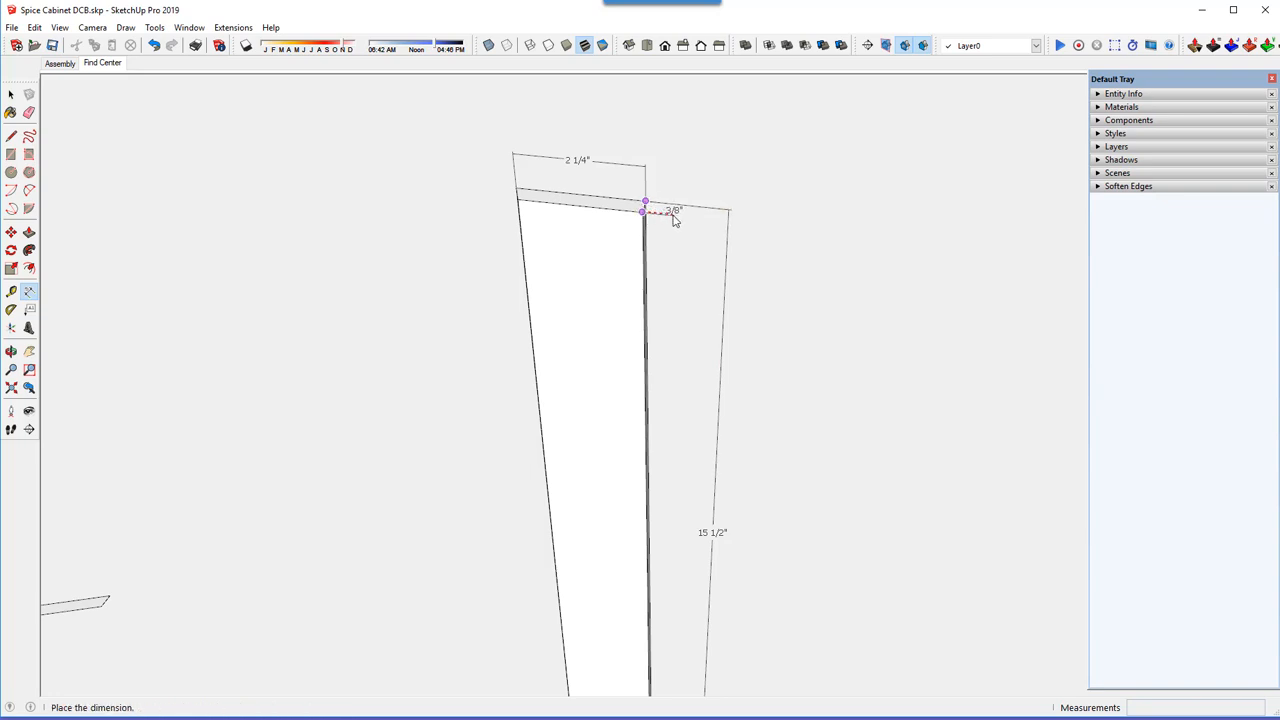
pyautogui.click(674, 221)
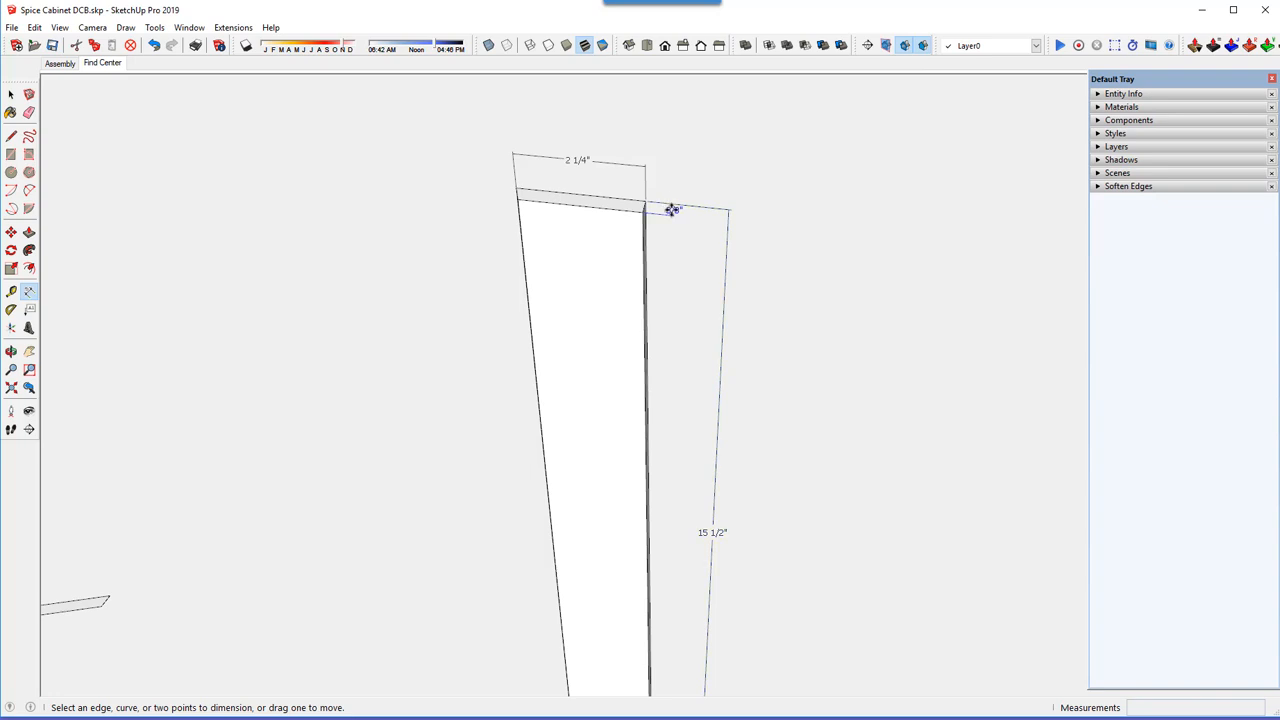
# - Set the thickness dimension's text position to Outside Start
pyautogui.rightClick(673, 214)
pyautogui.moveTo(730, 285)
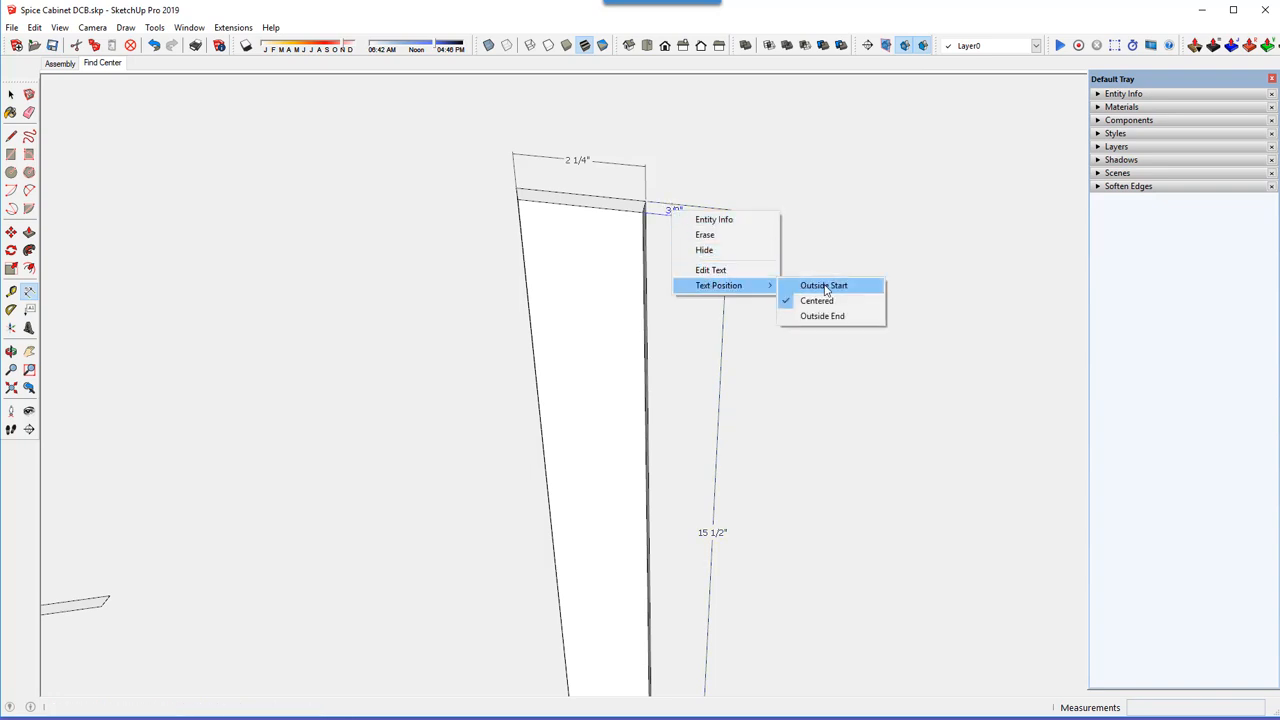
pyautogui.click(832, 284)
pyautogui.scroll(-1, 563, 233)
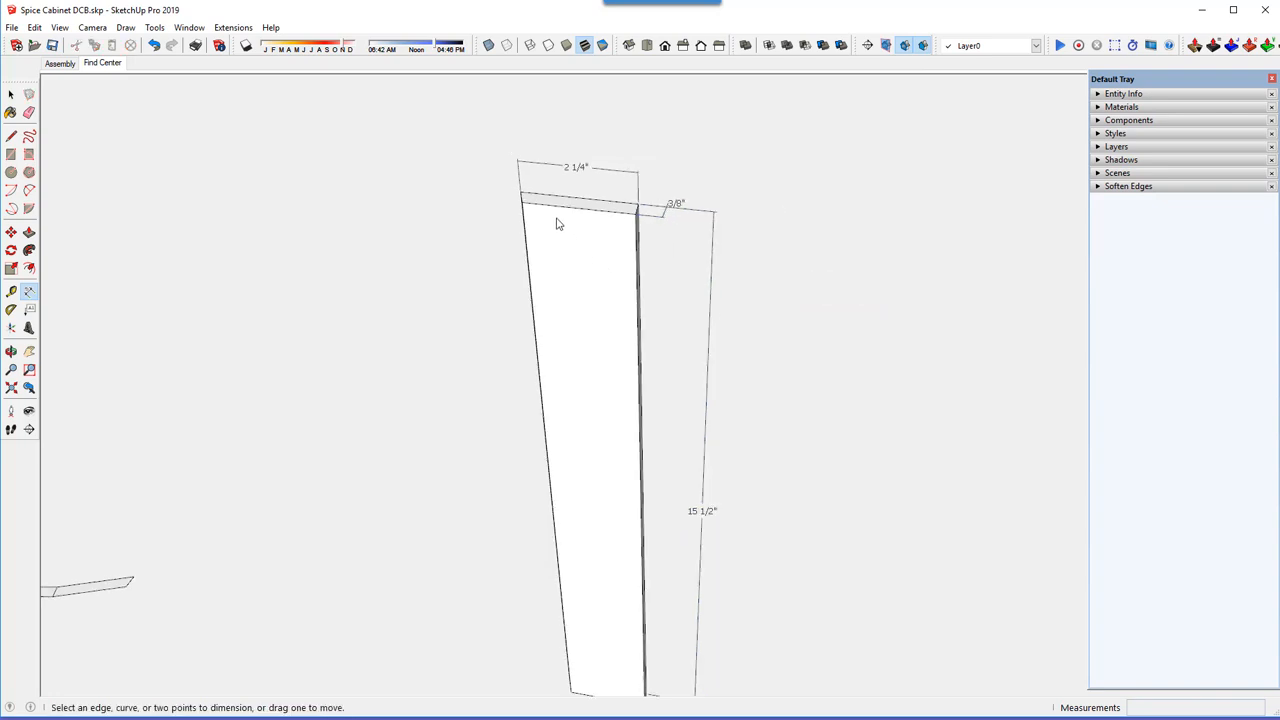
# - Switch to the top standard view and change the camera to parallel projection
pyautogui.click(647, 46)
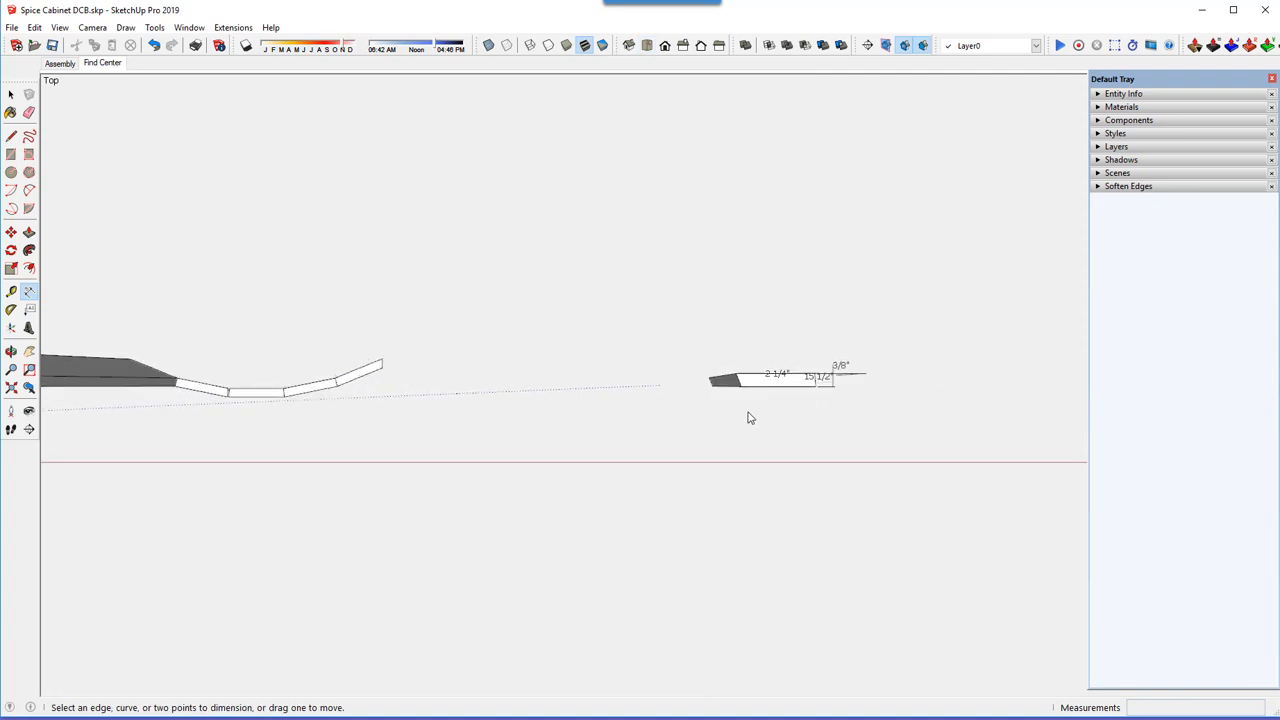
pyautogui.scroll(2, 843, 391)
pyautogui.scroll(3, 828, 385)
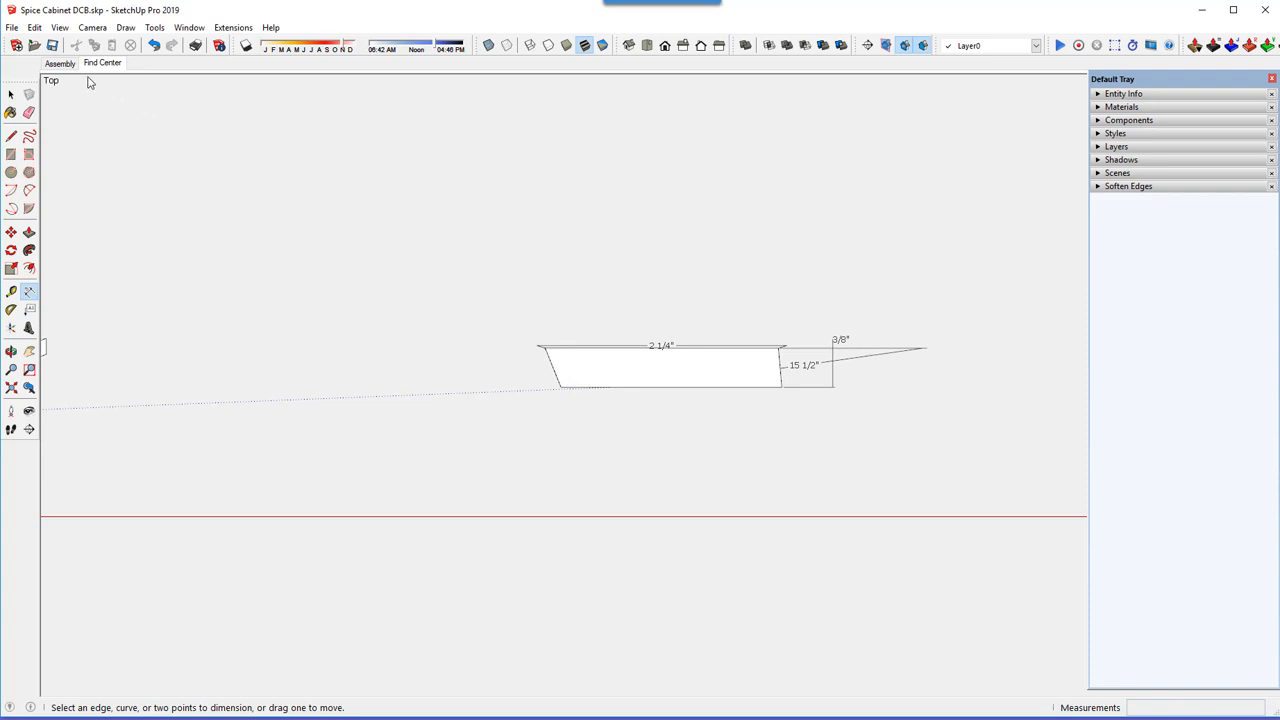
pyautogui.click(92, 27)
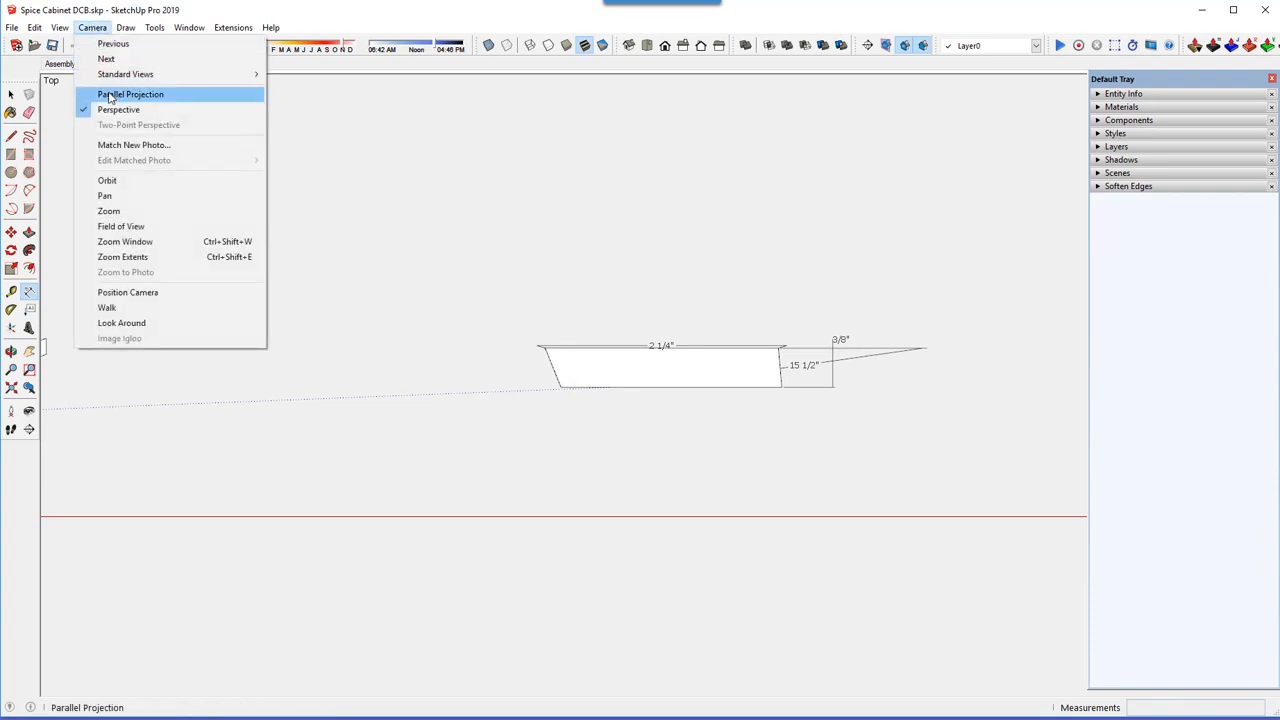
pyautogui.click(110, 94)
# - Dimension the longer edge of the stave's end profile in the top view, placing the dimension outside the profile
pyautogui.scroll(1, 698, 390)
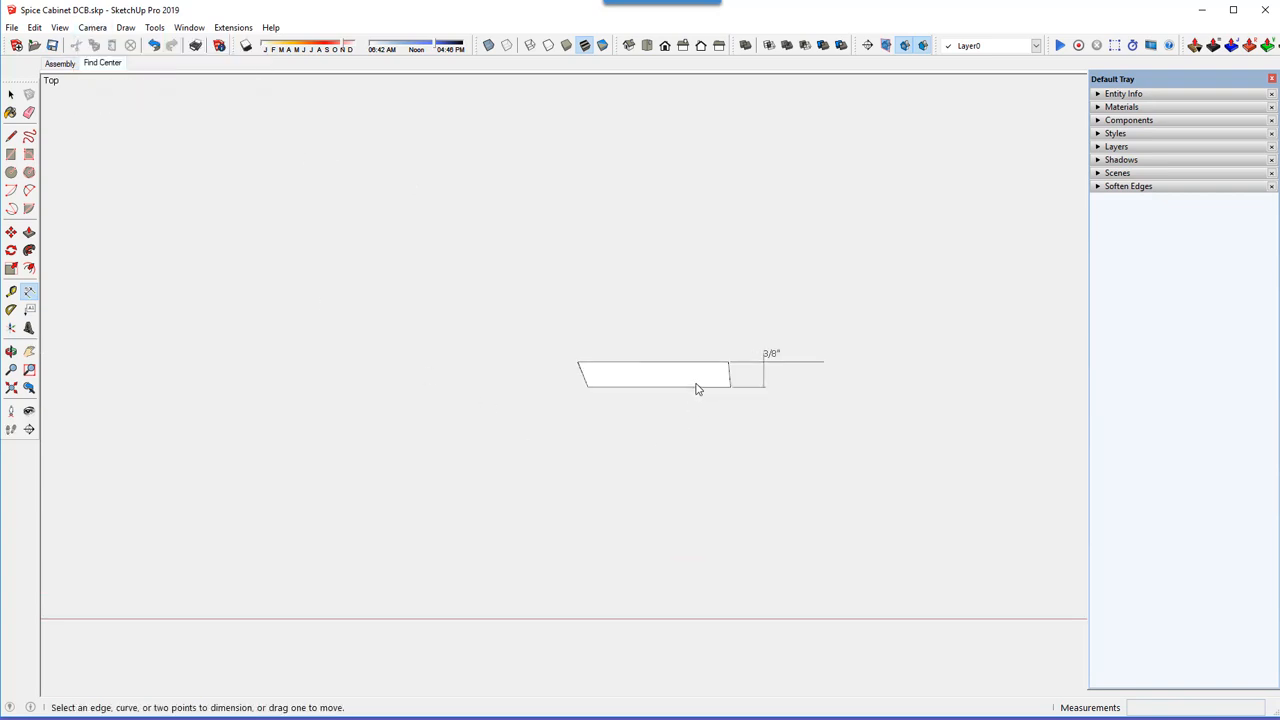
pyautogui.scroll(4, 698, 390)
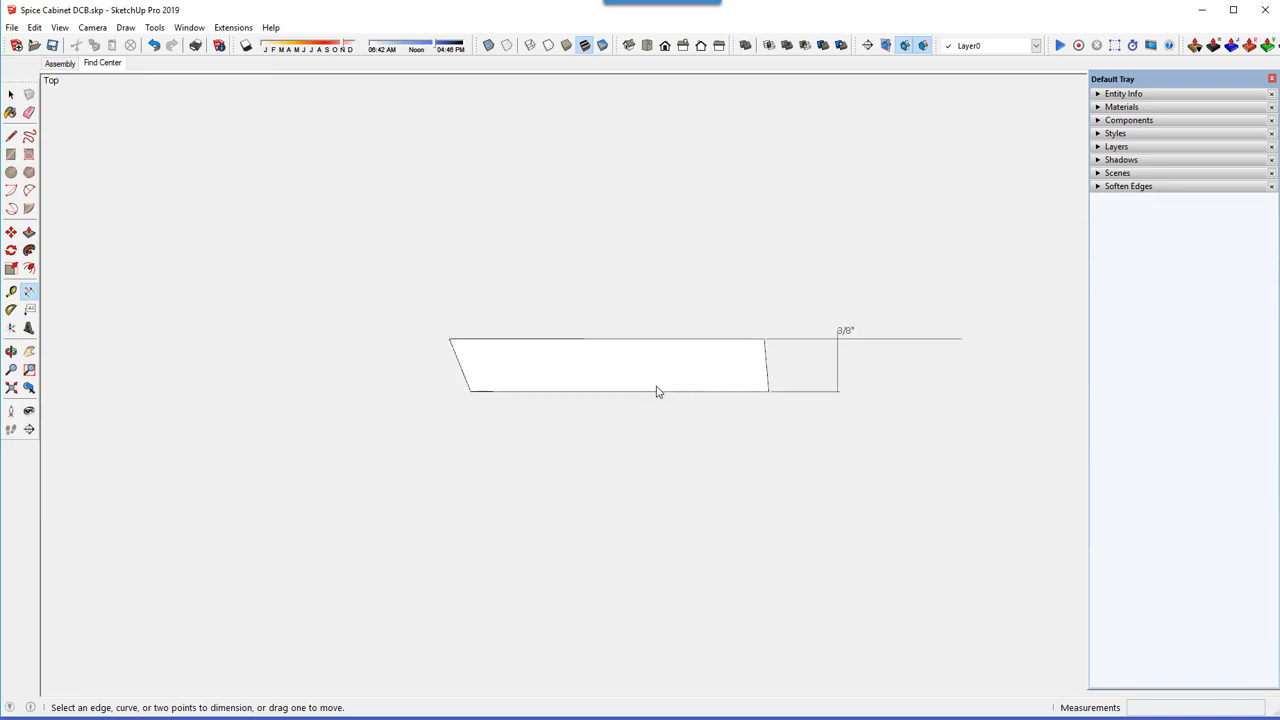
pyautogui.scroll(1, 657, 392)
pyautogui.scroll(1, 657, 392)
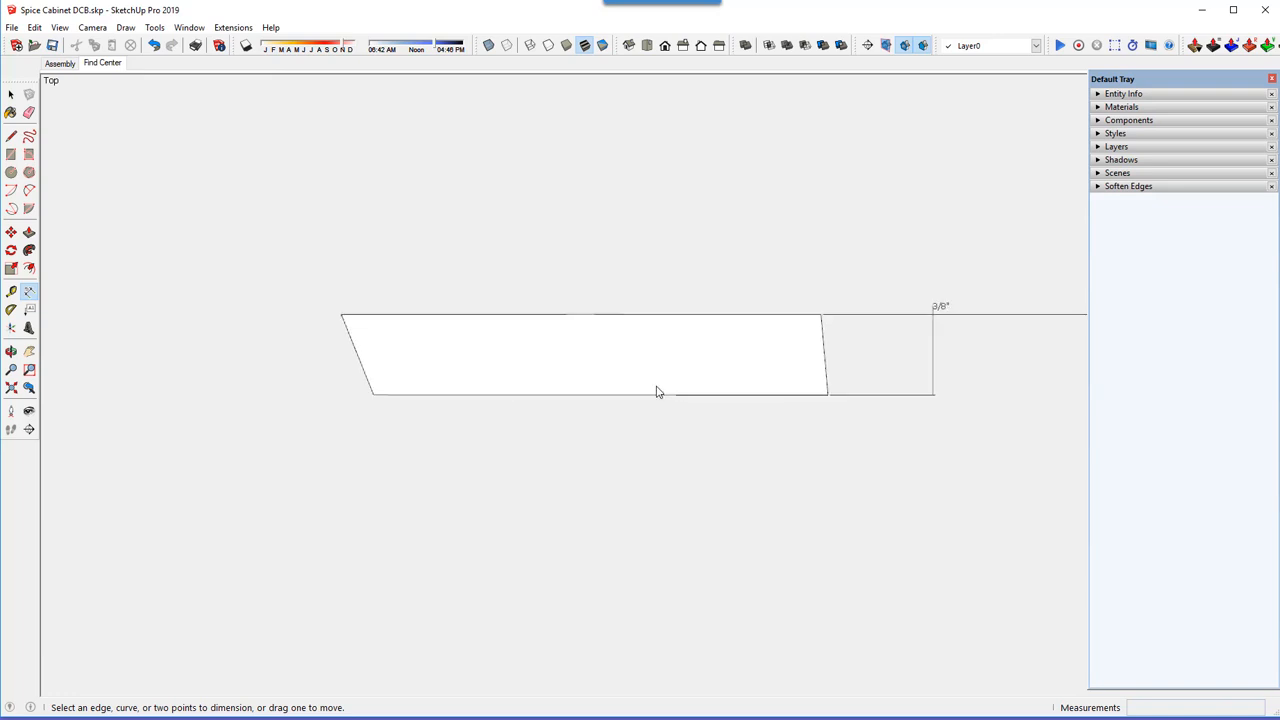
pyautogui.scroll(1, 657, 392)
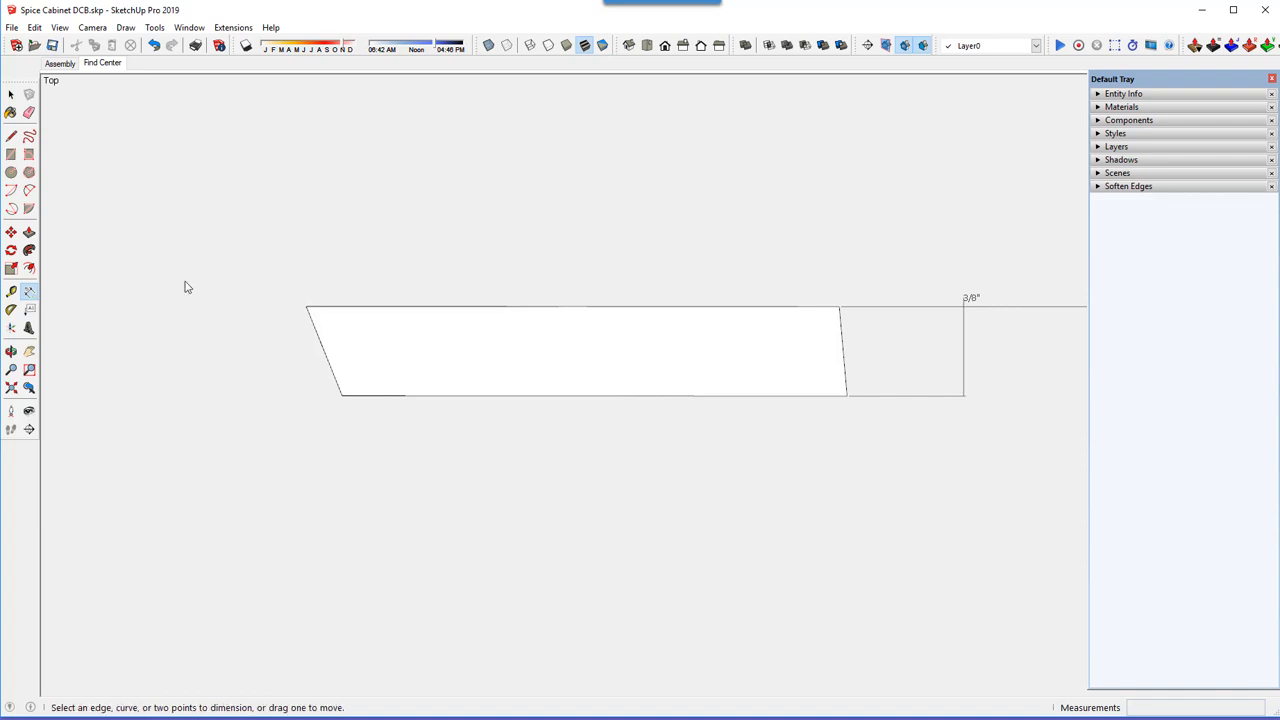
pyautogui.click(306, 306)
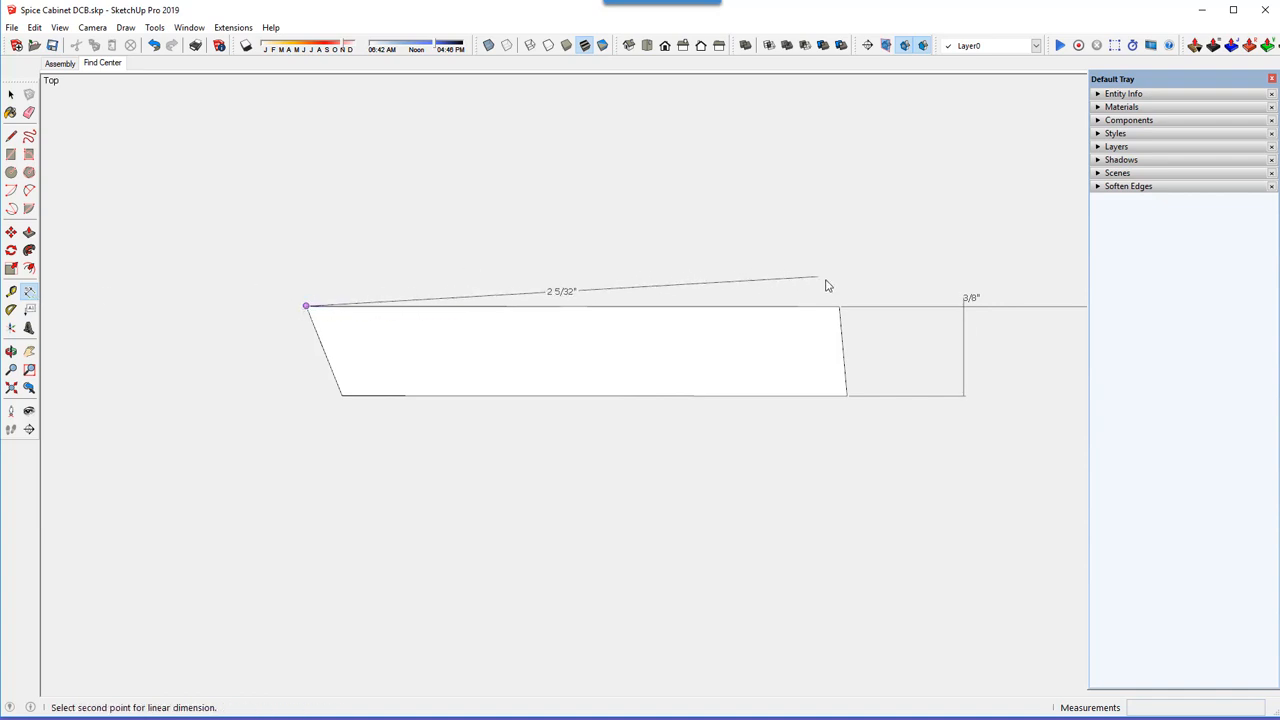
pyautogui.click(840, 308)
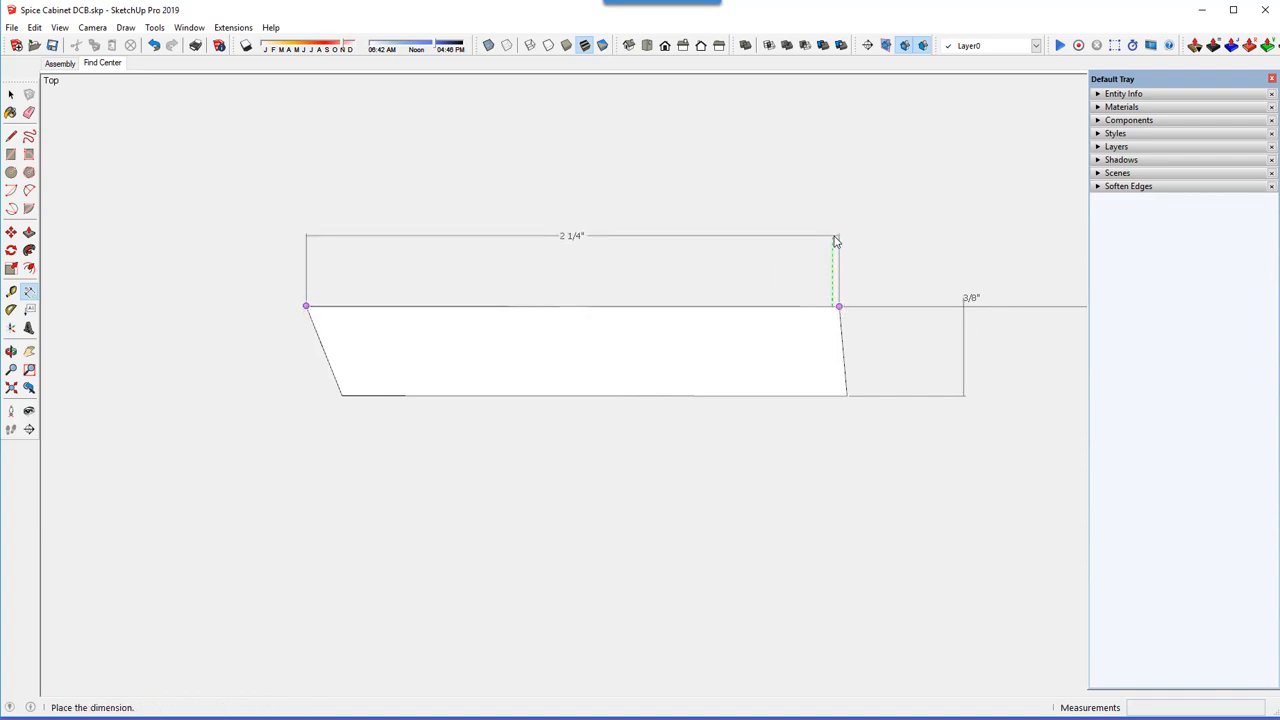
pyautogui.click(838, 237)
# - Dimension the shorter edge of the stave's end profile, placing the dimension on the opposite side from the longer edge's
pyautogui.click(342, 395)
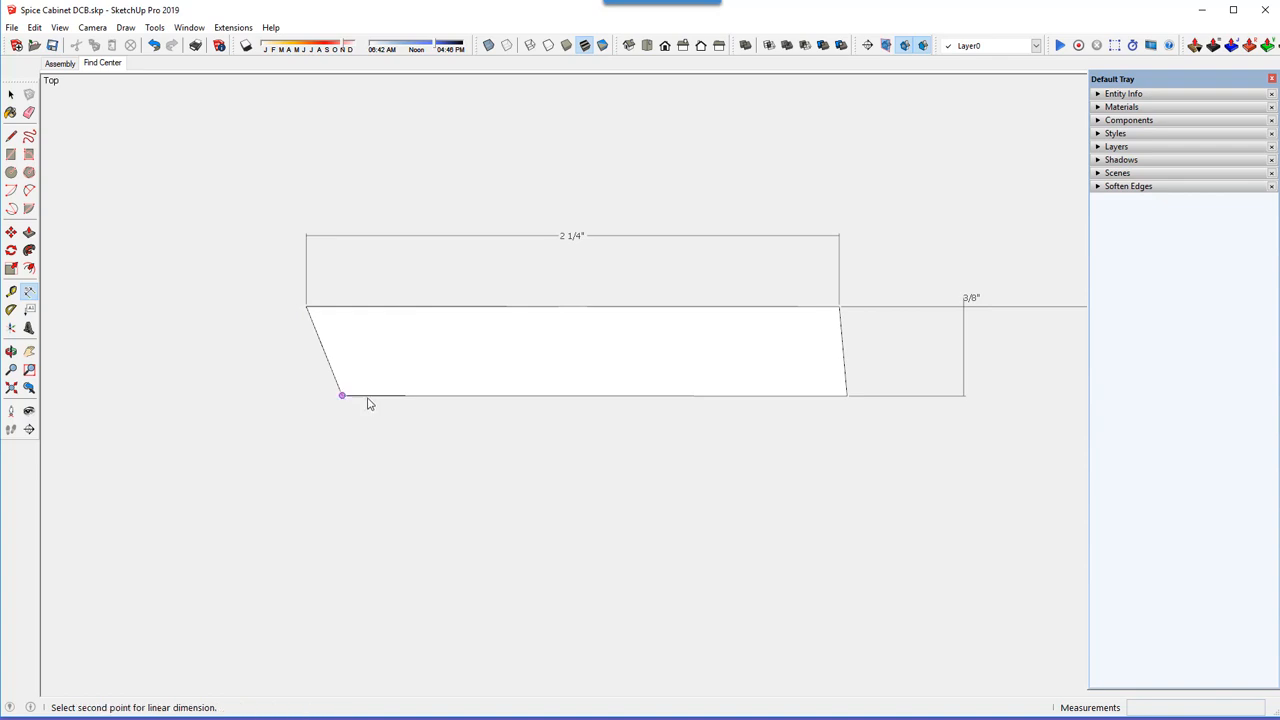
pyautogui.click(846, 398)
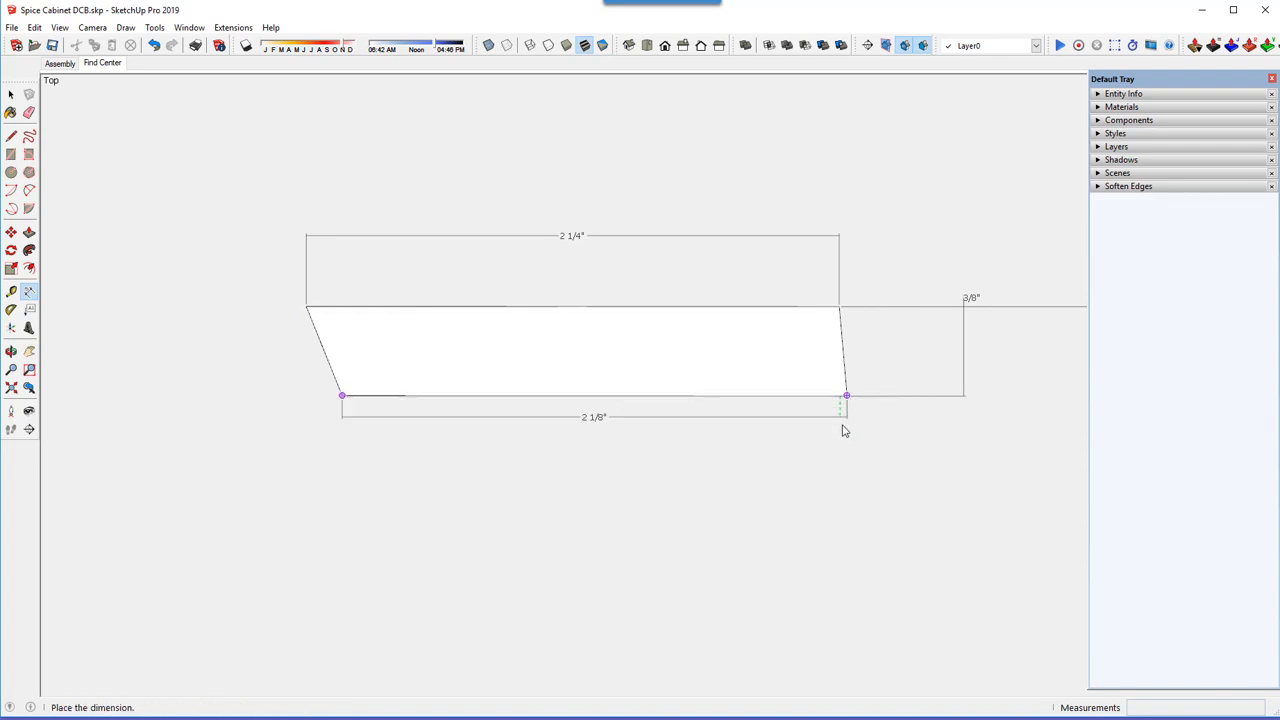
pyautogui.click(849, 460)
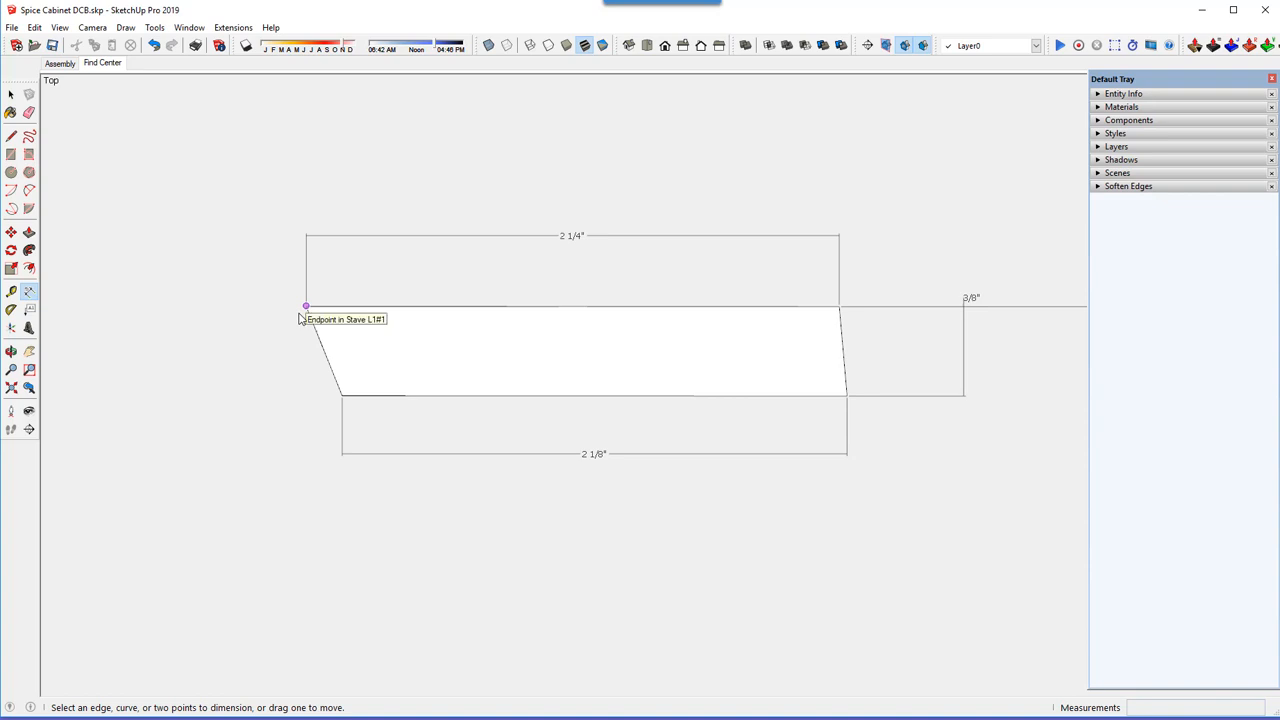
# - Create two new layers named Top and Perspective
pyautogui.click(1135, 147)
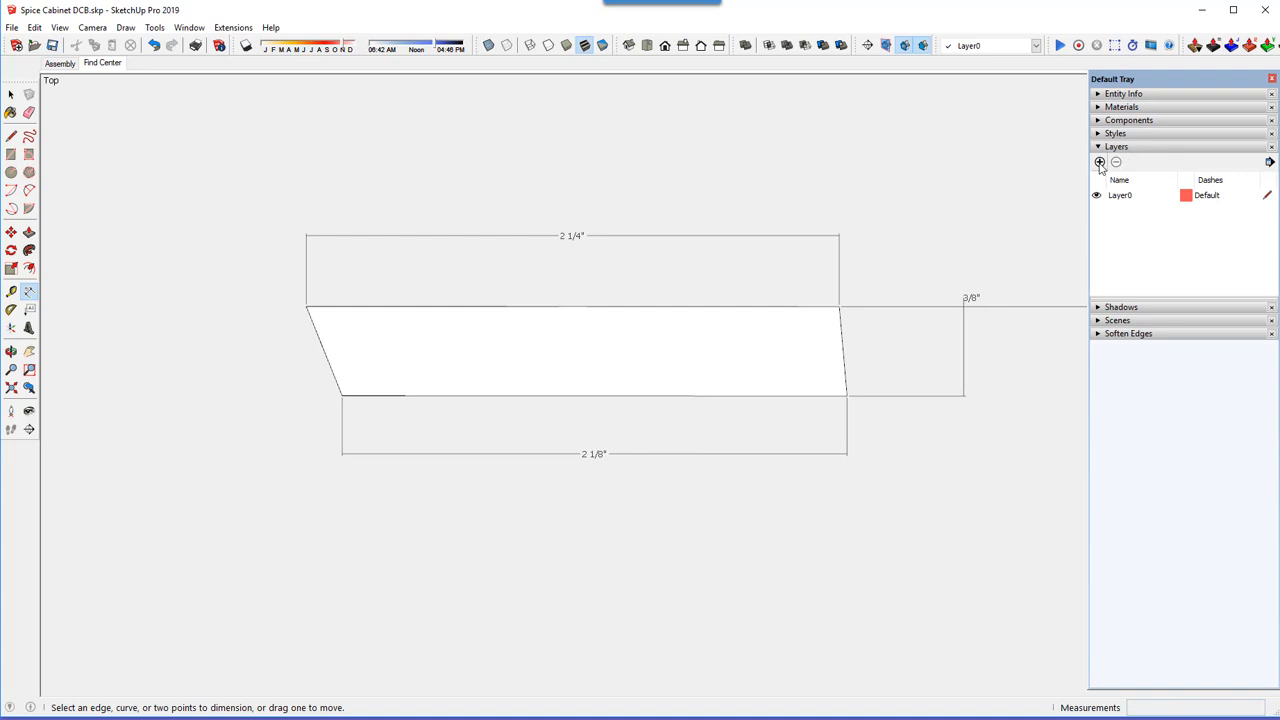
pyautogui.click(1100, 162)
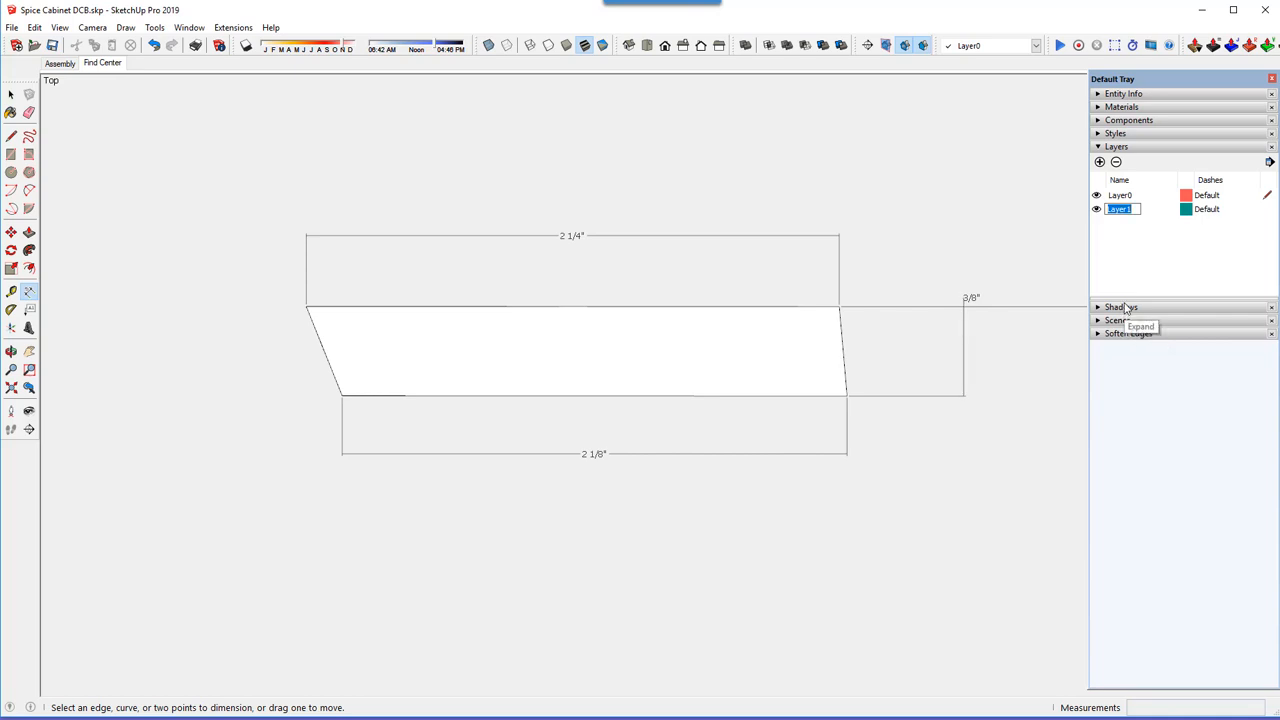
pyautogui.write('Top')
pyautogui.press('Return')
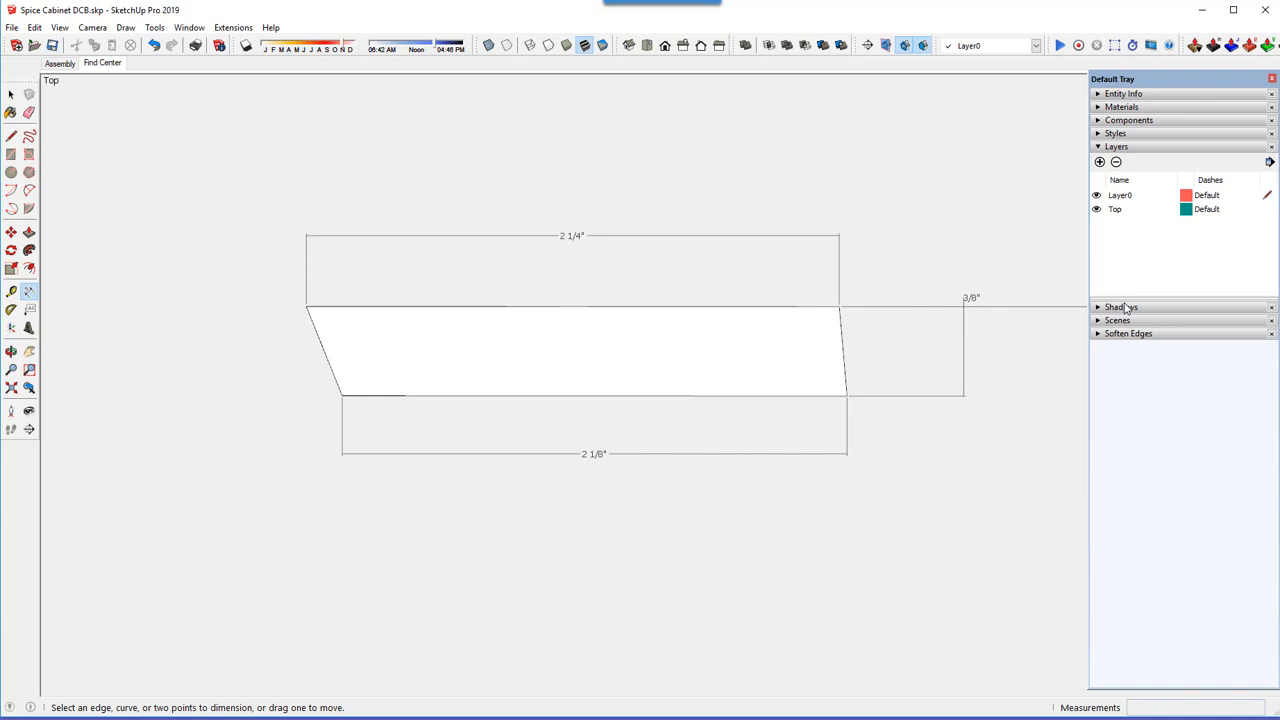
pyautogui.click(1100, 161)
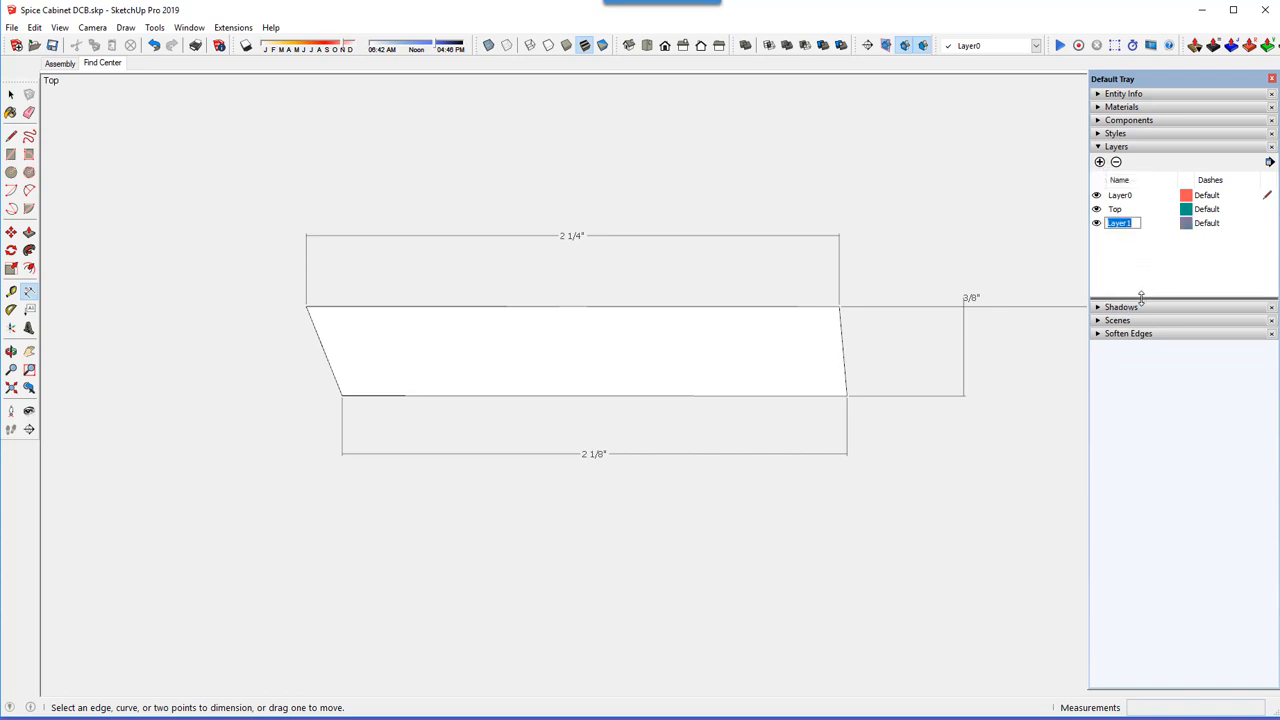
pyautogui.write('Perspective')
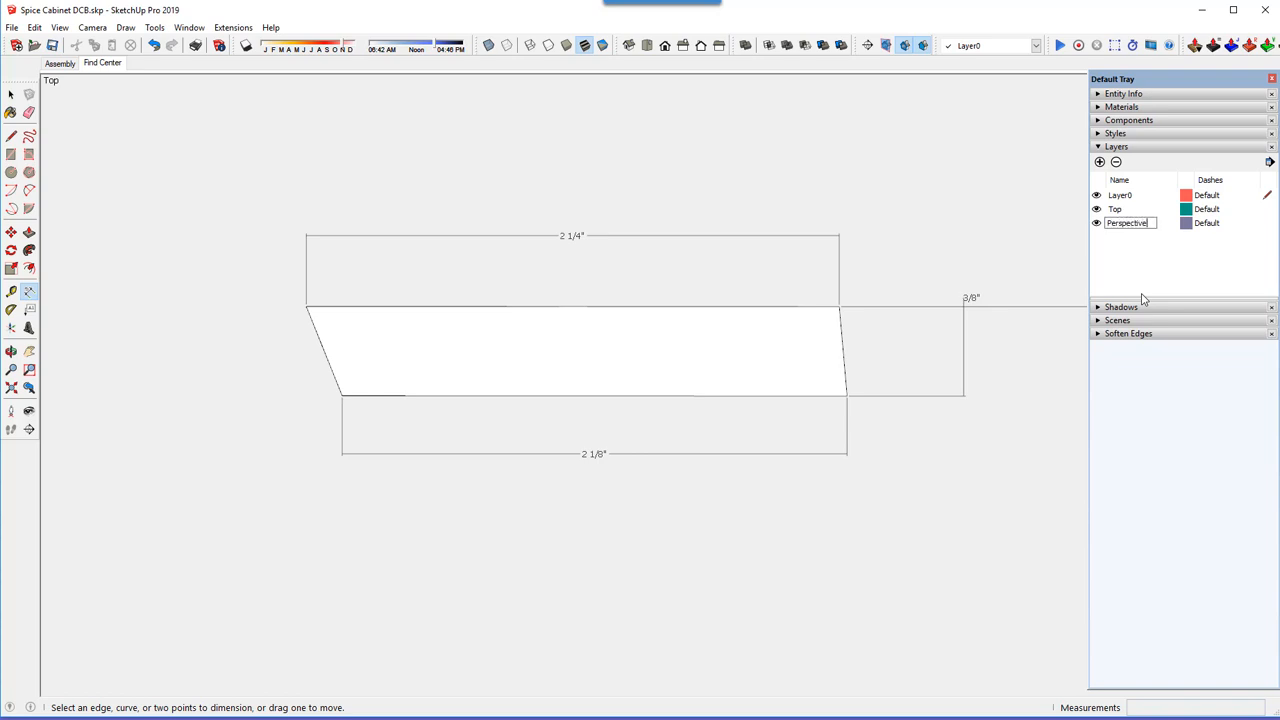
pyautogui.press('Return')
pyautogui.click(1151, 147)
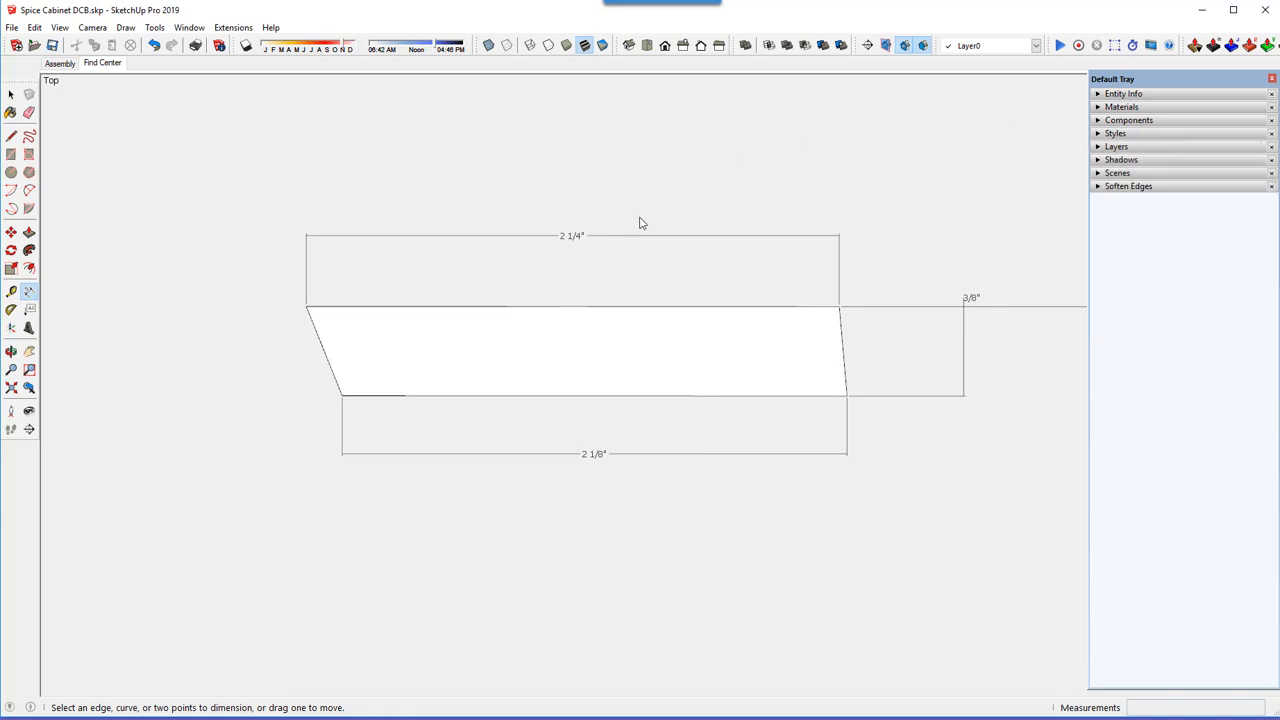
# - Measure the angle between the end profile's shorter edge and its more slanted side with the Protractor, without leaving a guide
pyautogui.click(12, 311)
pyautogui.click(12, 311)
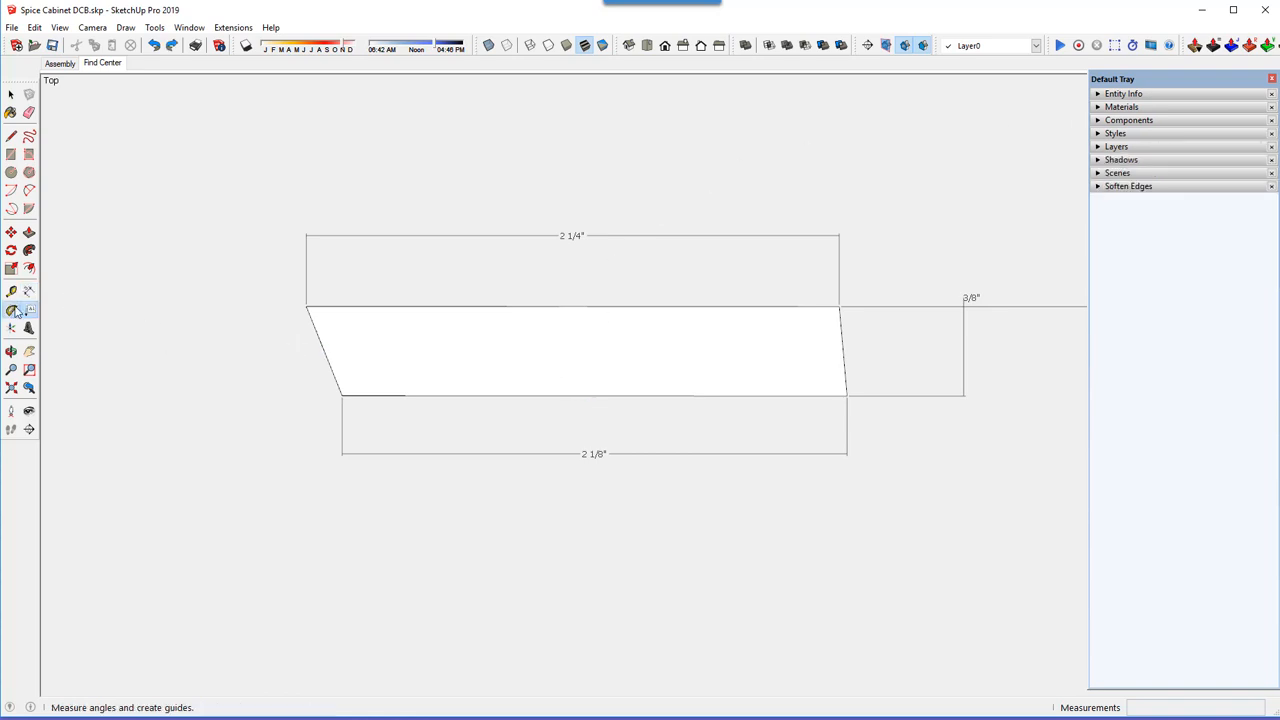
pyautogui.click(342, 396)
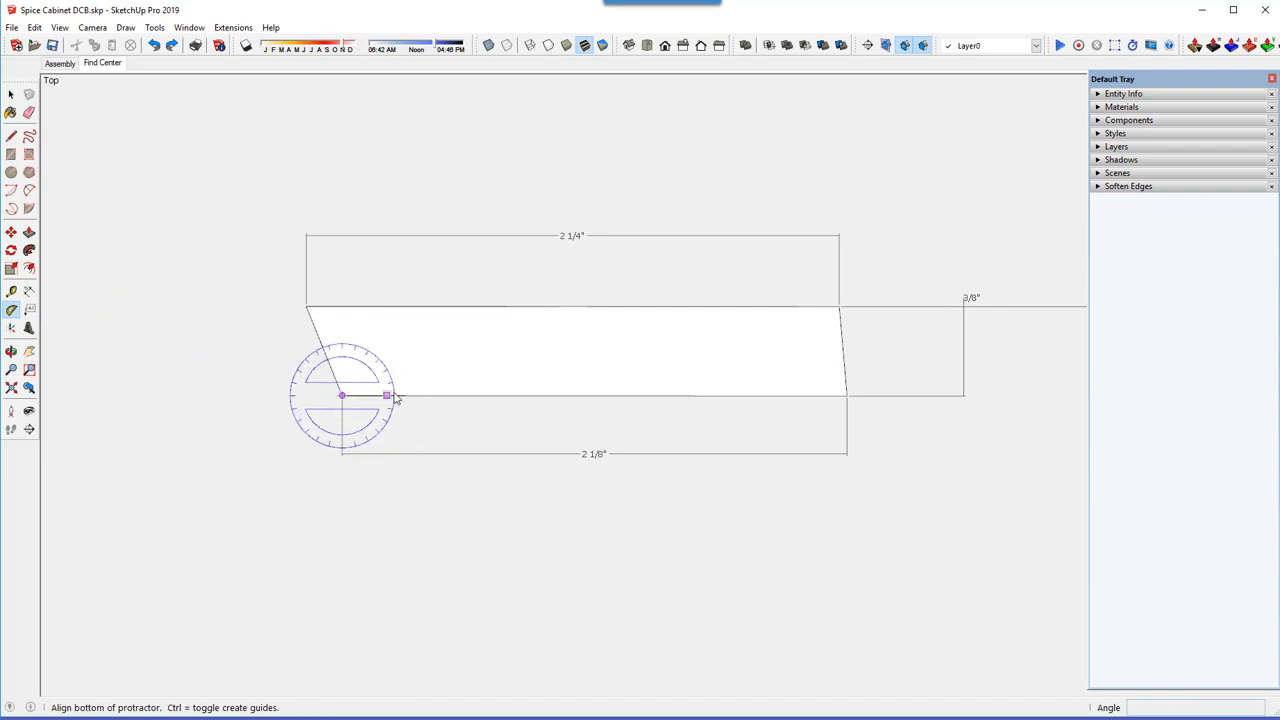
pyautogui.click(401, 395)
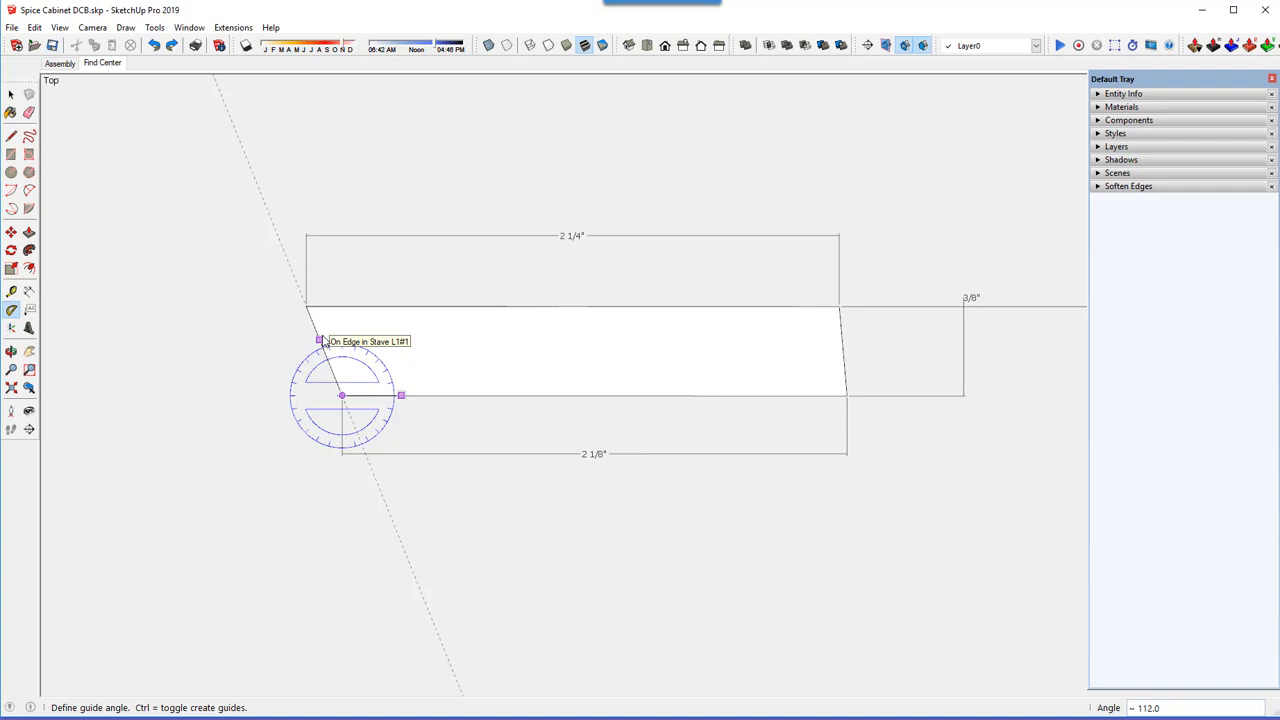
pyautogui.press('Escape')
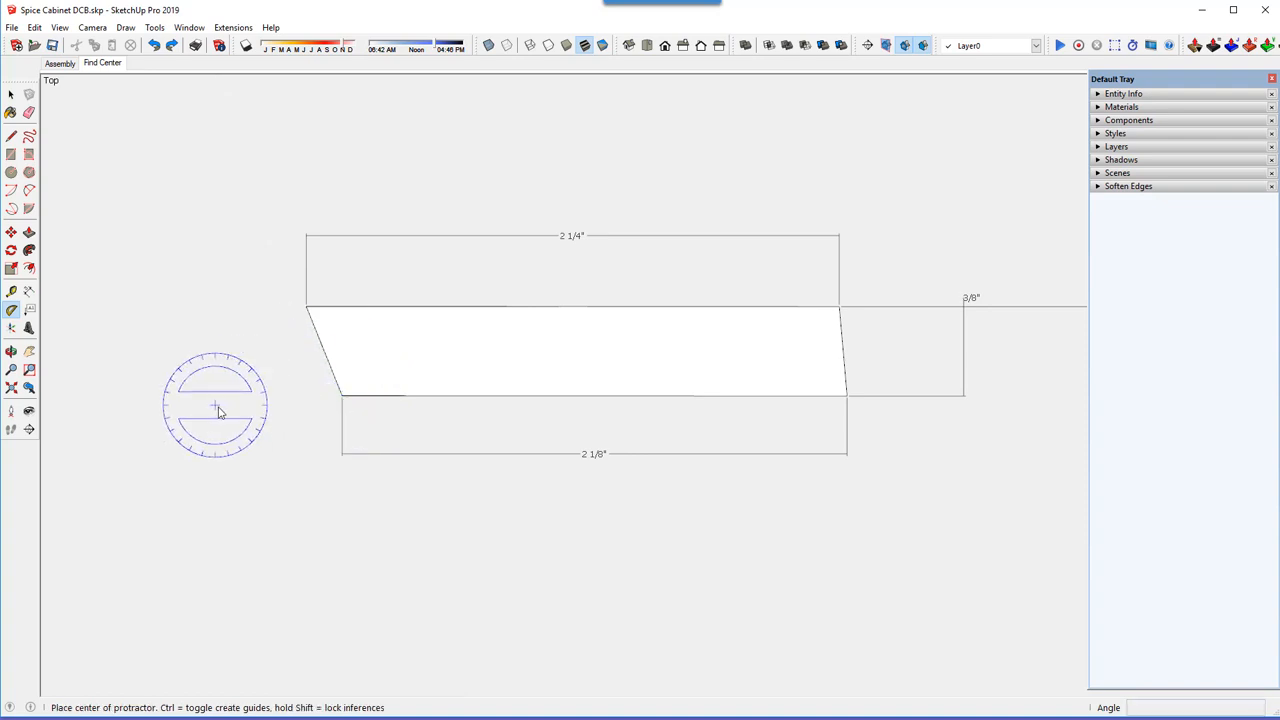
# - Attach a leader text reading "112 degrees" to the corner where the profile's shorter edge meets its more slanted side
pyautogui.click(28, 311)
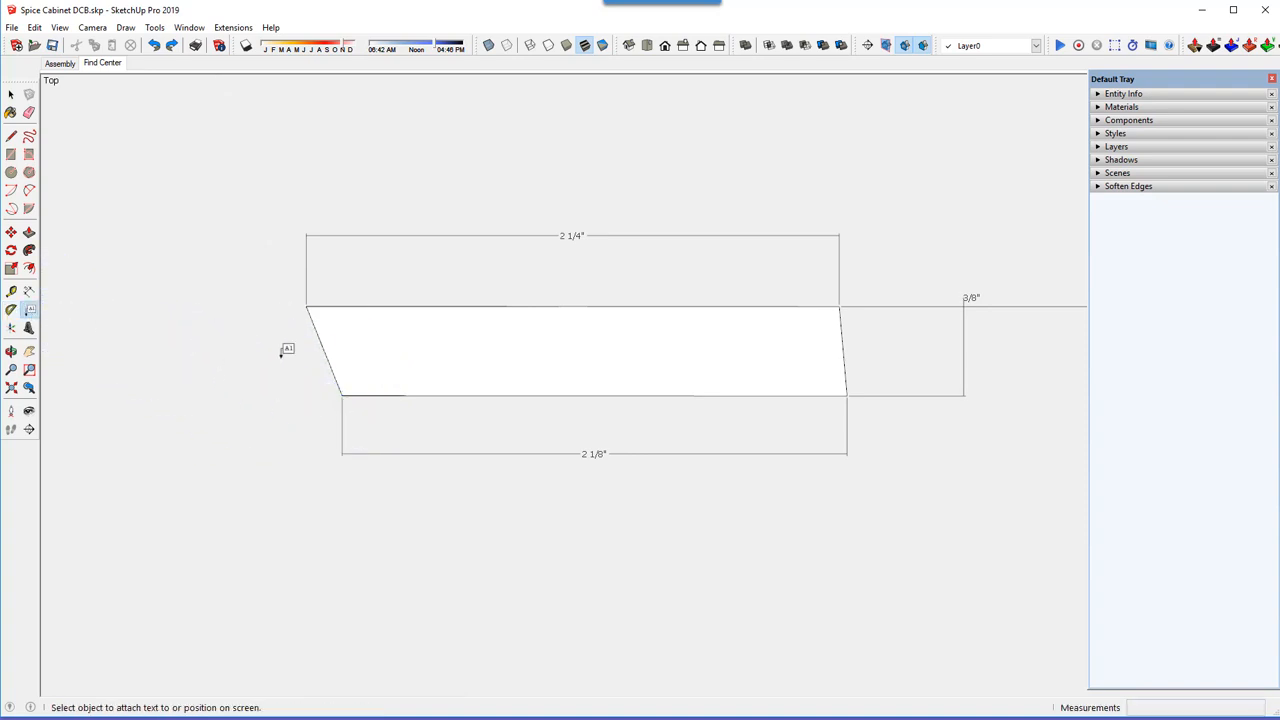
pyautogui.click(342, 396)
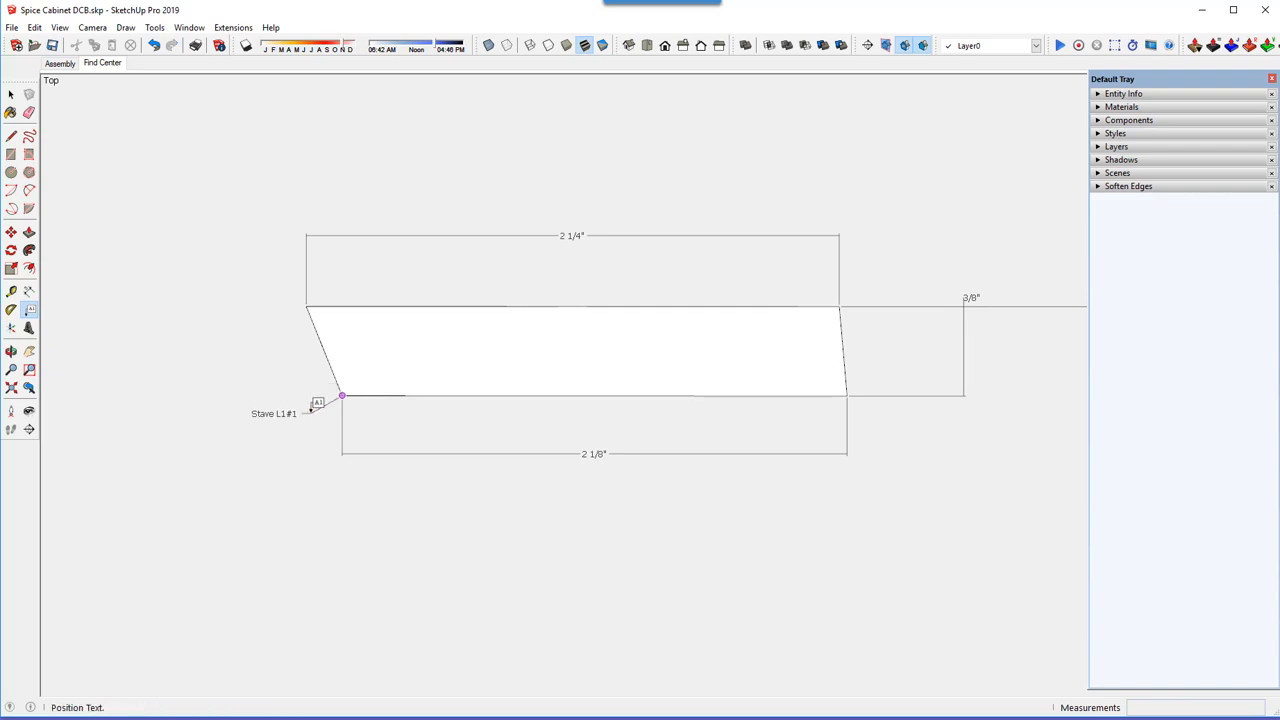
pyautogui.click(303, 413)
pyautogui.write('1')
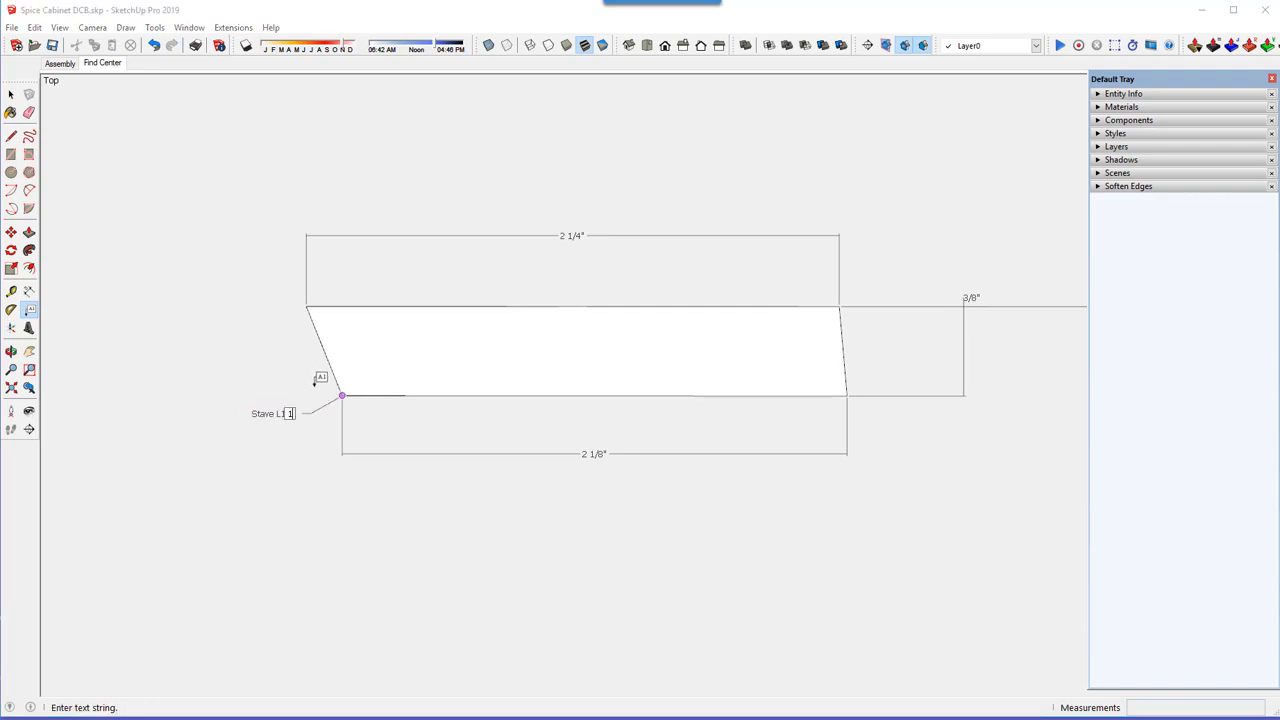
pyautogui.write('12 degrees')
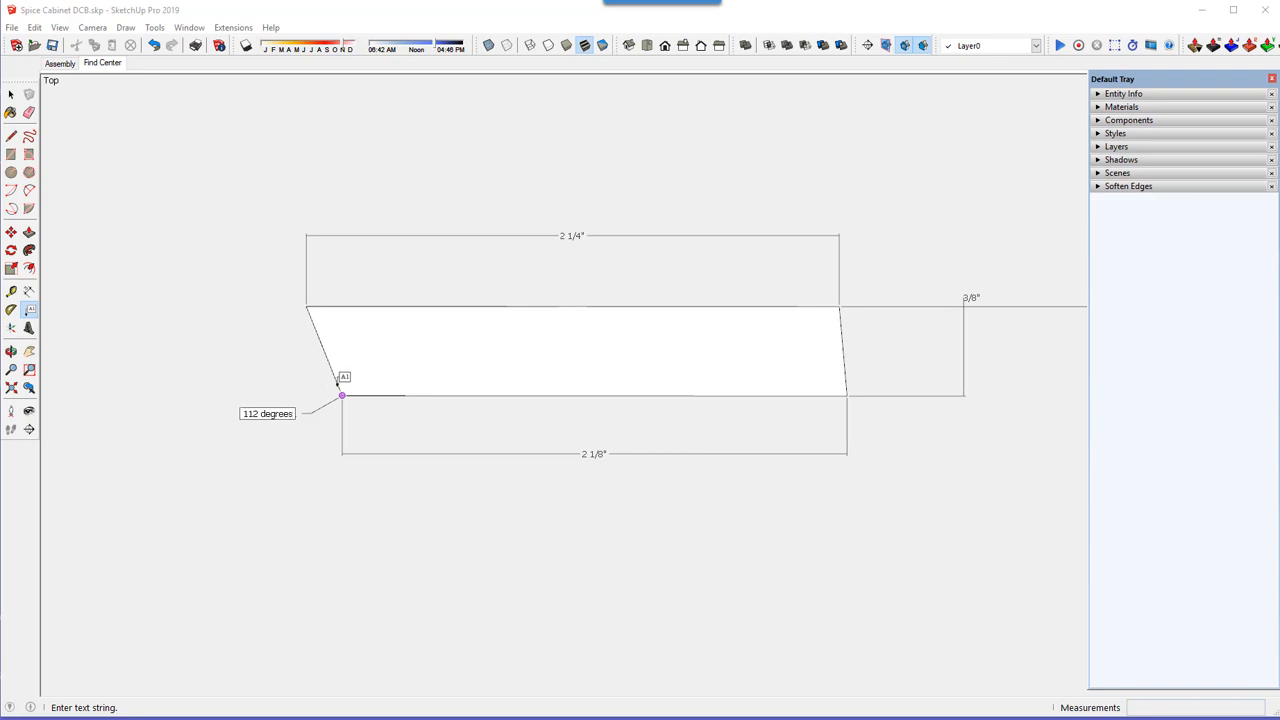
pyautogui.click(11, 94)
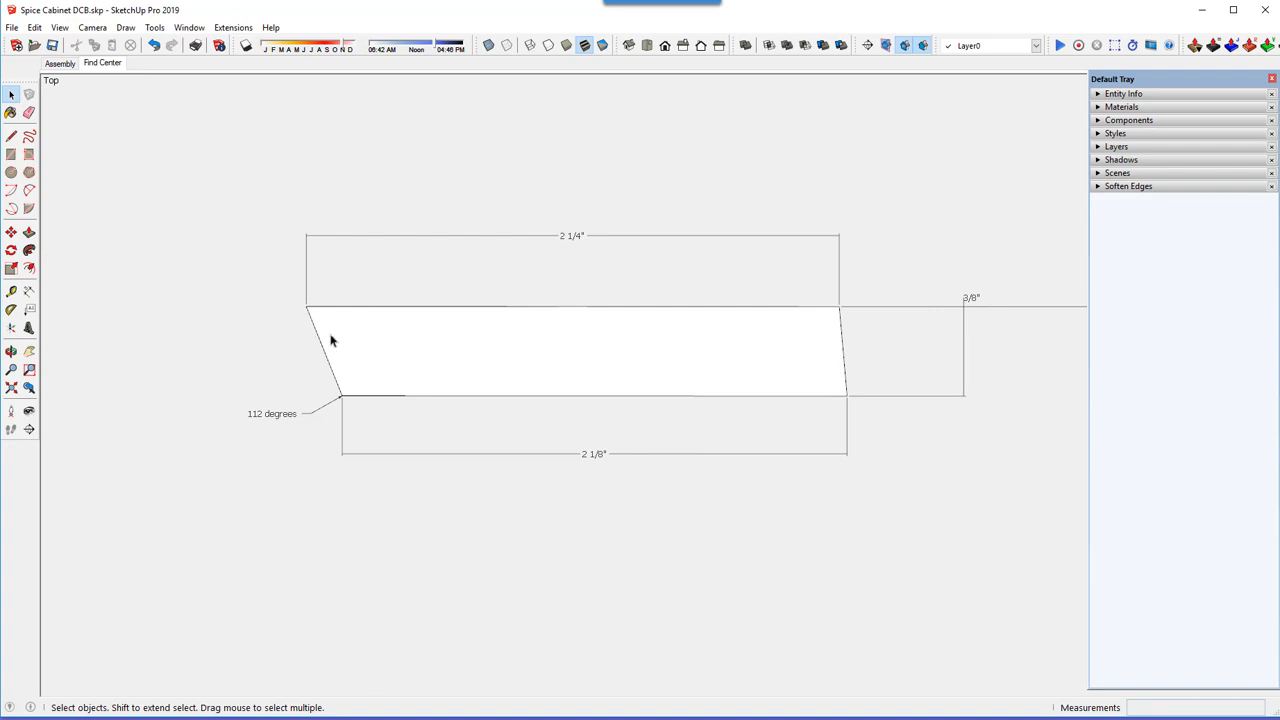
# - Attach a leader text with the component name Stave L1#1 to the profile's shorter edge, placing it between the edge and its dimension
pyautogui.click(29, 309)
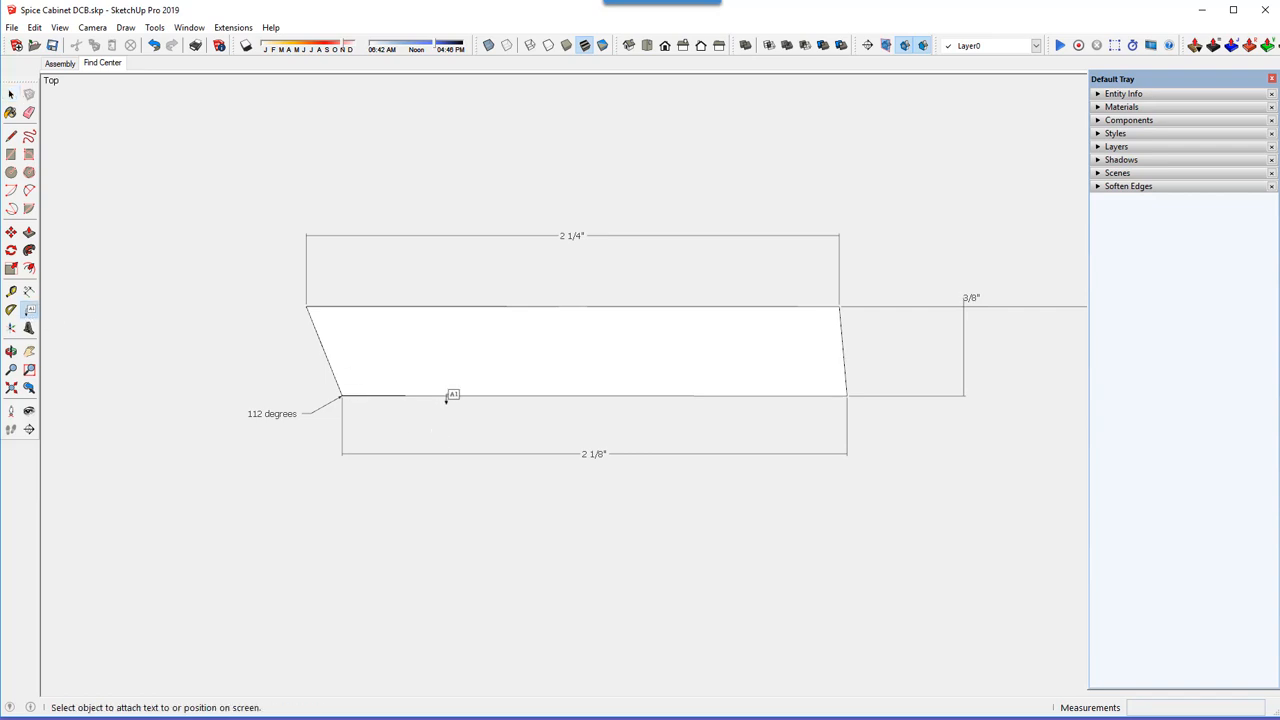
pyautogui.click(452, 396)
pyautogui.click(483, 415)
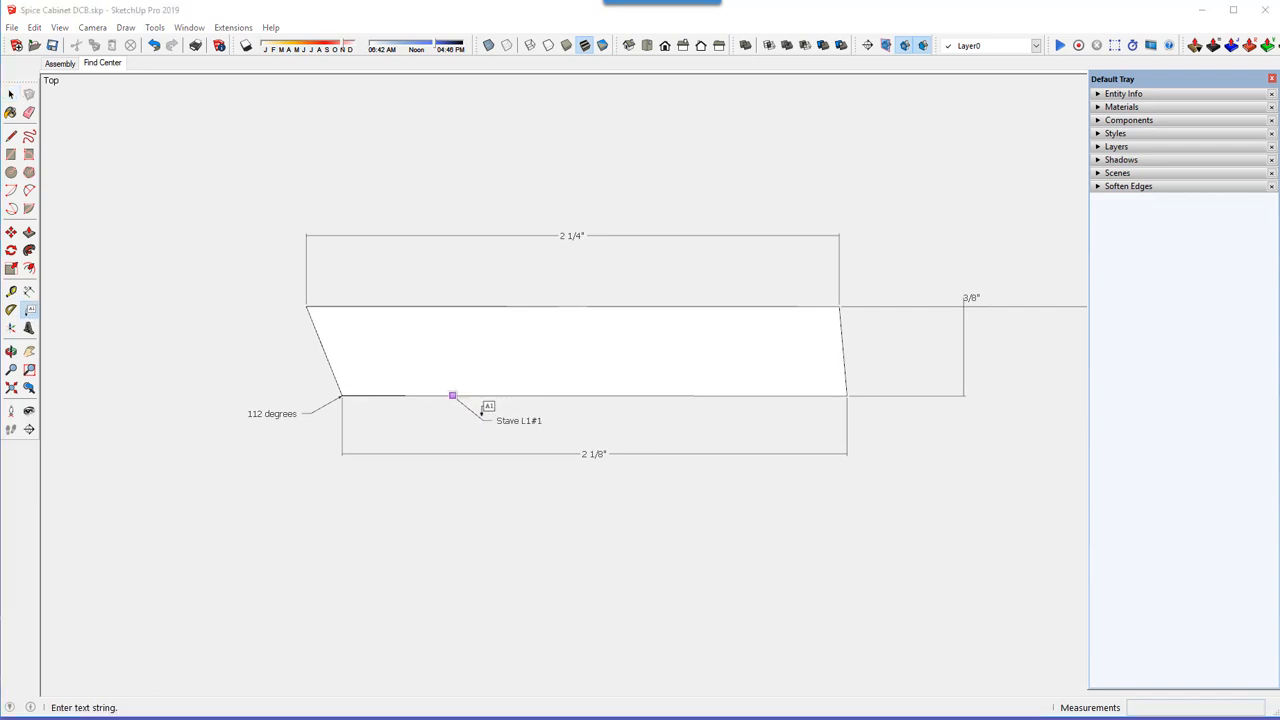
pyautogui.click(12, 95)
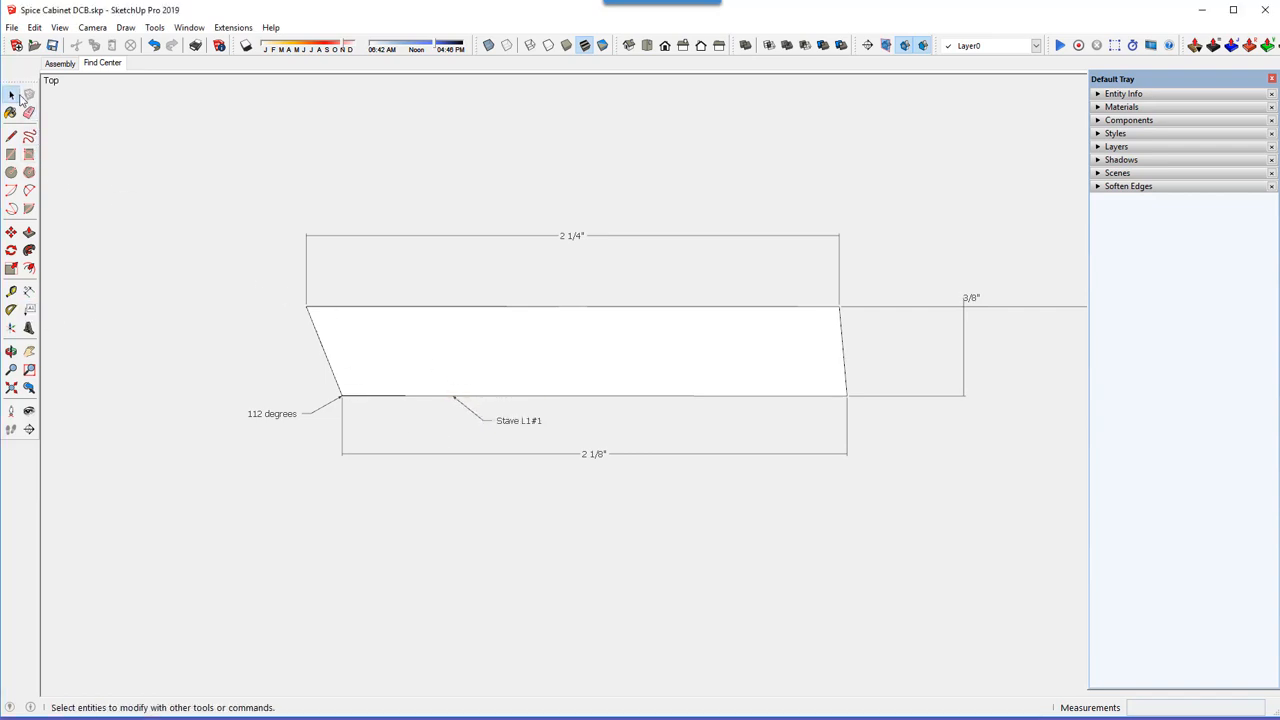
# - Assign the two leader texts and the end profile's longer and shorter edge dimensions to the Top layer
pyautogui.click(265, 416)
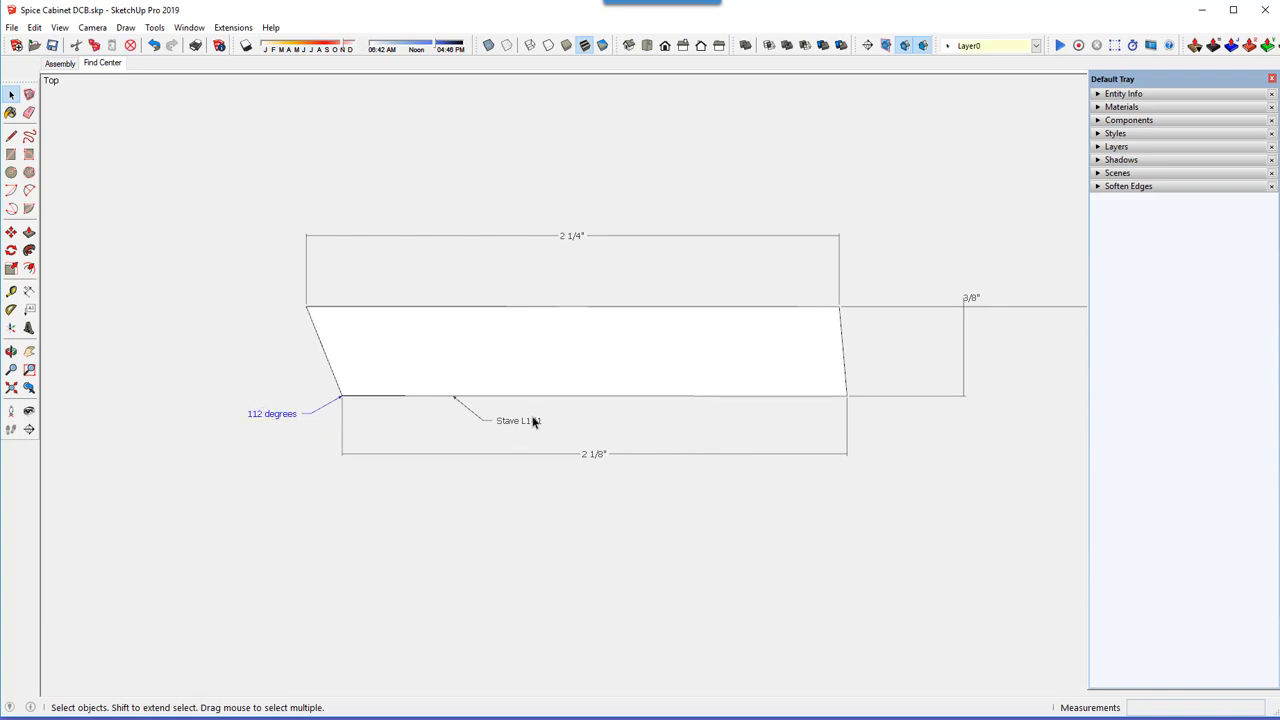
pyautogui.keyDown('shift'); pyautogui.click(597, 455); pyautogui.keyUp('shift')
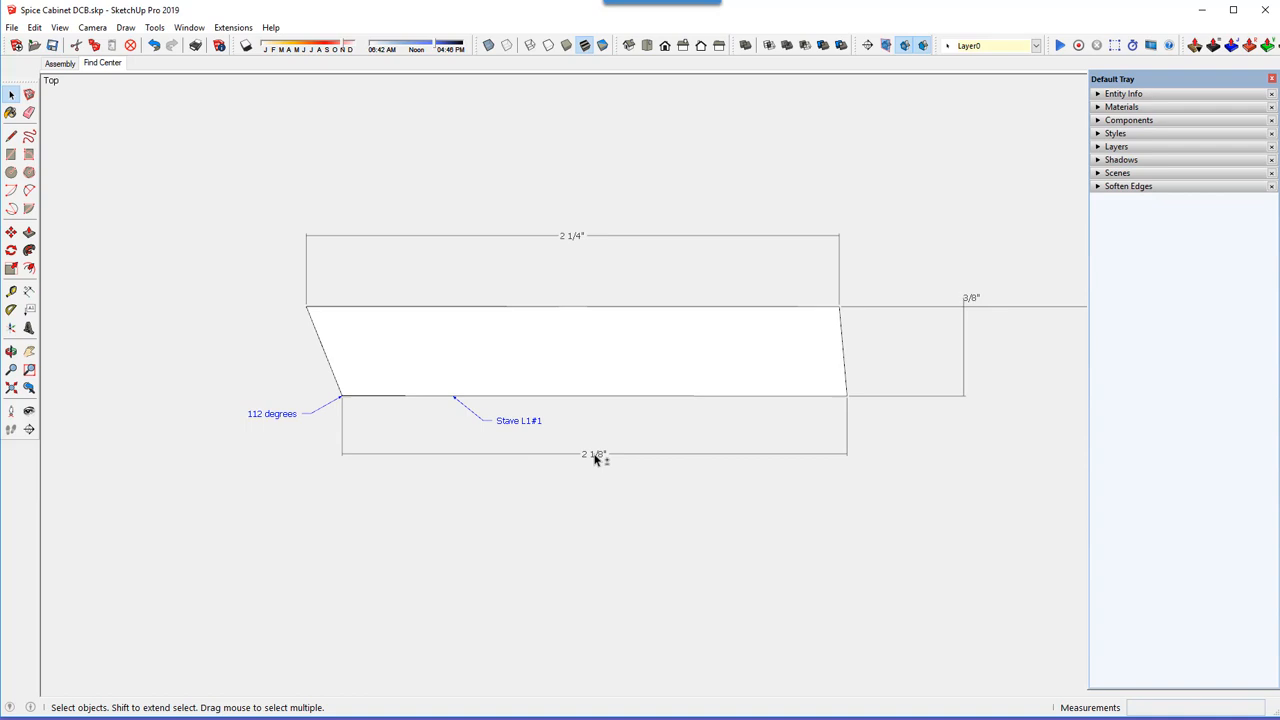
pyautogui.keyDown('shift'); pyautogui.click(575, 237); pyautogui.keyUp('shift')
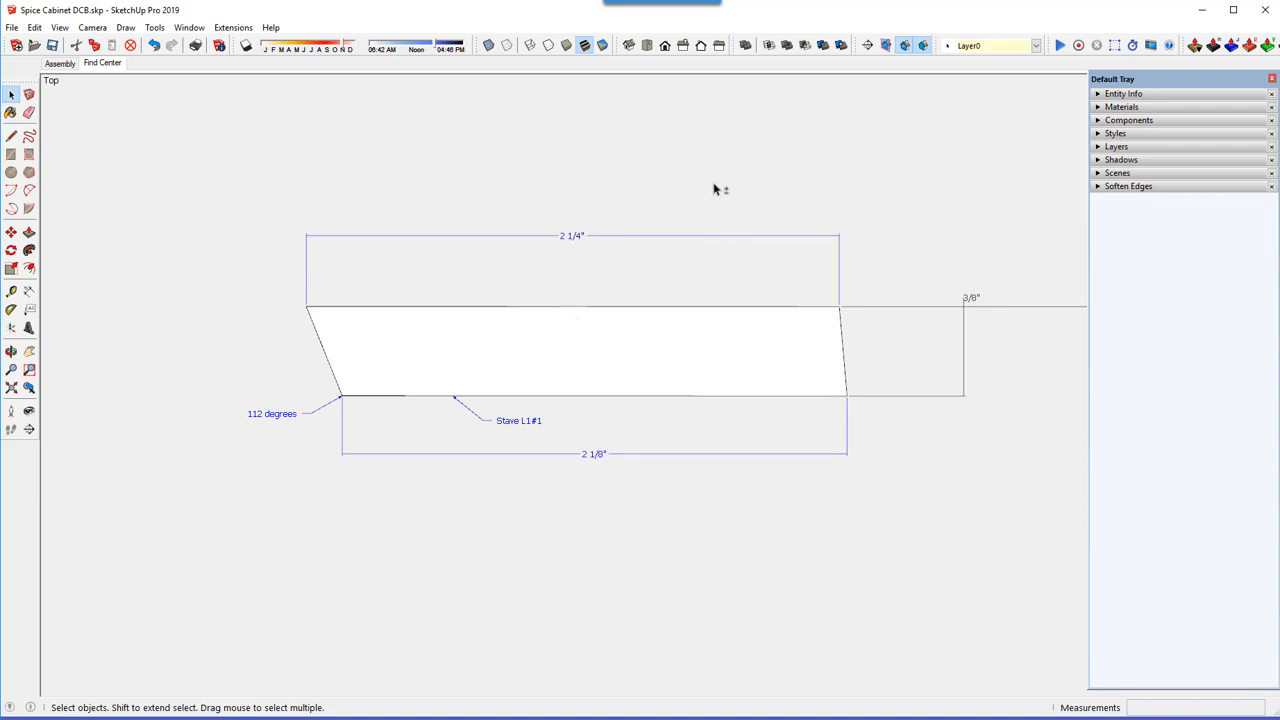
pyautogui.click(1025, 46)
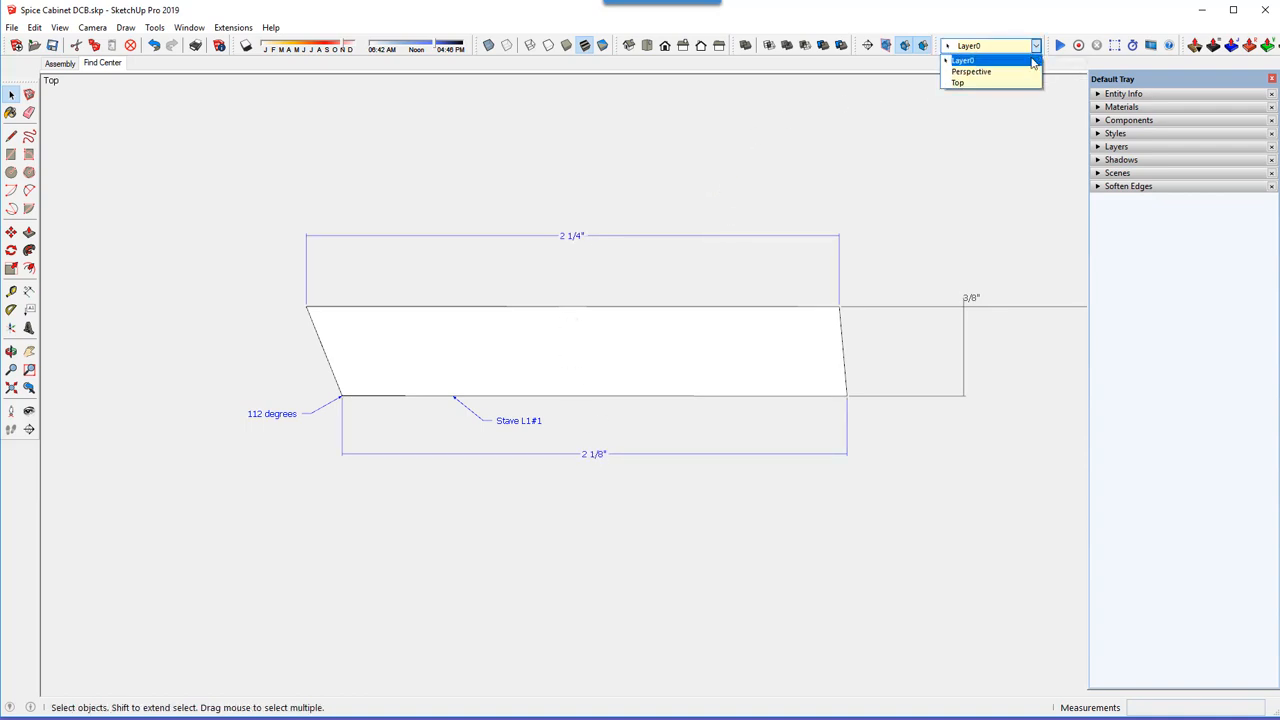
pyautogui.click(1014, 84)
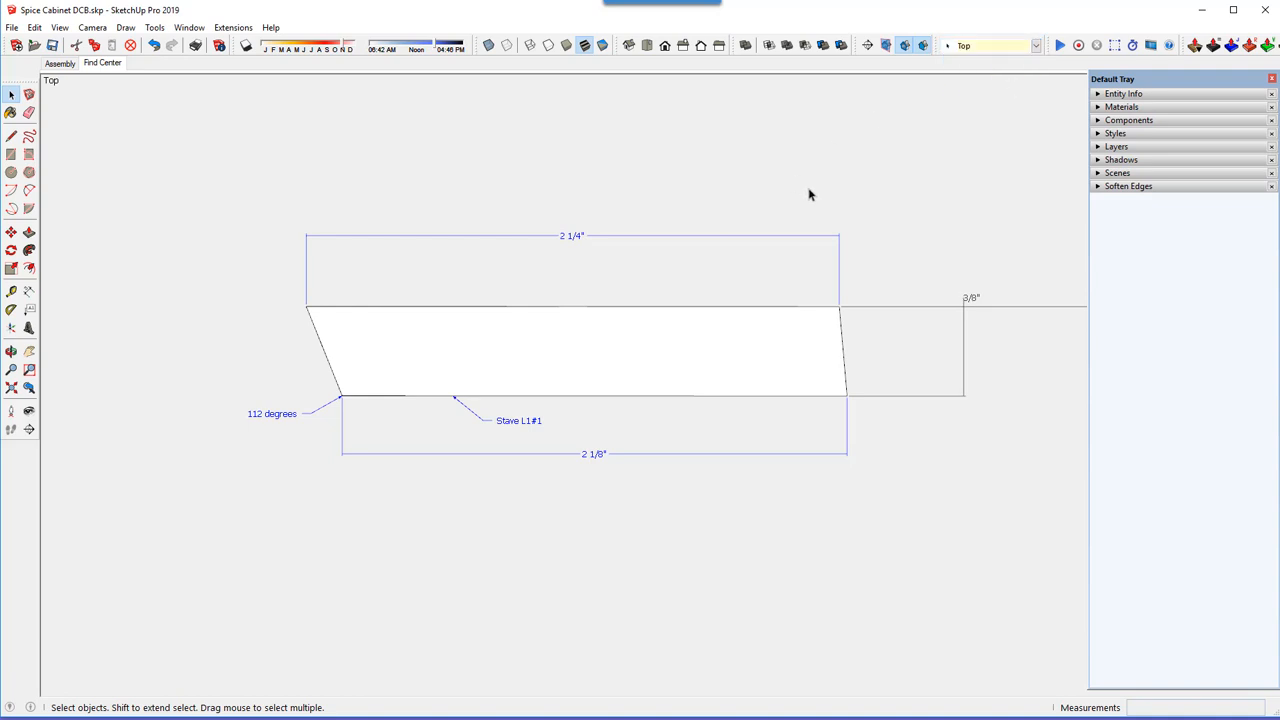
# - Add a scene of the top view named "Stave L1#1 Template" and update it with all its properties
pyautogui.click(1131, 174)
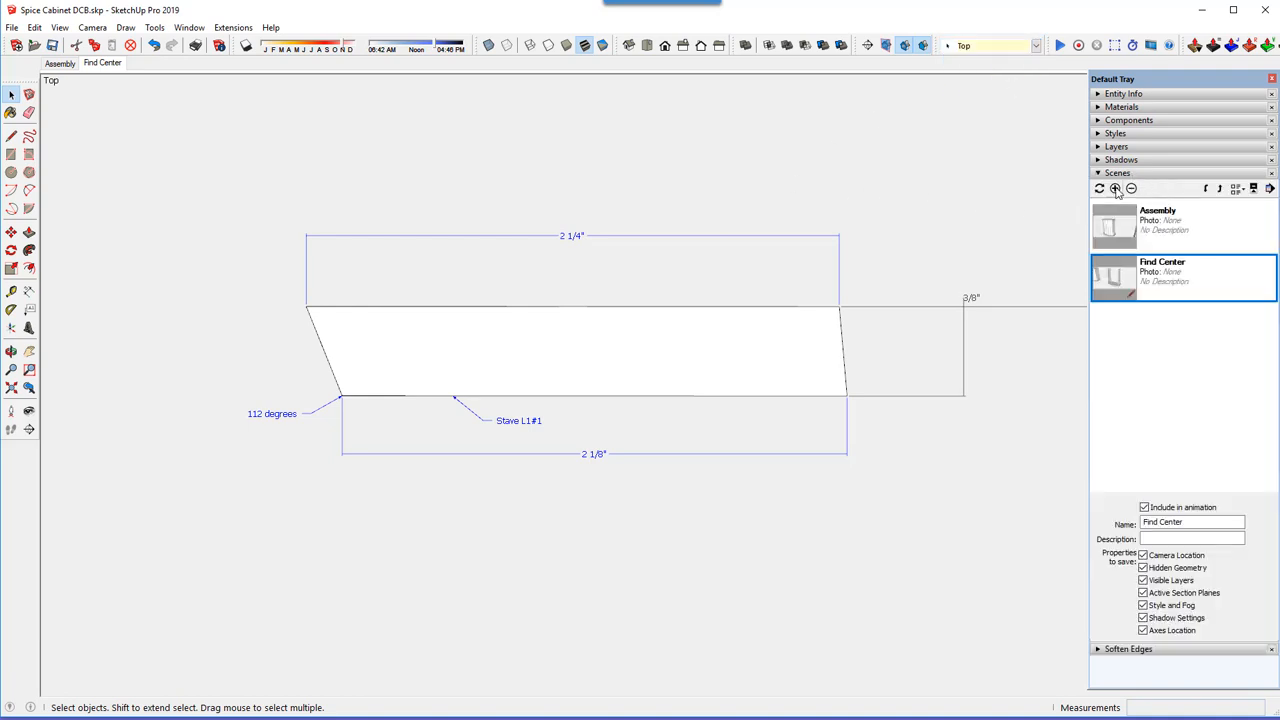
pyautogui.click(1116, 190)
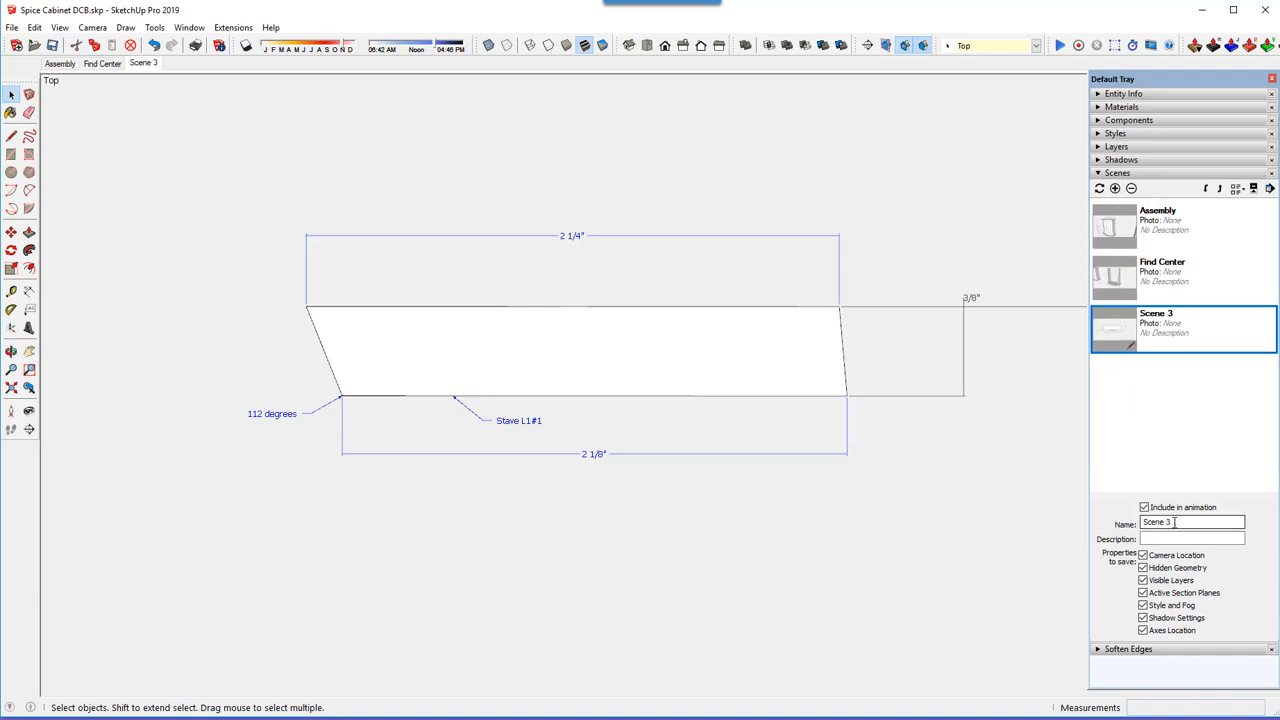
pyautogui.moveTo(1174, 522); pyautogui.dragTo(1141, 522)
pyautogui.write('Stave L1#1 Template')
pyautogui.press('Return')
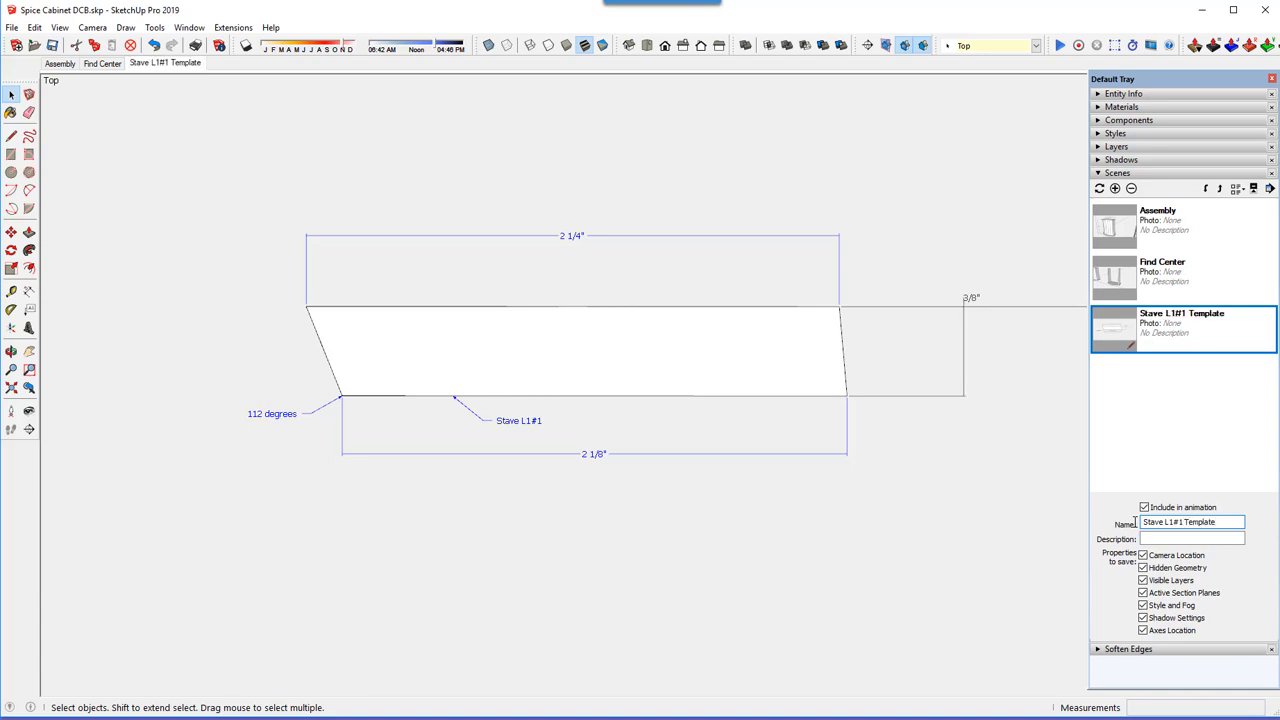
pyautogui.click(1100, 189)
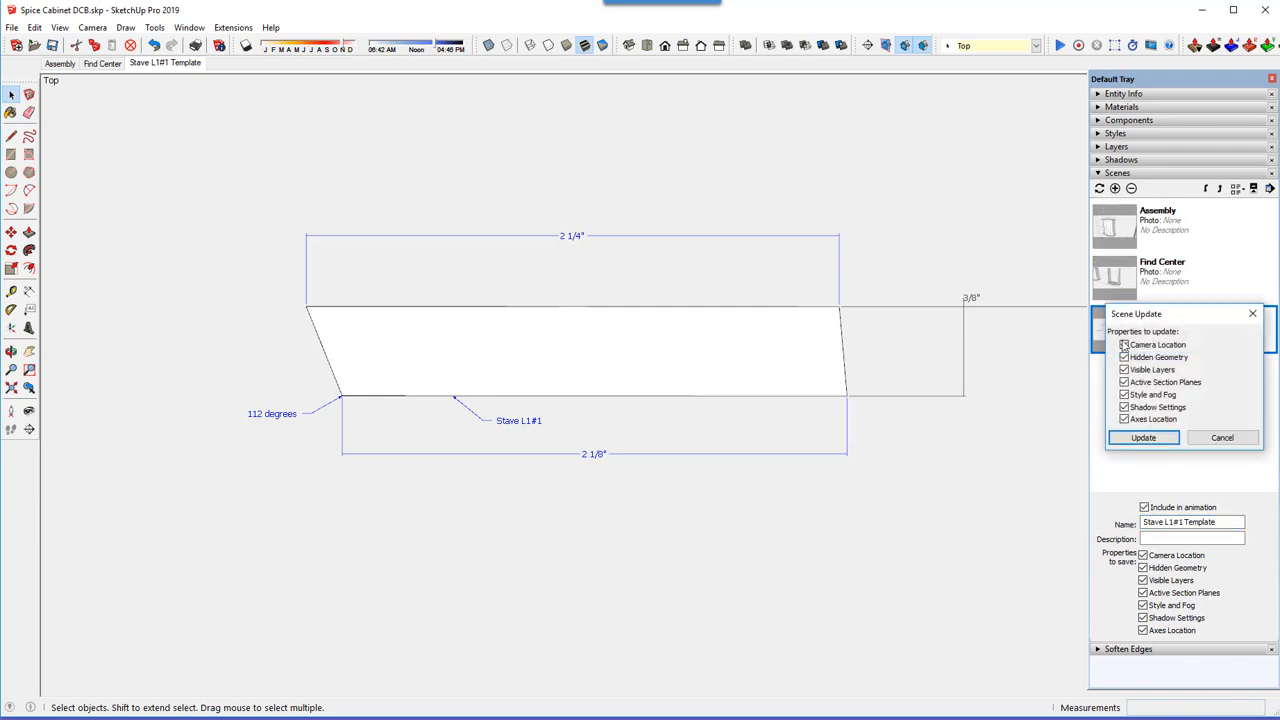
pyautogui.click(1142, 440)
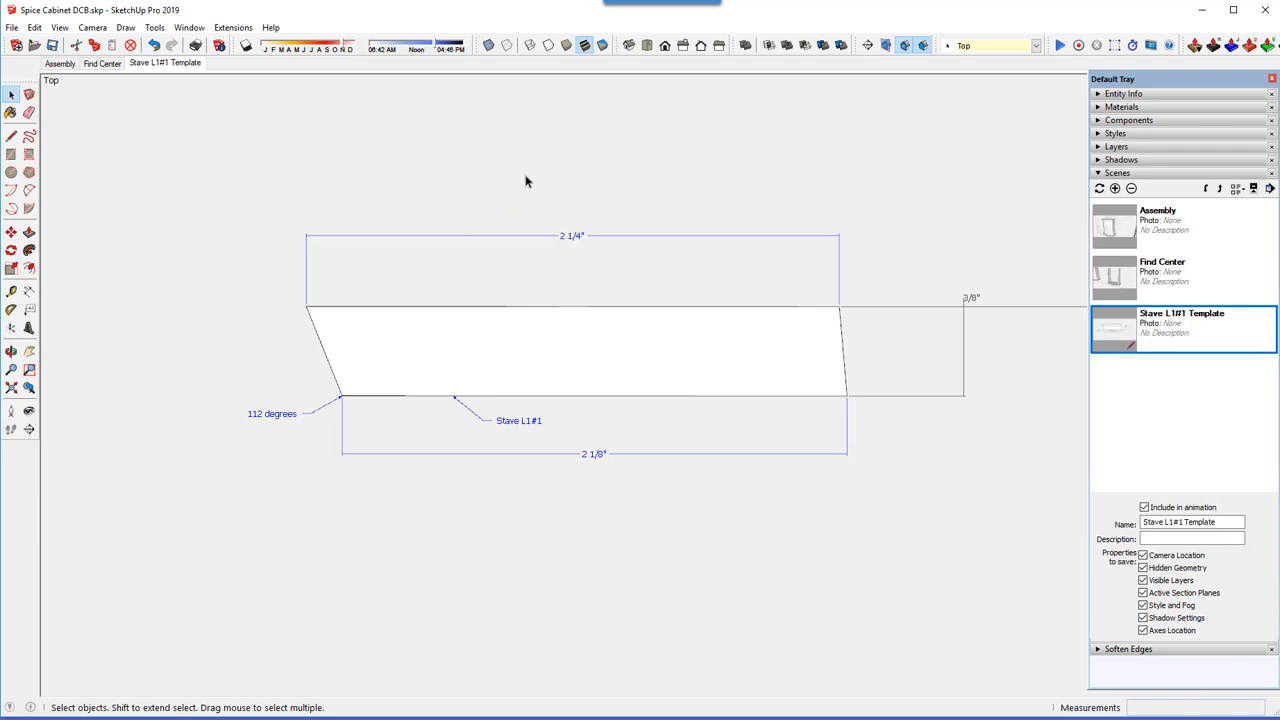
# - Switch to the front standard view and change the camera to perspective
pyautogui.click(664, 47)
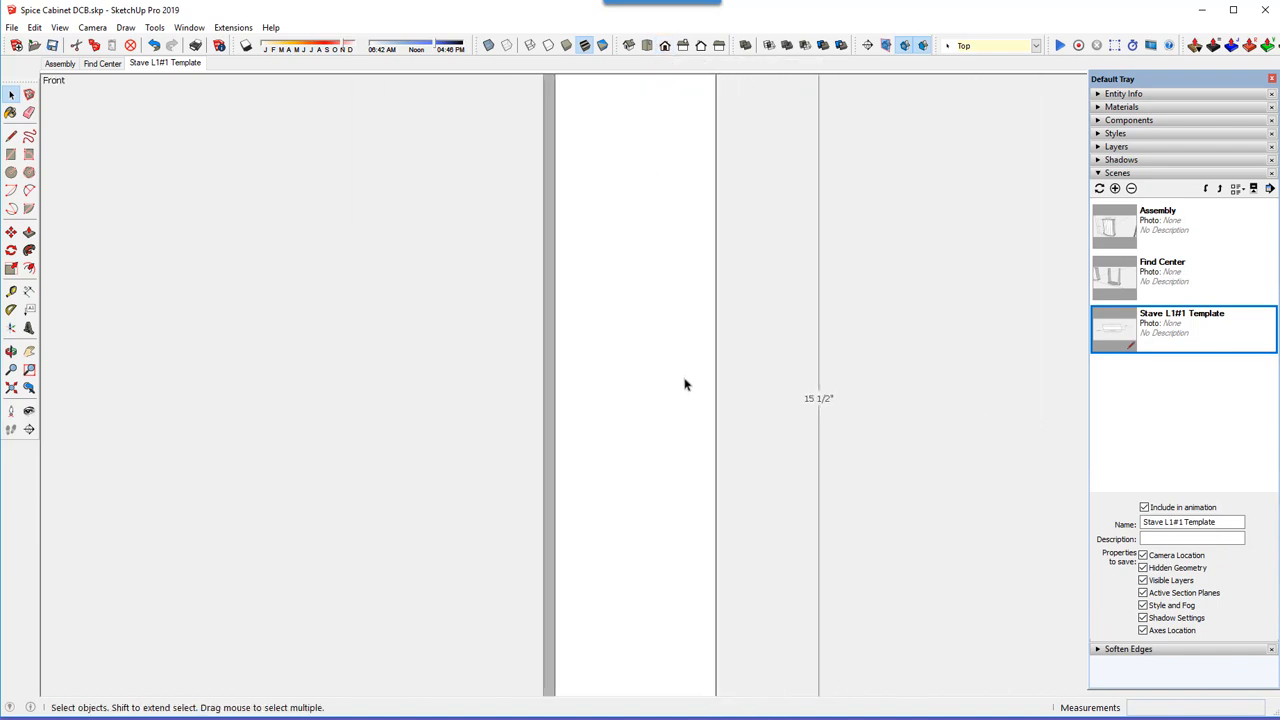
pyautogui.click(92, 27)
pyautogui.click(110, 112)
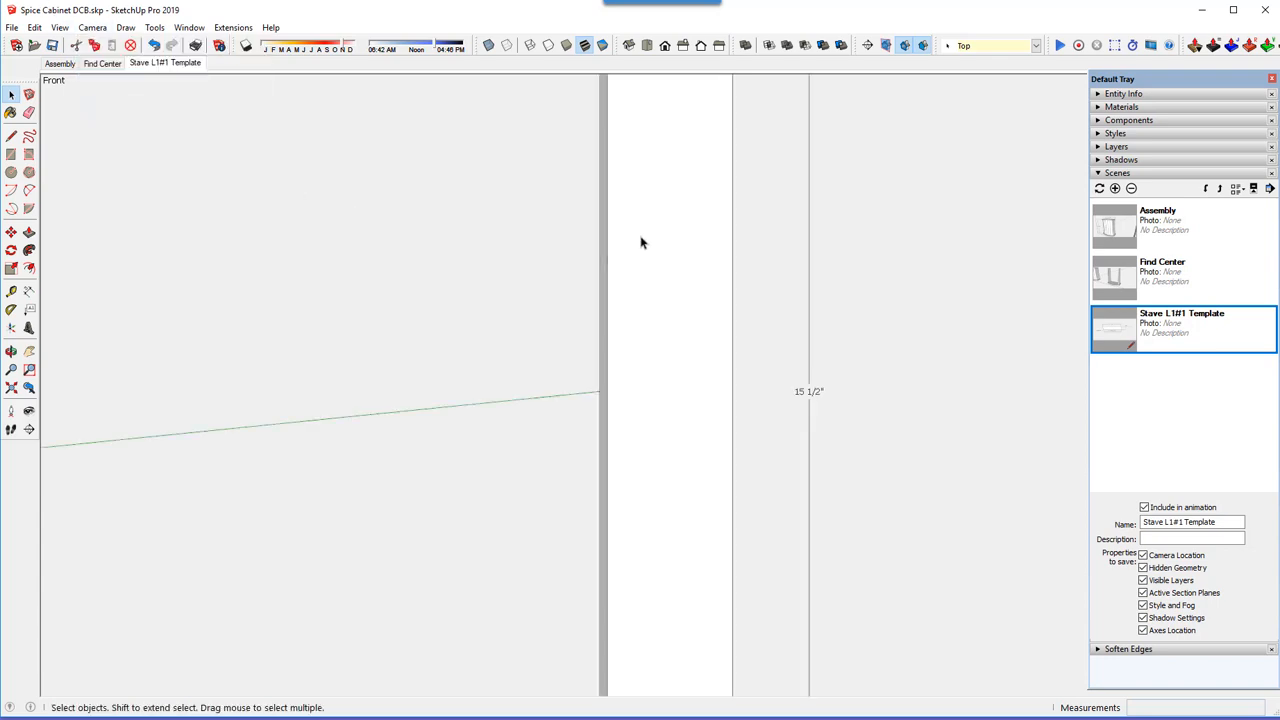
# - Save an angled view of the whole dimensioned stave as a new scene named "Stave L1#1"
pyautogui.moveTo(640, 240); pyautogui.dragTo(600, 360, button='middle')
pyautogui.scroll(-5, 631, 411)
pyautogui.scroll(2, 679, 123)
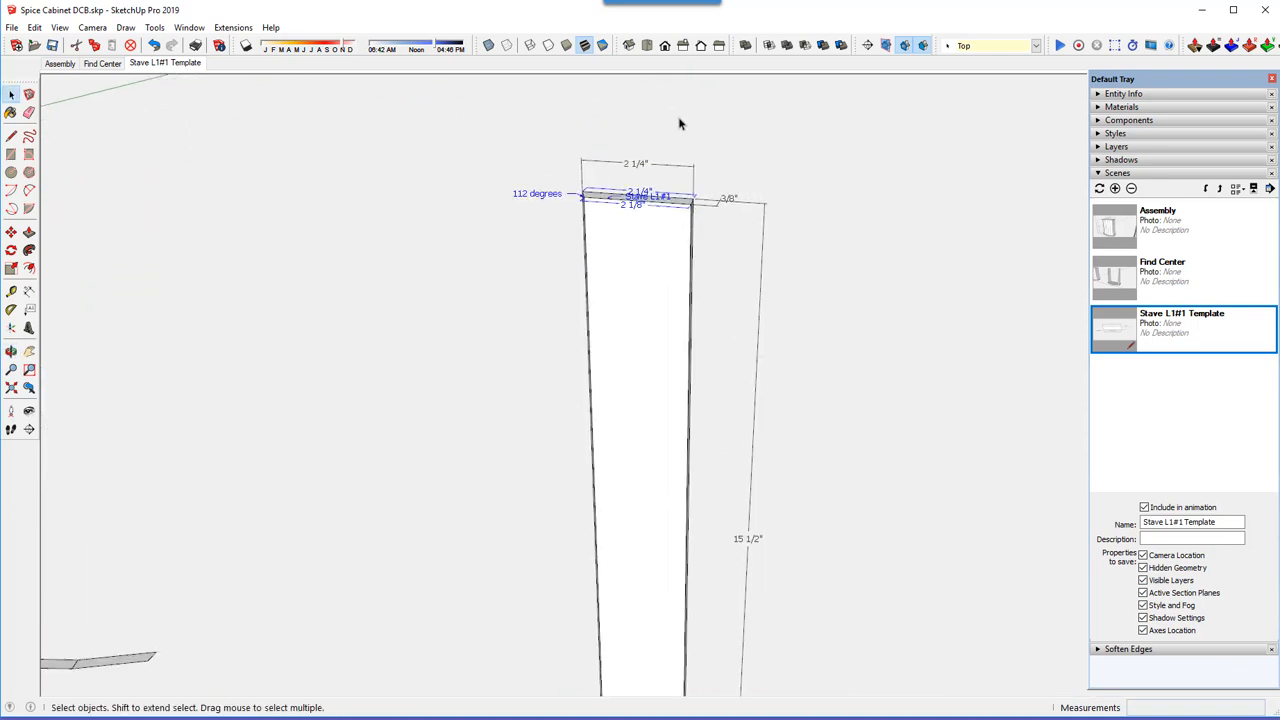
pyautogui.scroll(-2, 690, 140)
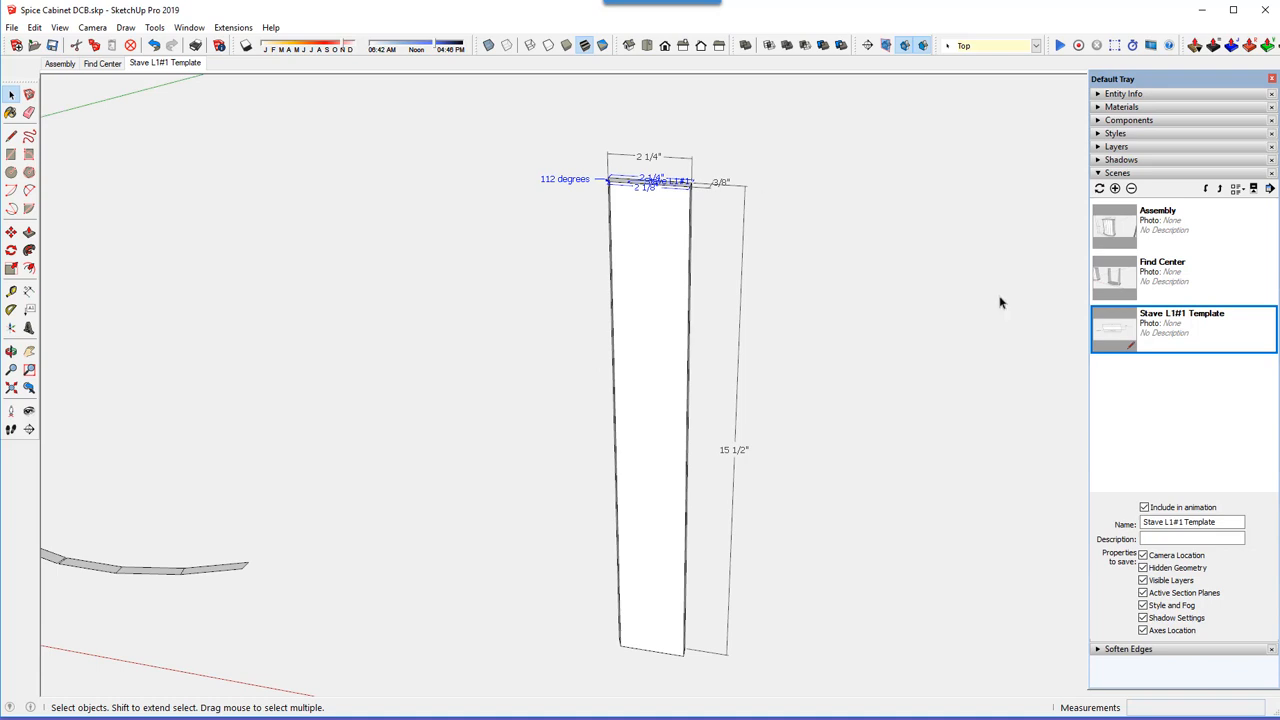
pyautogui.click(1115, 188)
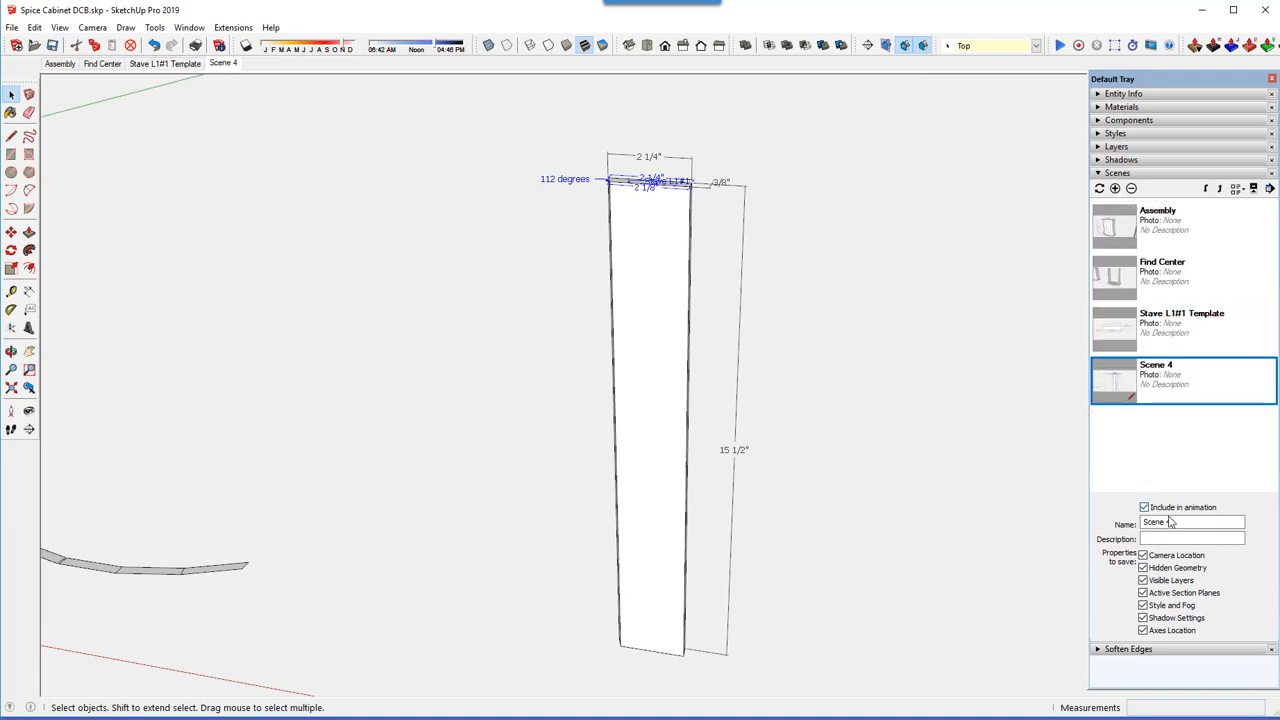
pyautogui.moveTo(1172, 522); pyautogui.dragTo(1143, 524)
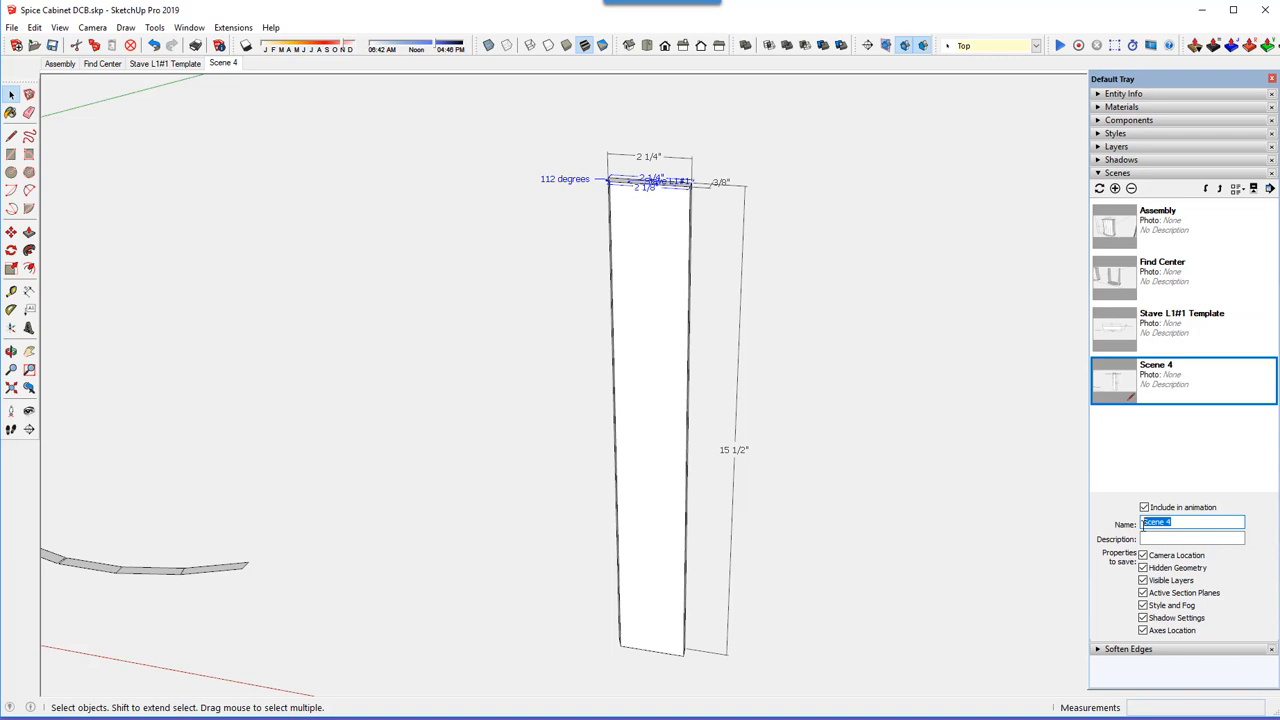
pyautogui.write('Stave L1#1')
pyautogui.press('Return')
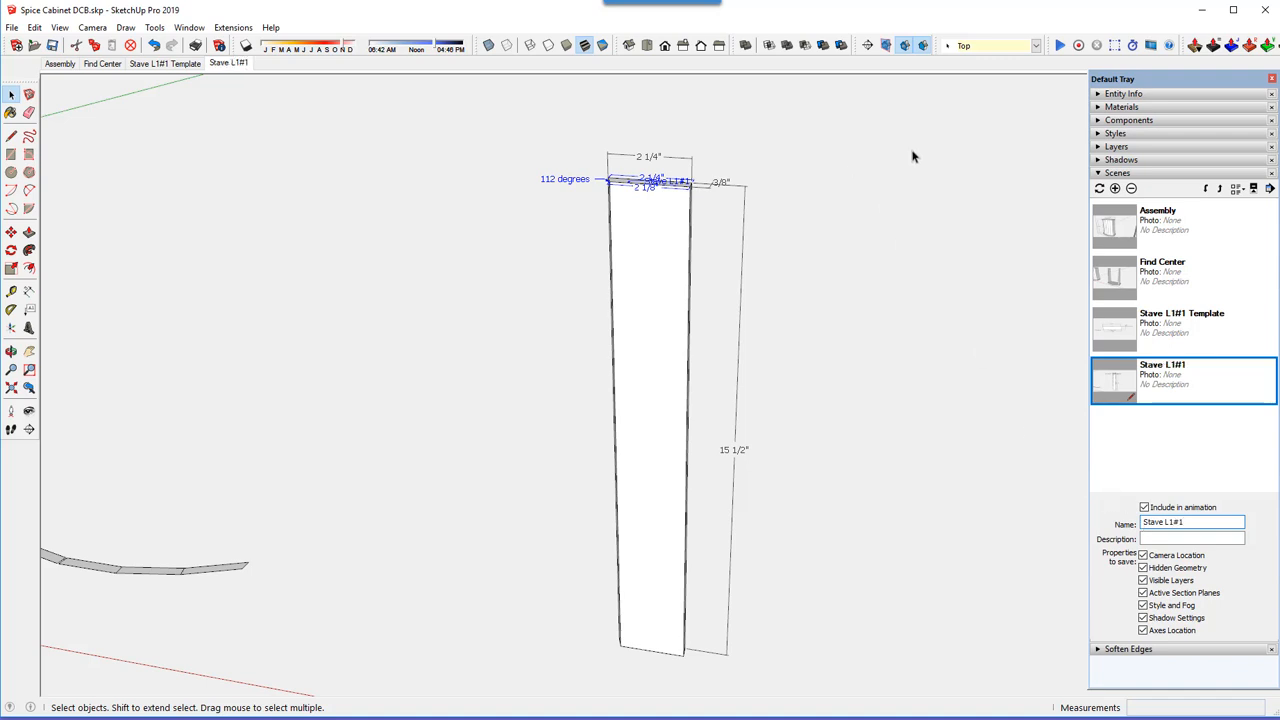
# - Hide the Top layer and update the "Stave L1#1" scene with all its properties
pyautogui.click(1116, 147)
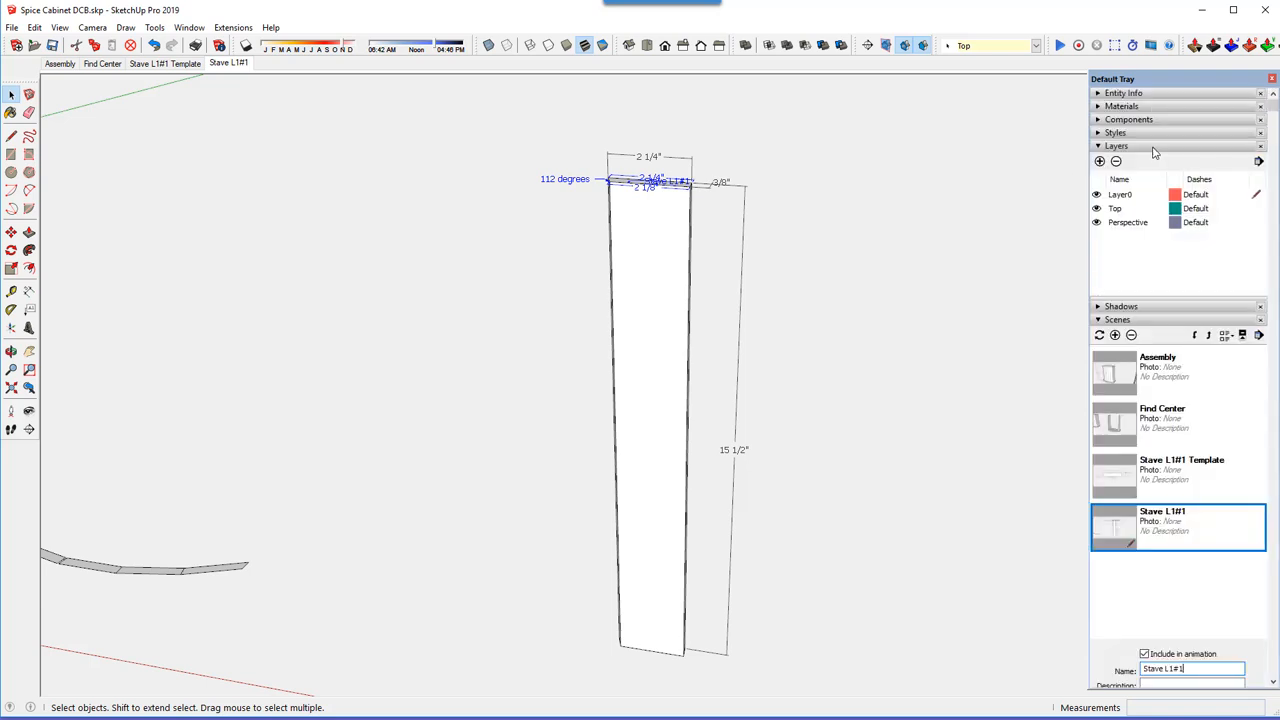
pyautogui.click(1097, 209)
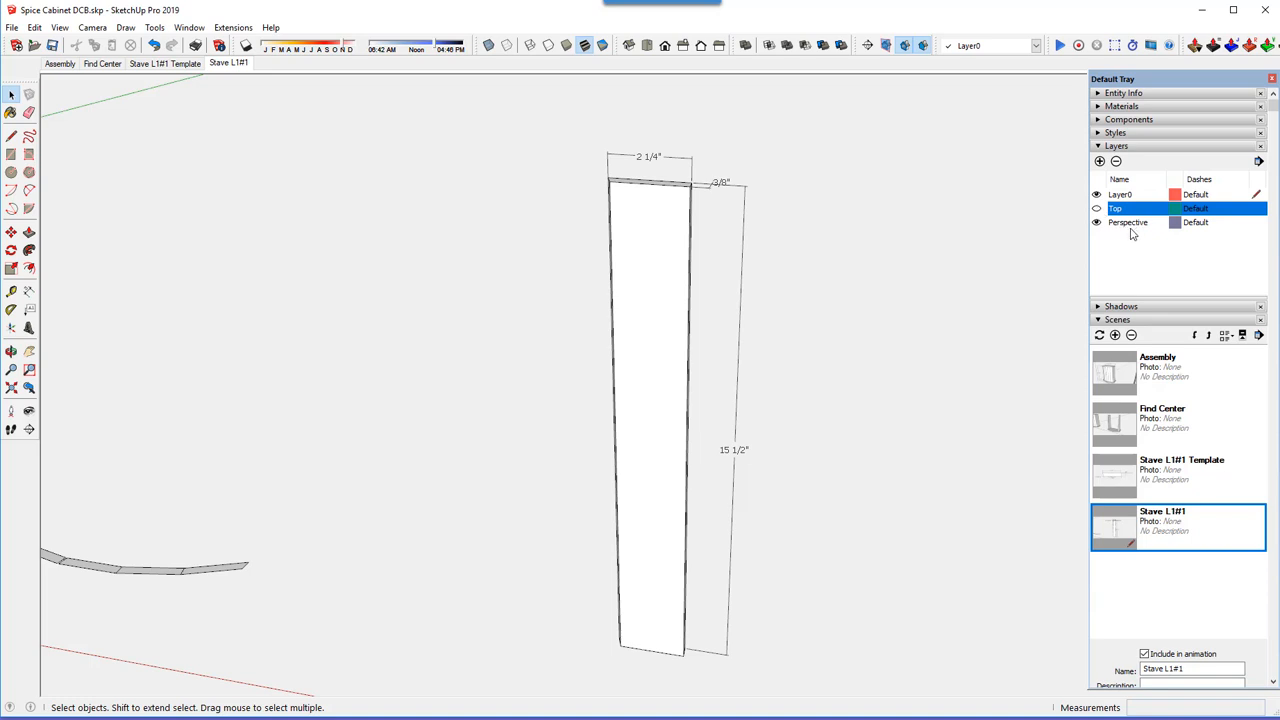
pyautogui.click(1137, 148)
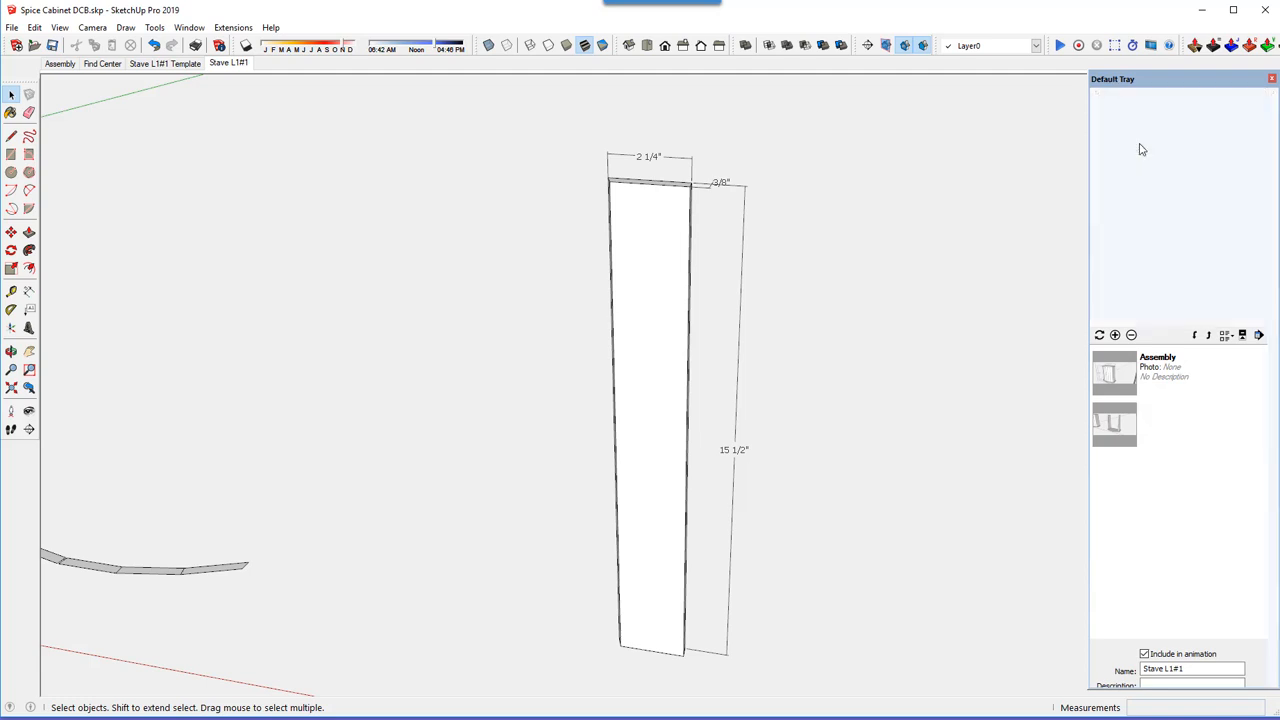
pyautogui.click(1099, 189)
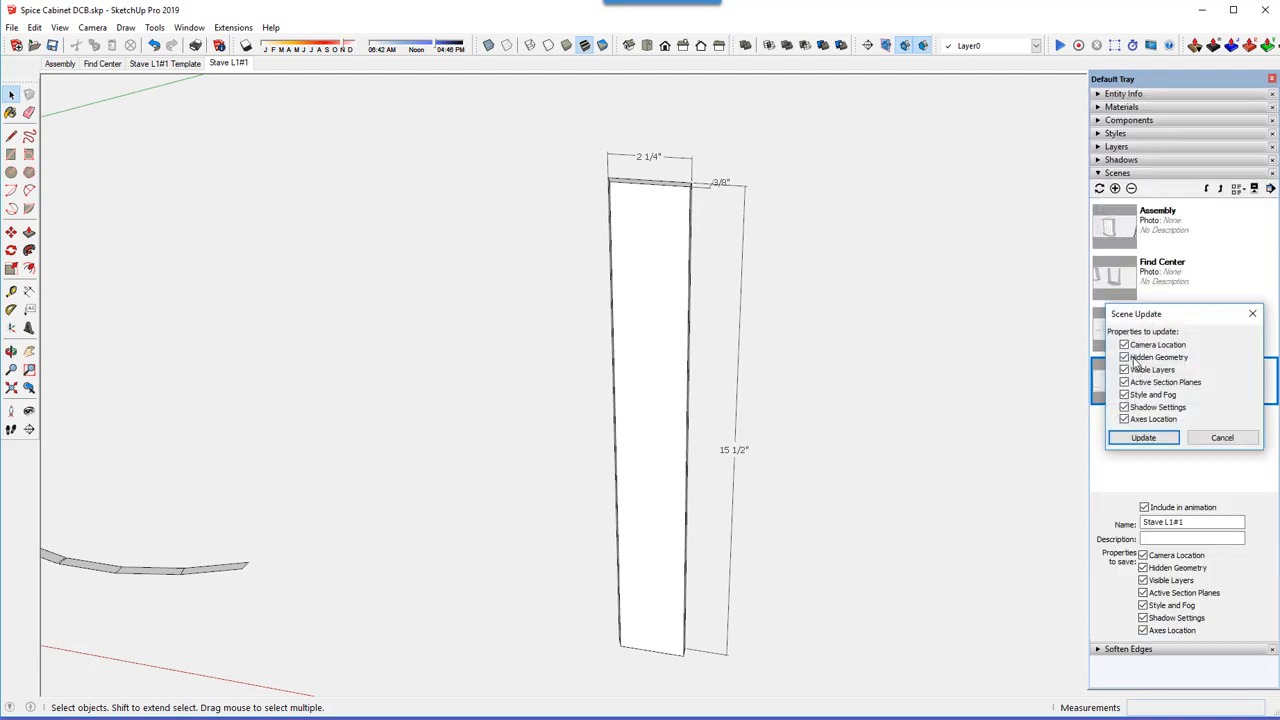
pyautogui.press('Return')
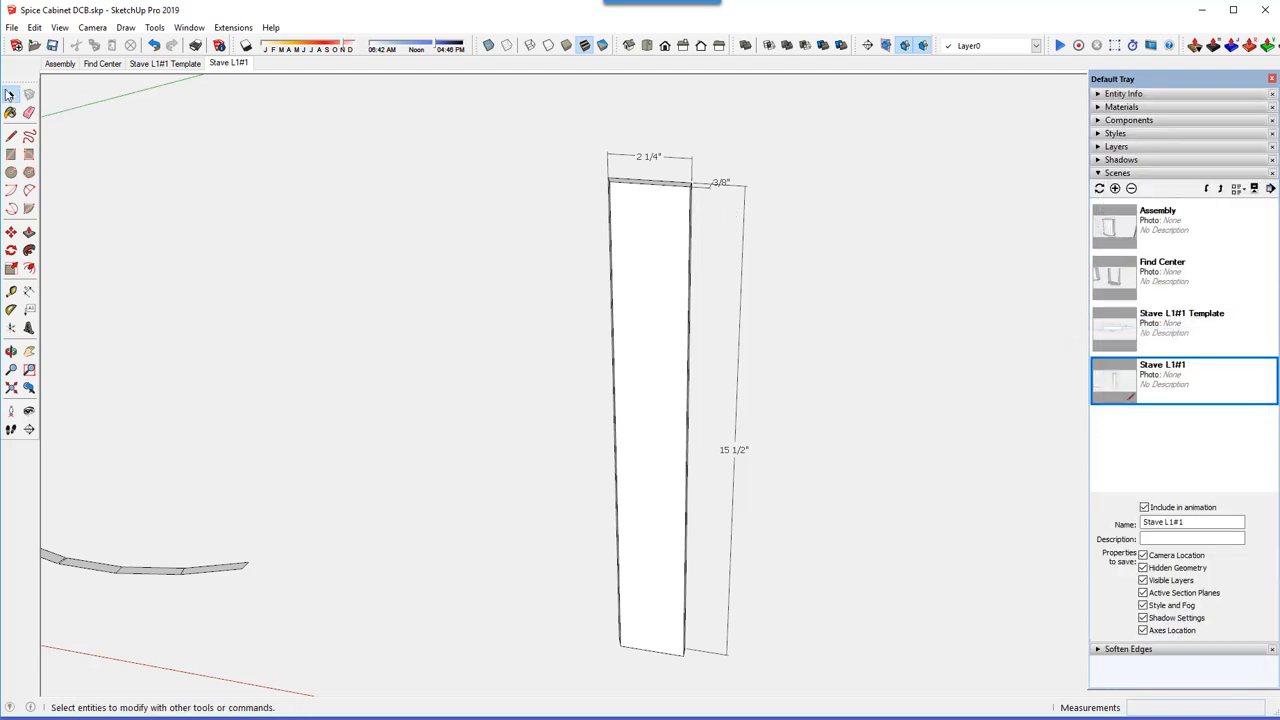
# - Assign the stave's width, thickness and length dimensions in the perspective view to the Perspective layer
pyautogui.click(636, 161)
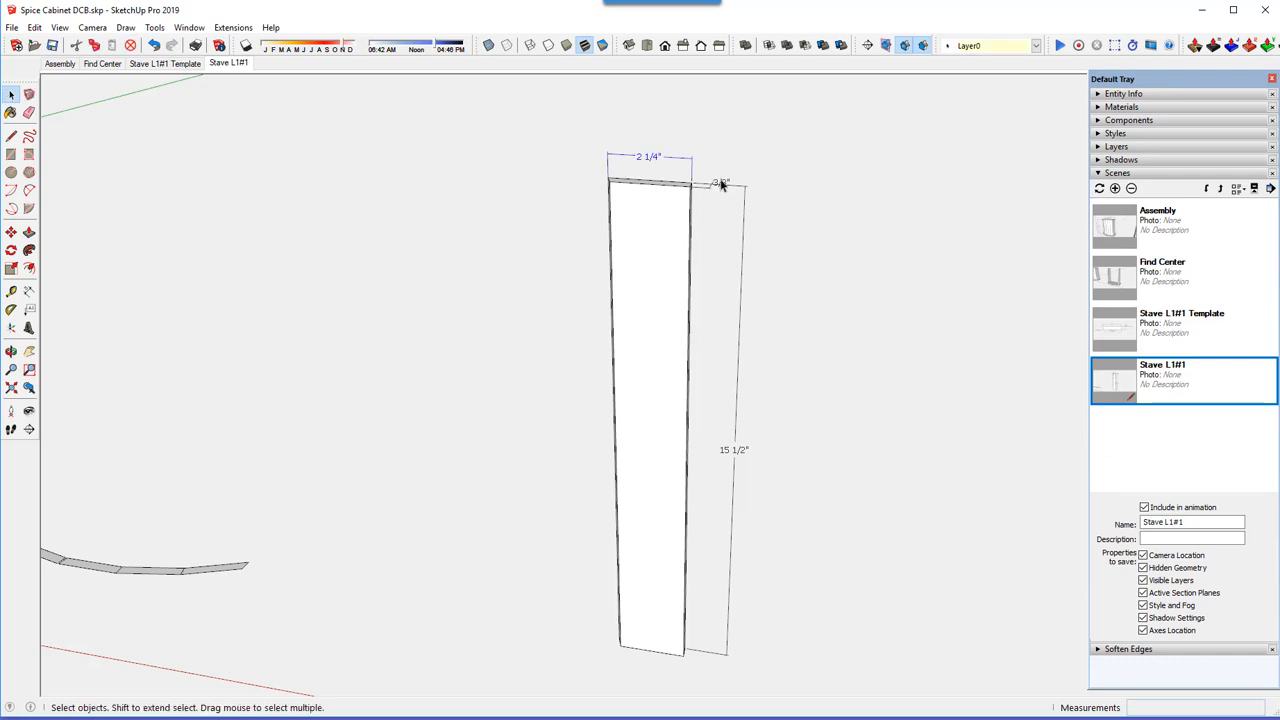
pyautogui.keyDown('shift'); pyautogui.click(721, 184); pyautogui.keyUp('shift')
pyautogui.keyDown('shift'); pyautogui.click(734, 451); pyautogui.keyUp('shift')
pyautogui.click(1035, 46)
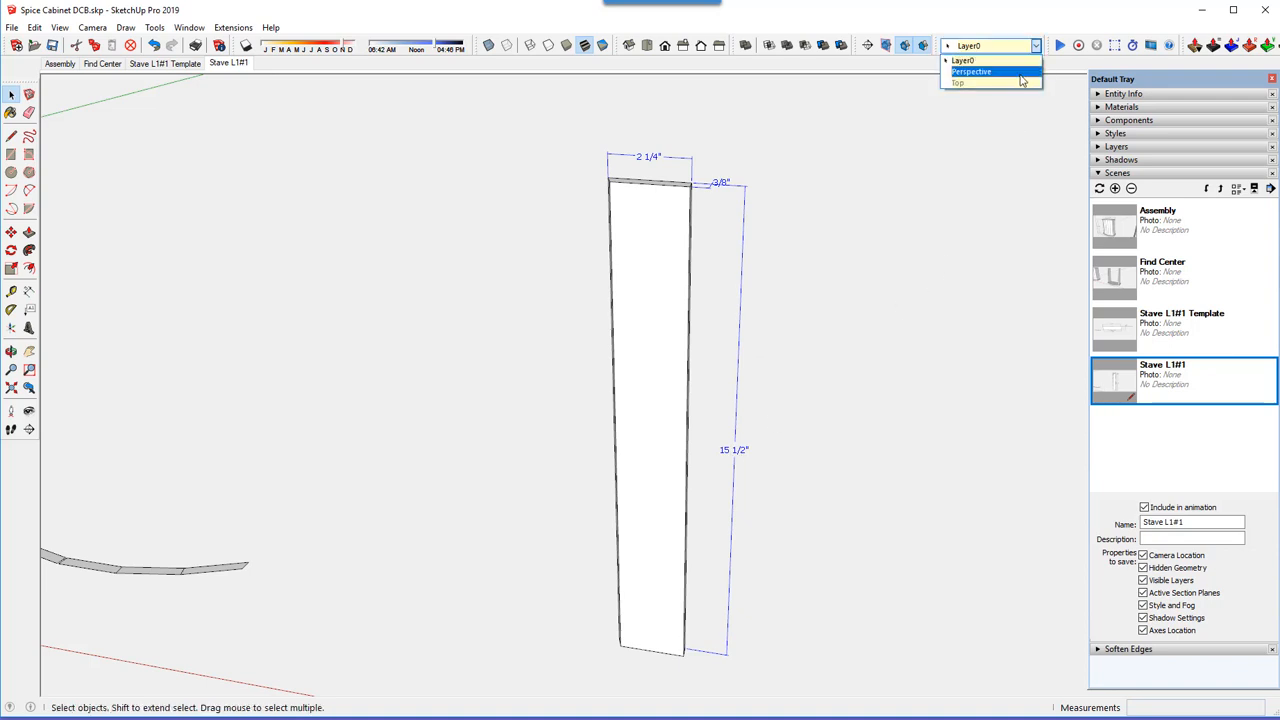
pyautogui.click(1020, 72)
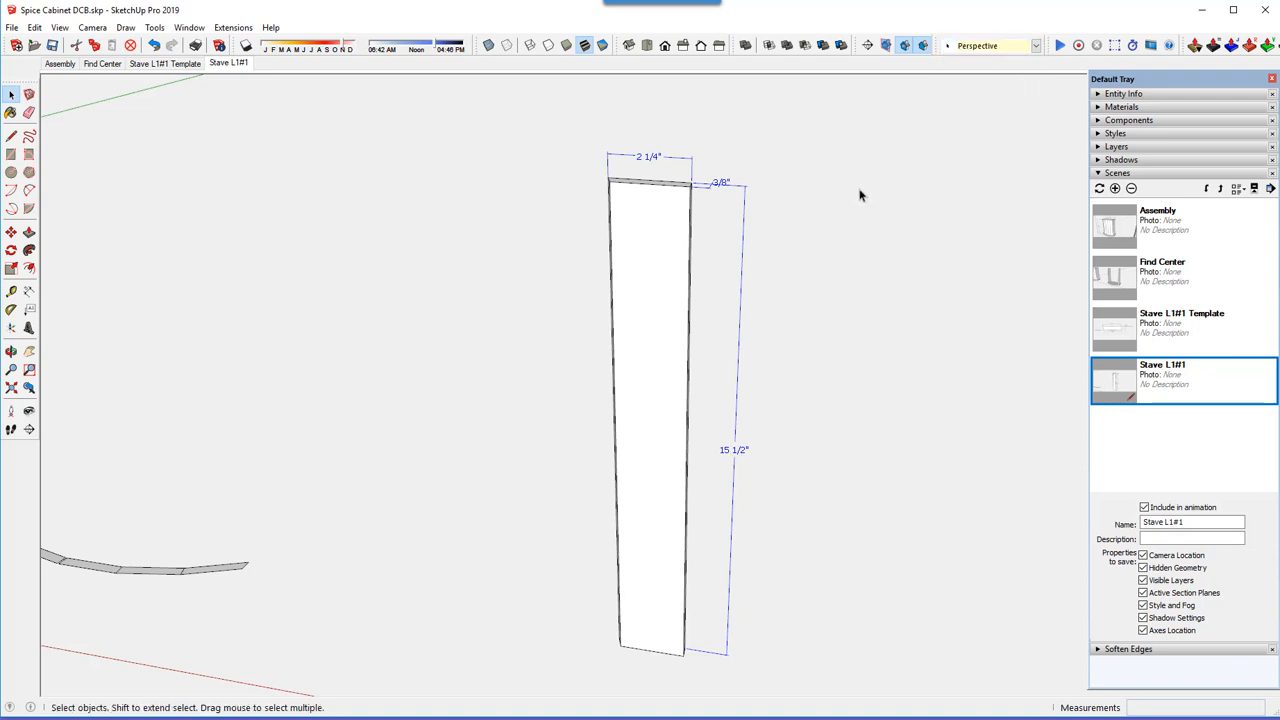
pyautogui.click(887, 228)
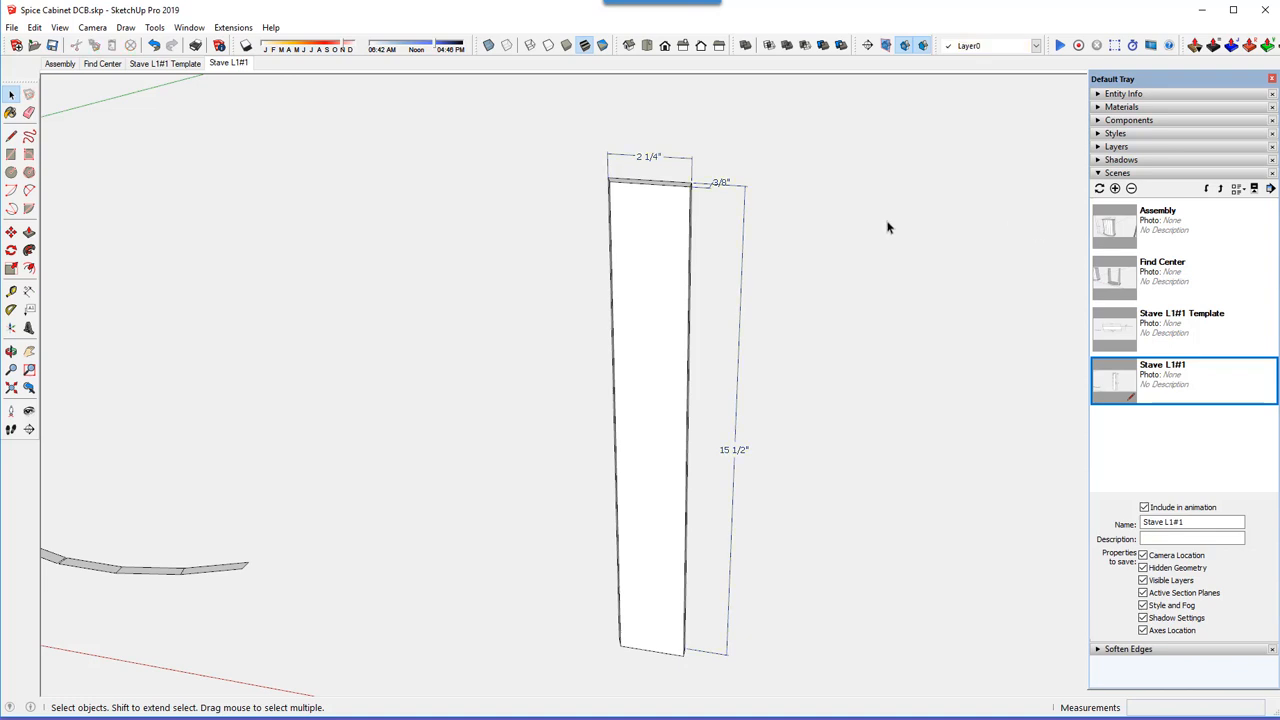
# - Hide the Perspective layer in the "Stave L1#1 Template" scene and update that scene with all its properties
pyautogui.click(187, 64)
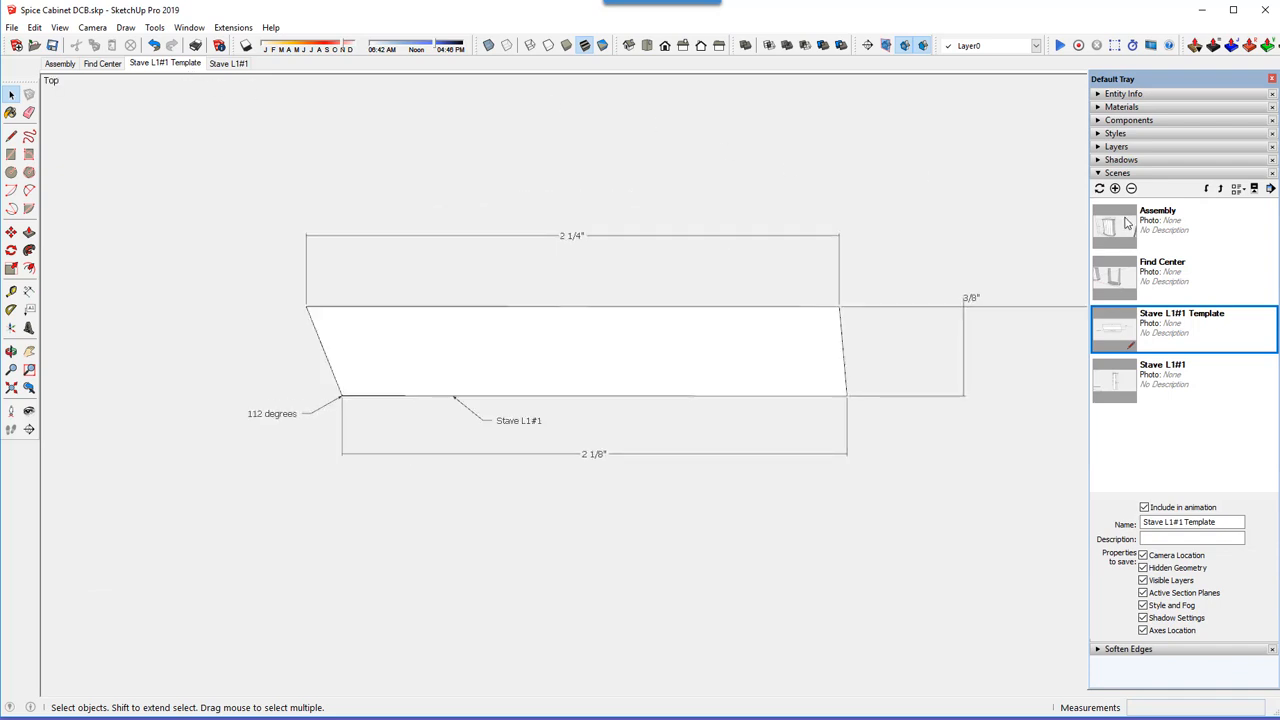
pyautogui.click(1153, 148)
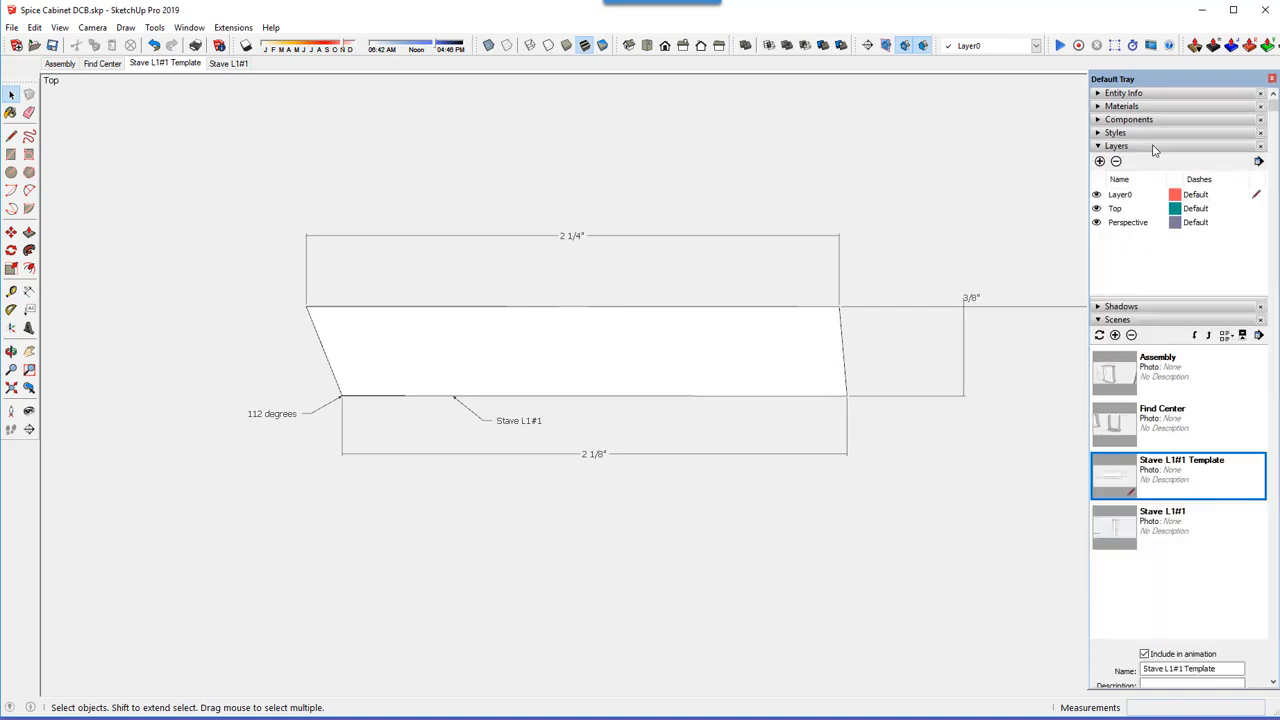
pyautogui.click(1097, 223)
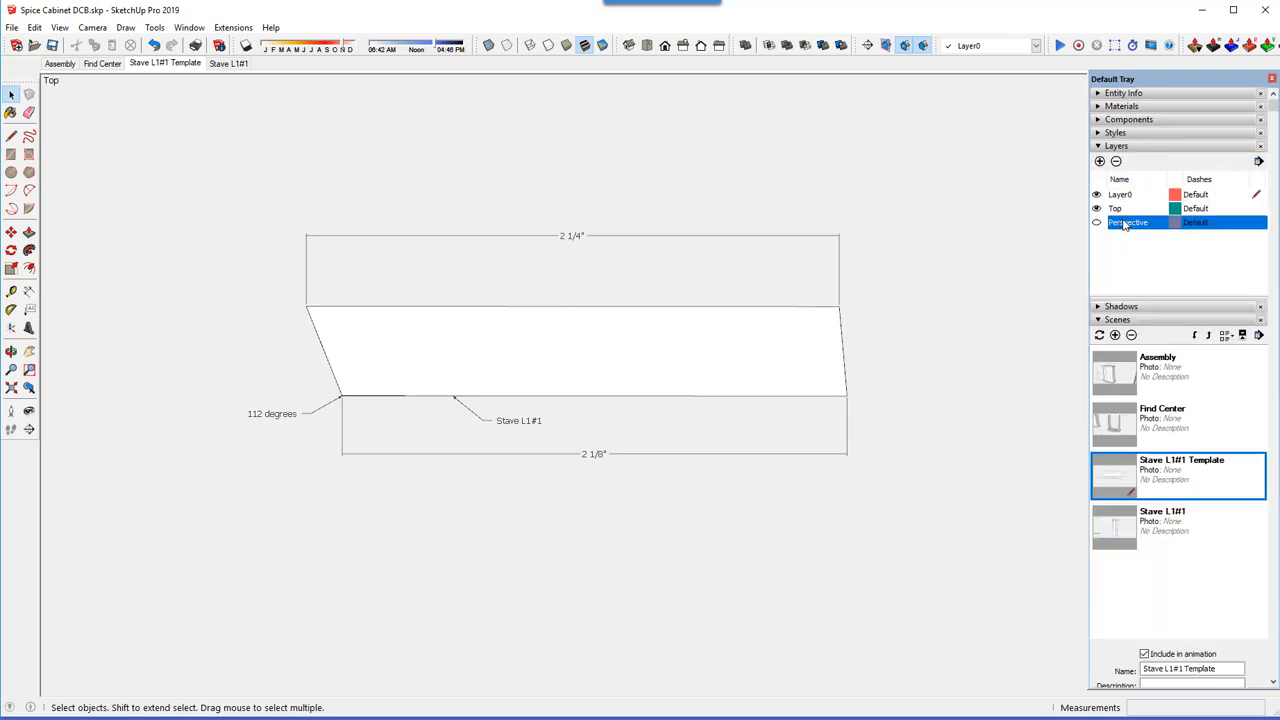
pyautogui.click(1135, 149)
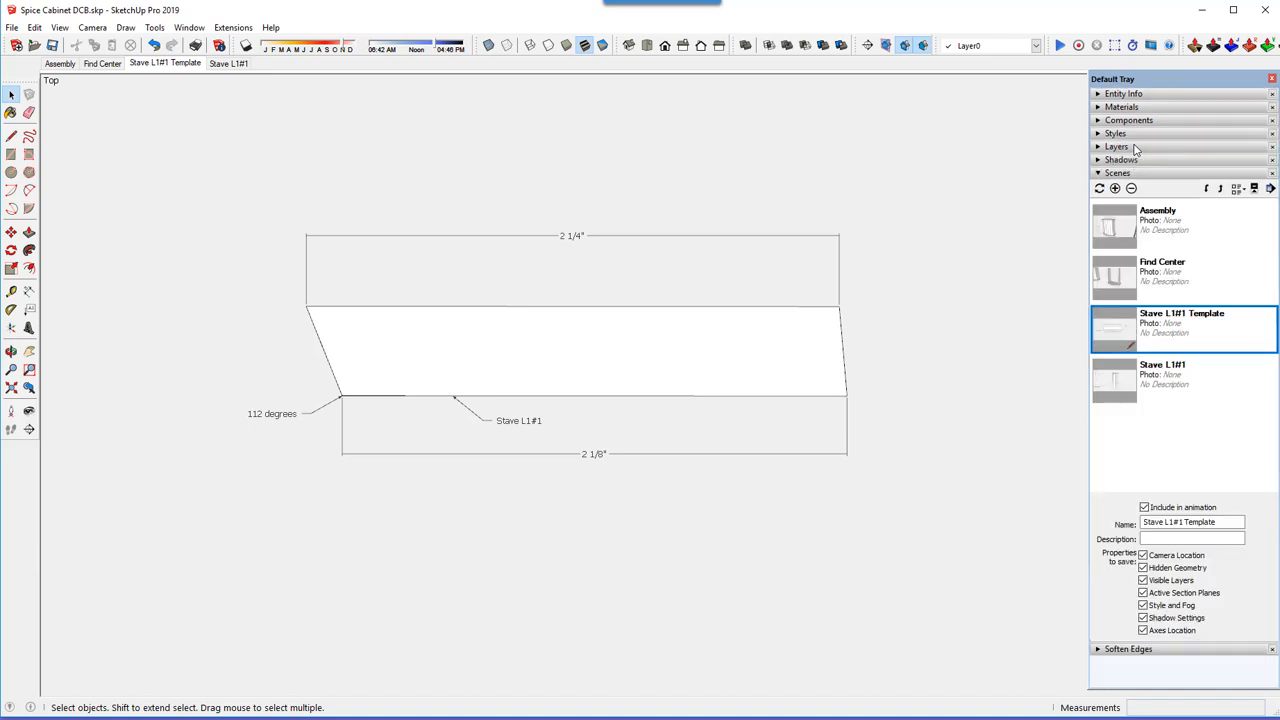
pyautogui.click(1100, 189)
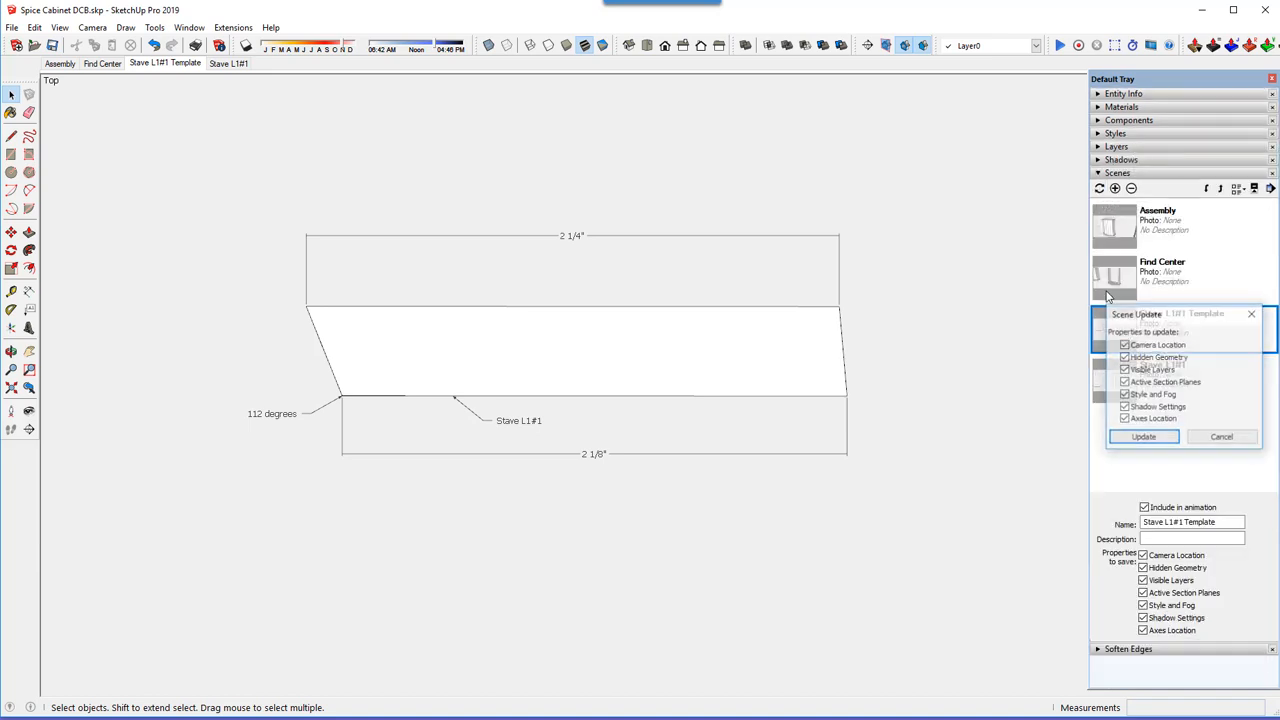
pyautogui.click(1142, 439)
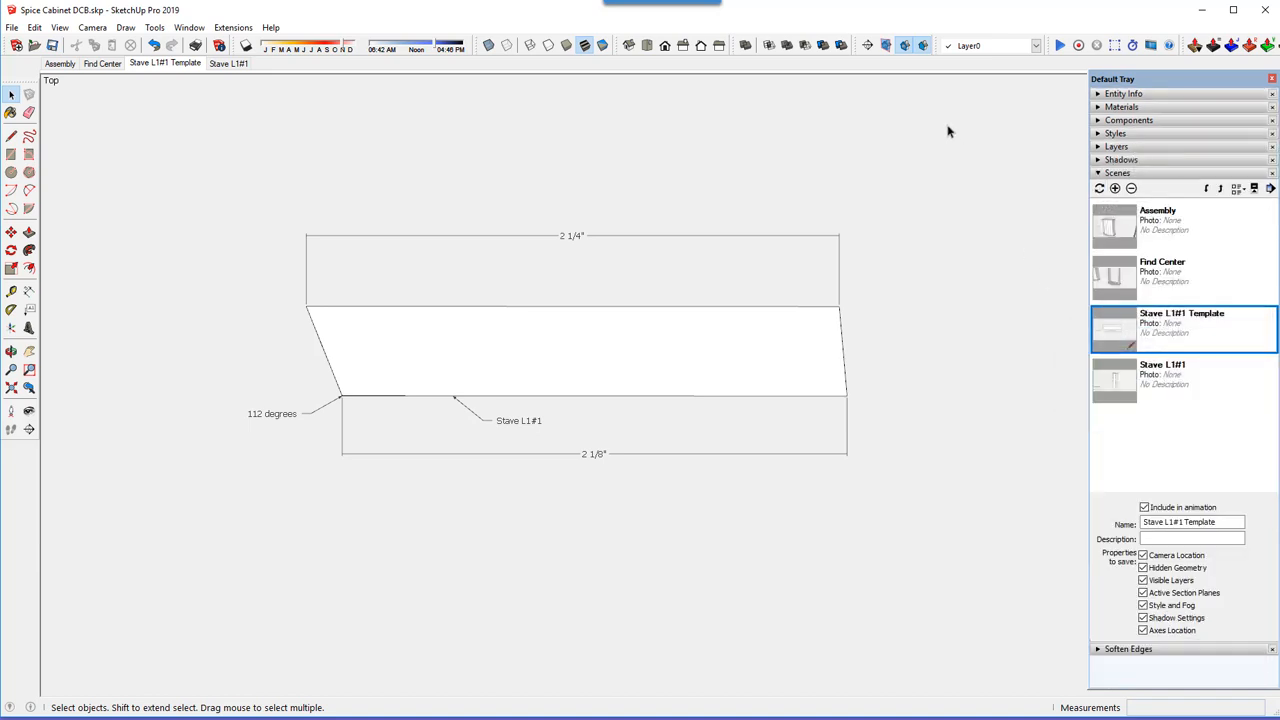
# - Check the "Stave L1#1" and "Stave L1#1 Template" scenes, and return to the Assembly scene
pyautogui.click(221, 64)
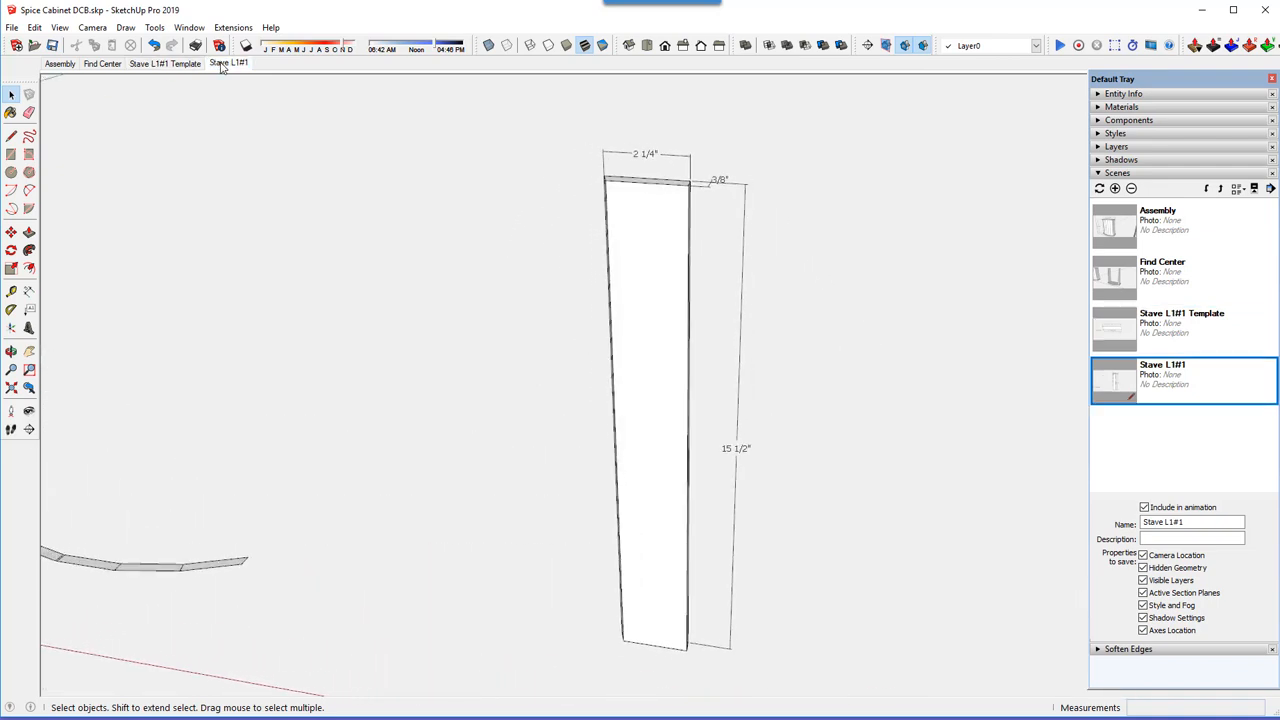
pyautogui.click(177, 66)
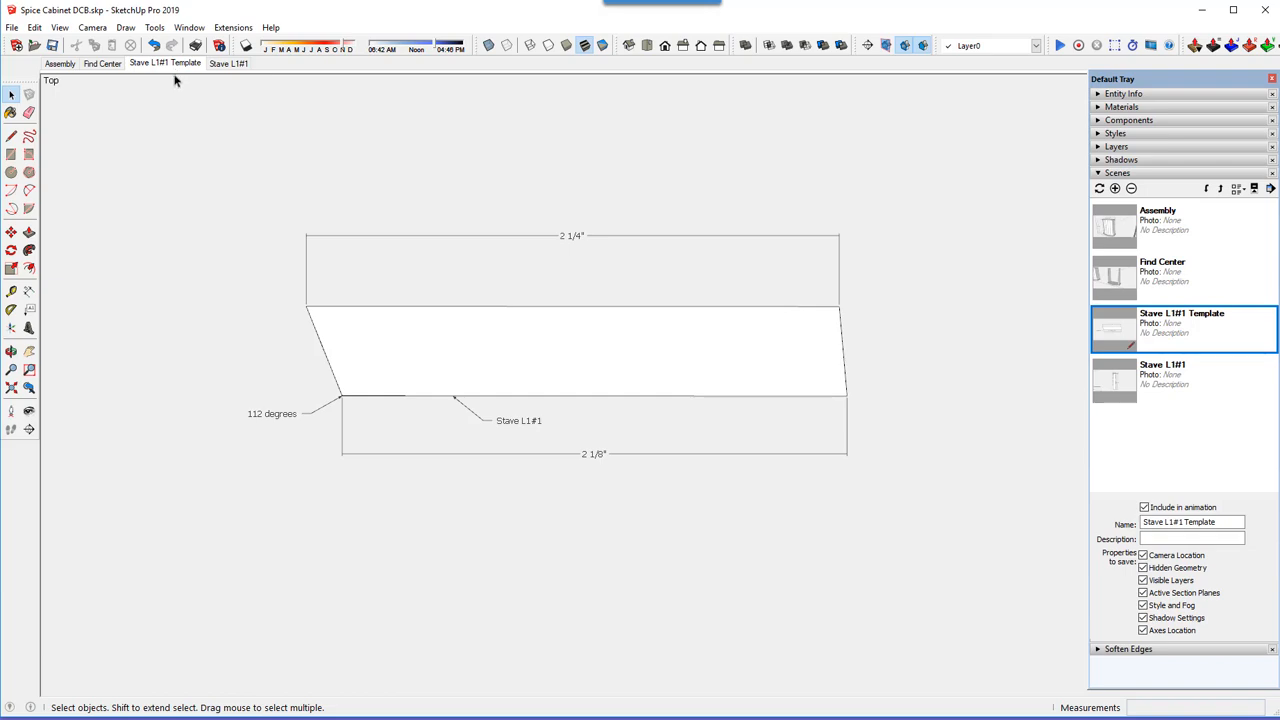
pyautogui.click(63, 64)
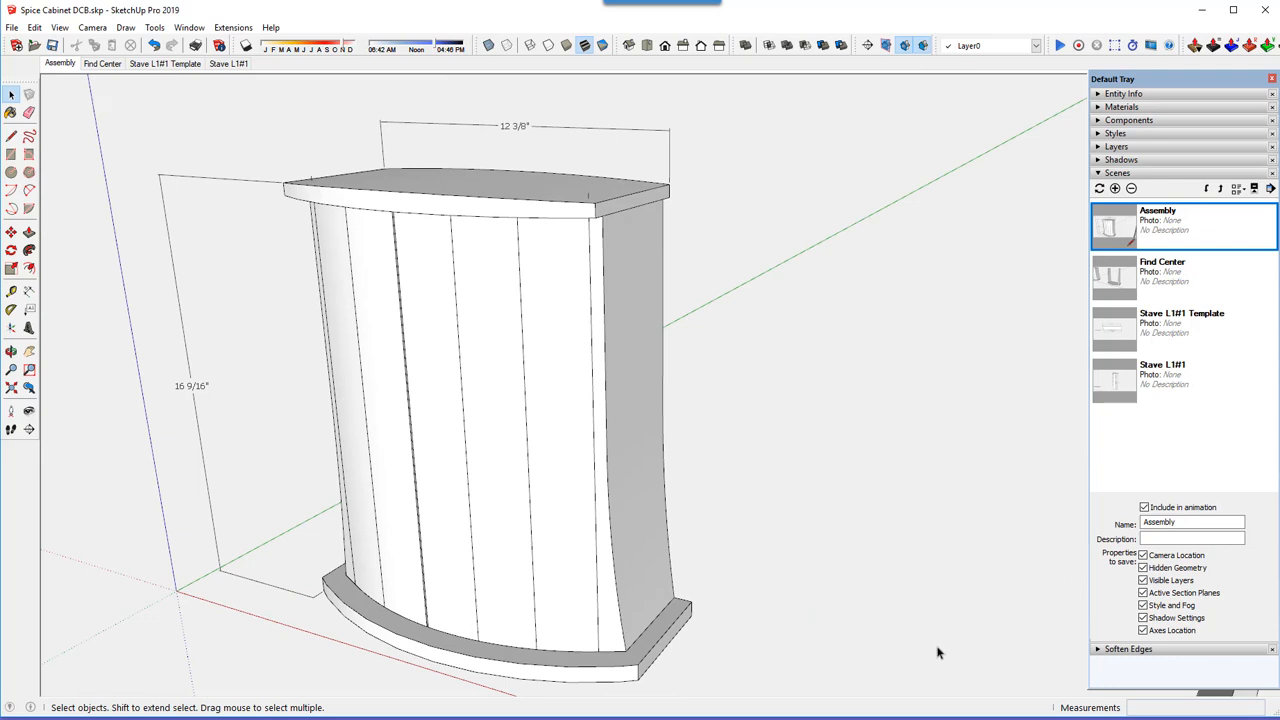
pyautogui.click(1002, 716)
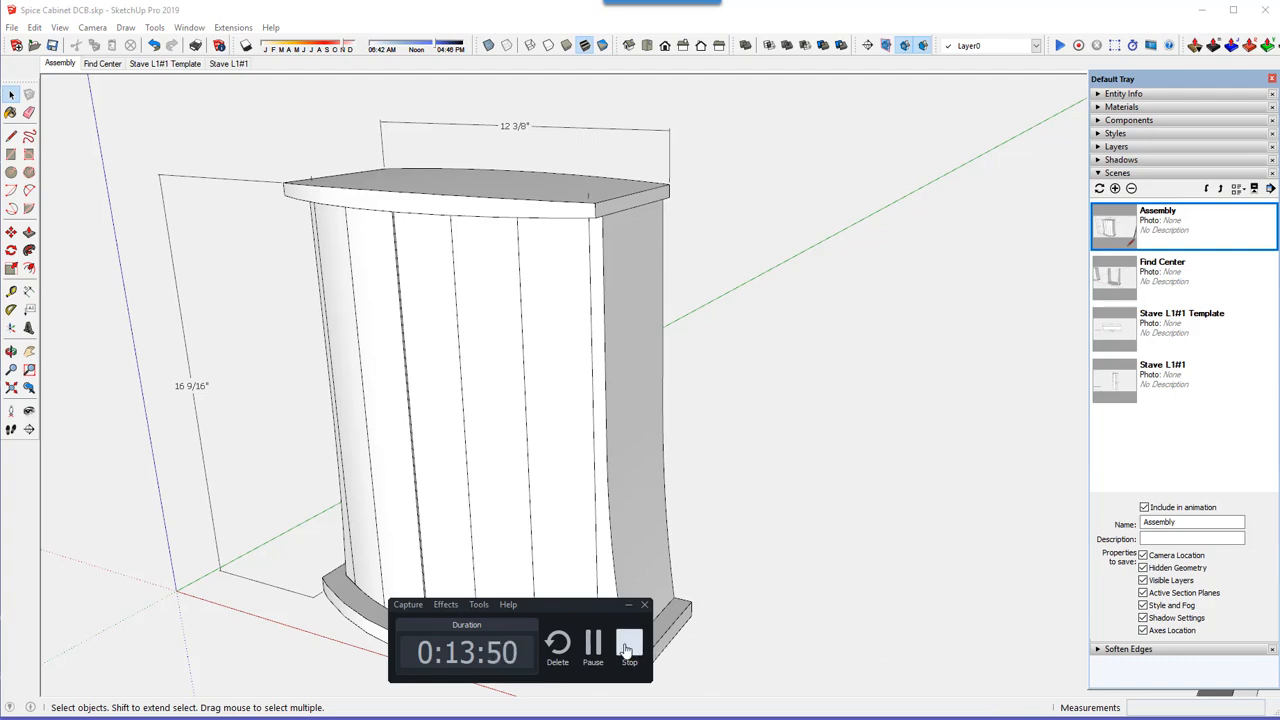
pyautogui.click(627, 648)
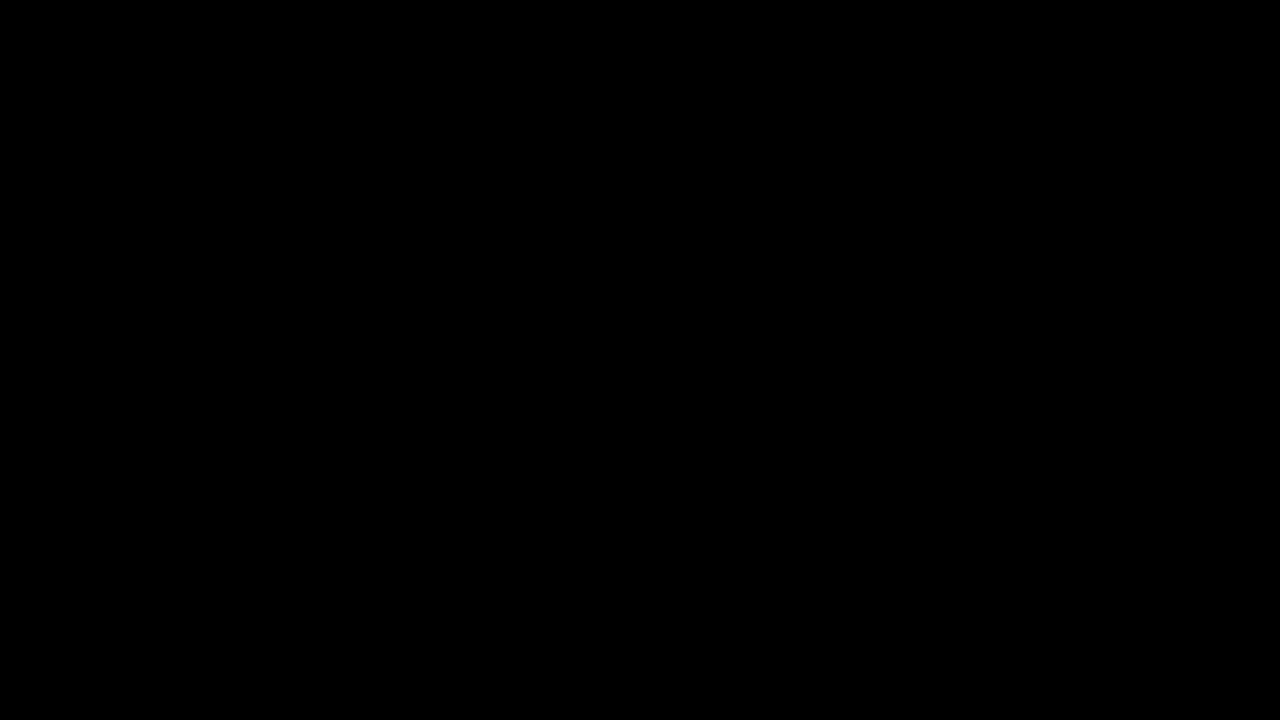